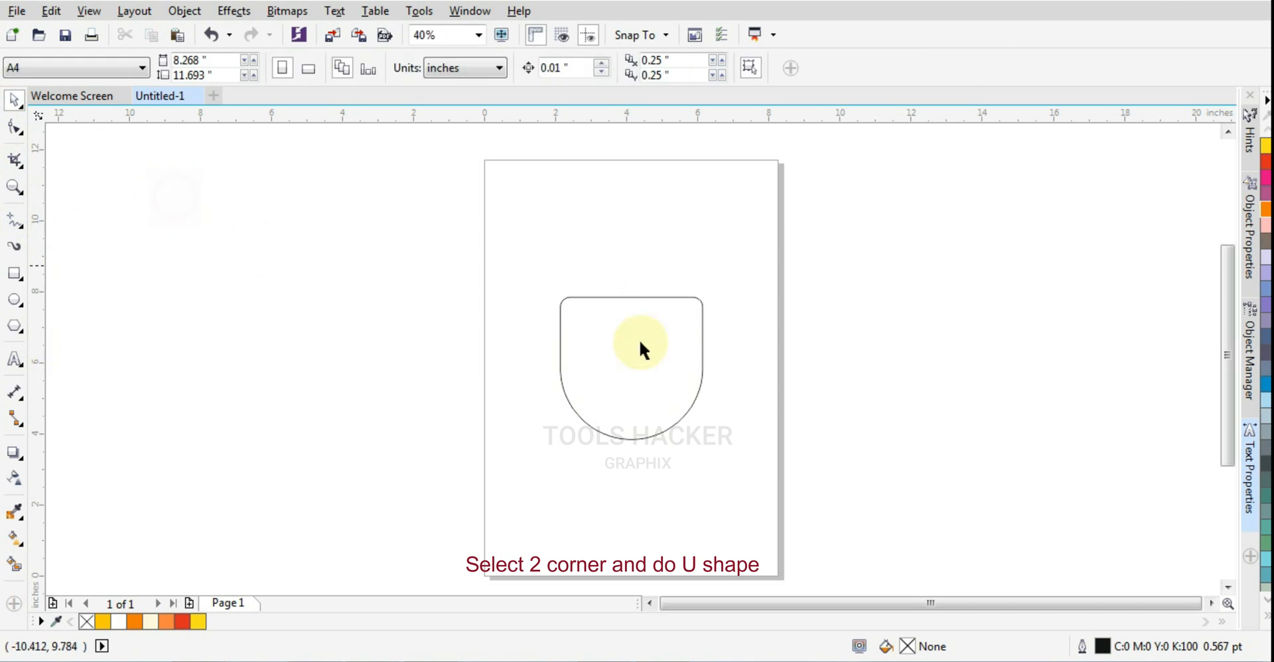
Duplicate the U shape in place and set the copy's size to 3.25 x 3.25 inches.
{"action": "left_click", "coordinate": [677, 352]}
{"action": "scroll", "coordinate": [634, 349], "scroll_direction": "up", "scroll_amount": 3}
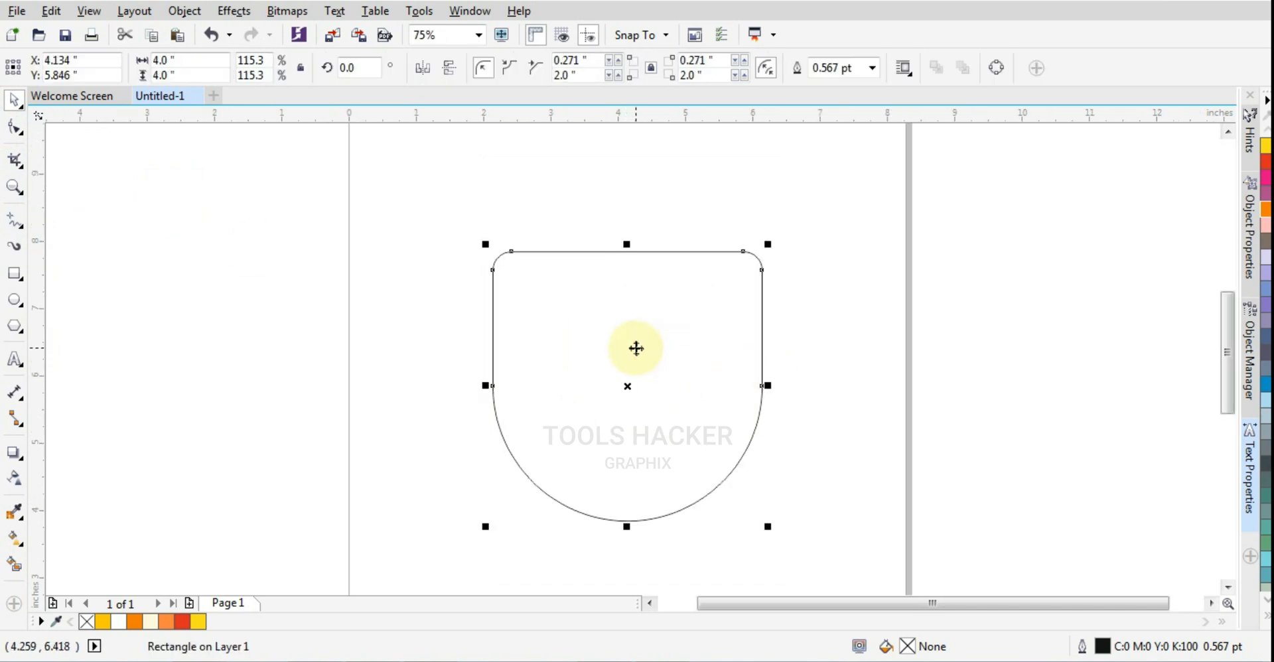
{"action": "key", "text": "KP_Add"}
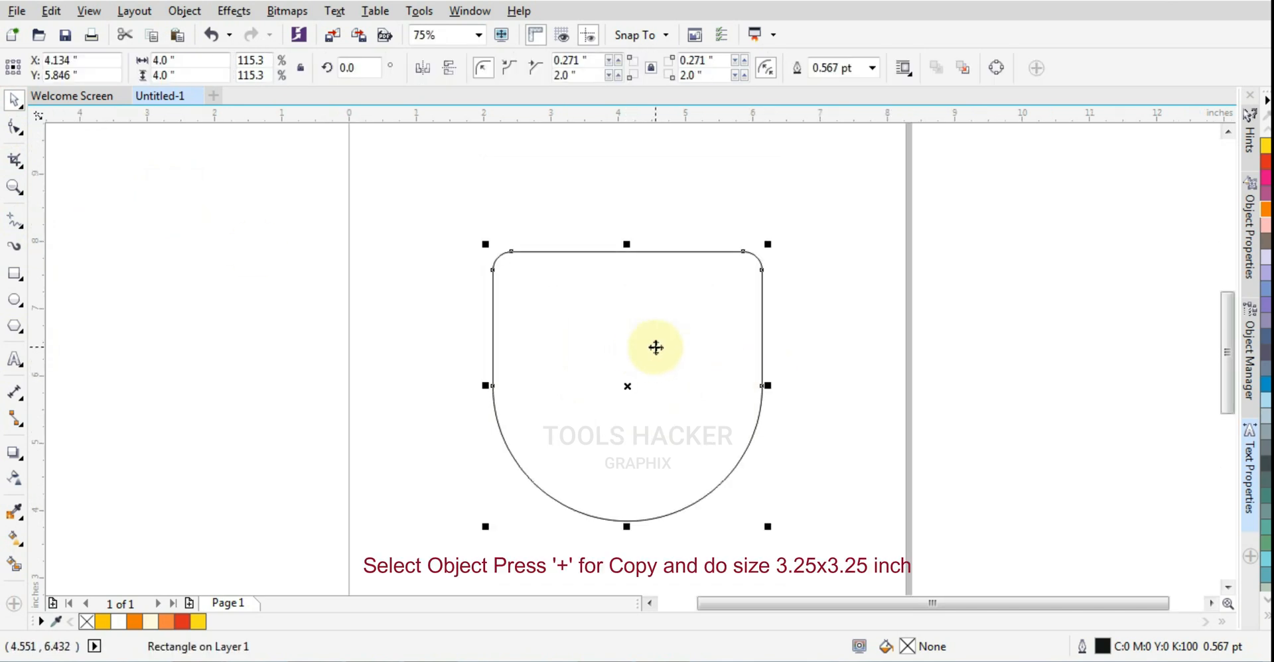
{"action": "left_click", "coordinate": [187, 58]}
{"action": "type", "text": "3"}
{"action": "key", "text": "Tab"}
{"action": "type", "text": "3.25"}
{"action": "key", "text": "Return"}
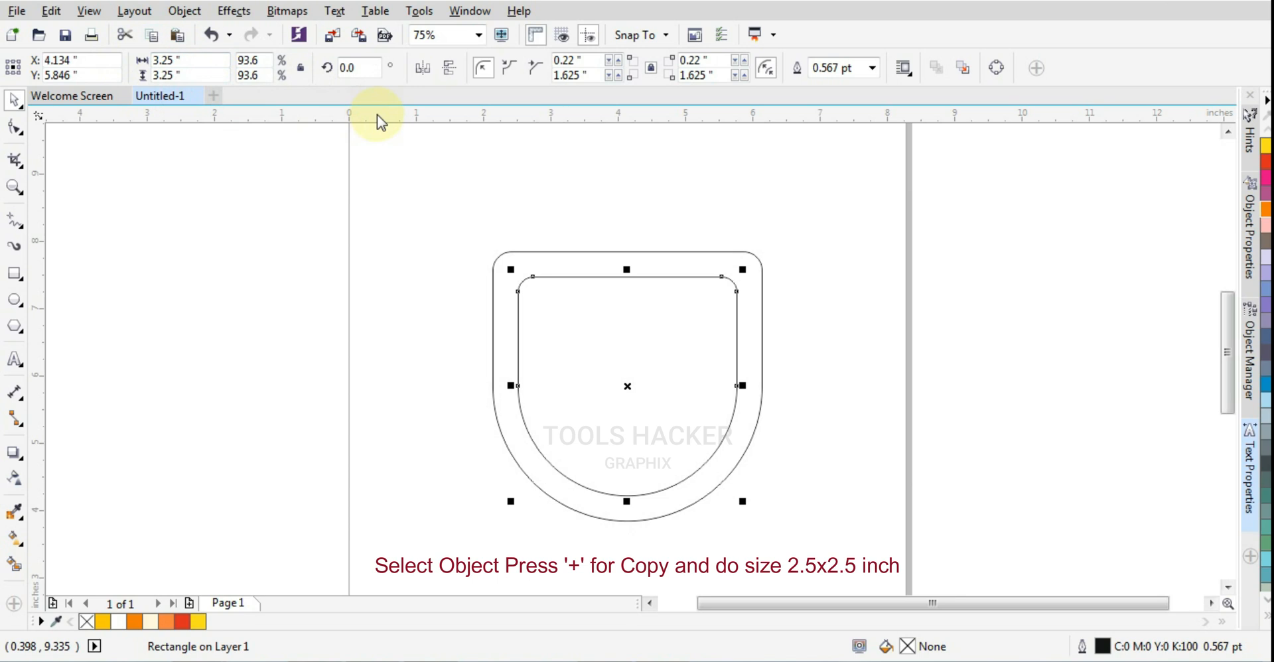
Duplicate the inner U shape in place and set the new copy's size to 2.5 x 2.5 inches.
{"action": "left_click", "coordinate": [203, 58]}
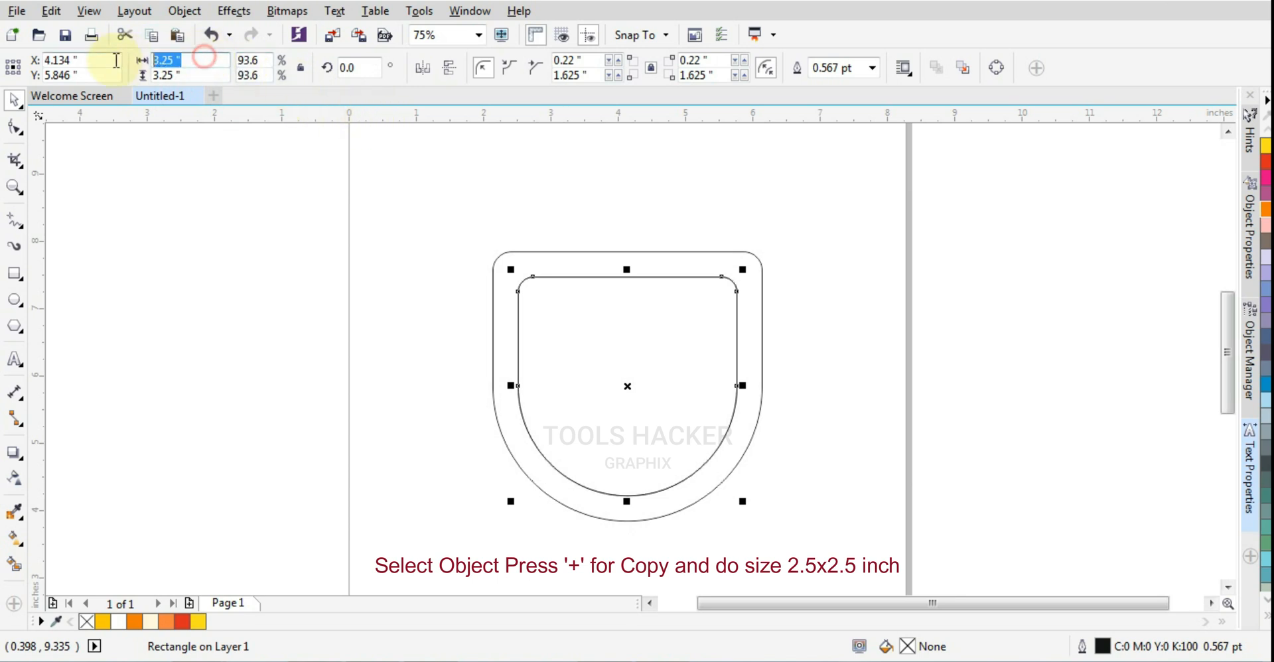
{"action": "type", "text": "2.5"}
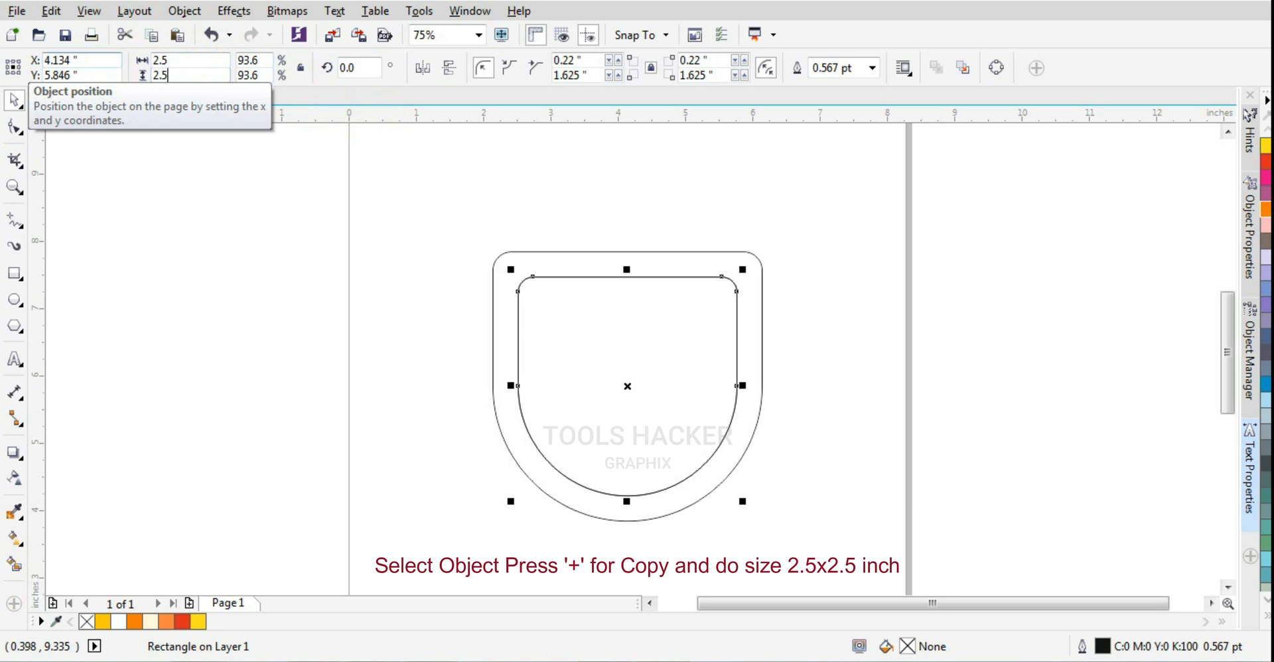
{"action": "type", "text": "2.5"}
{"action": "key", "text": "Return"}
{"action": "left_click", "coordinate": [228, 250]}
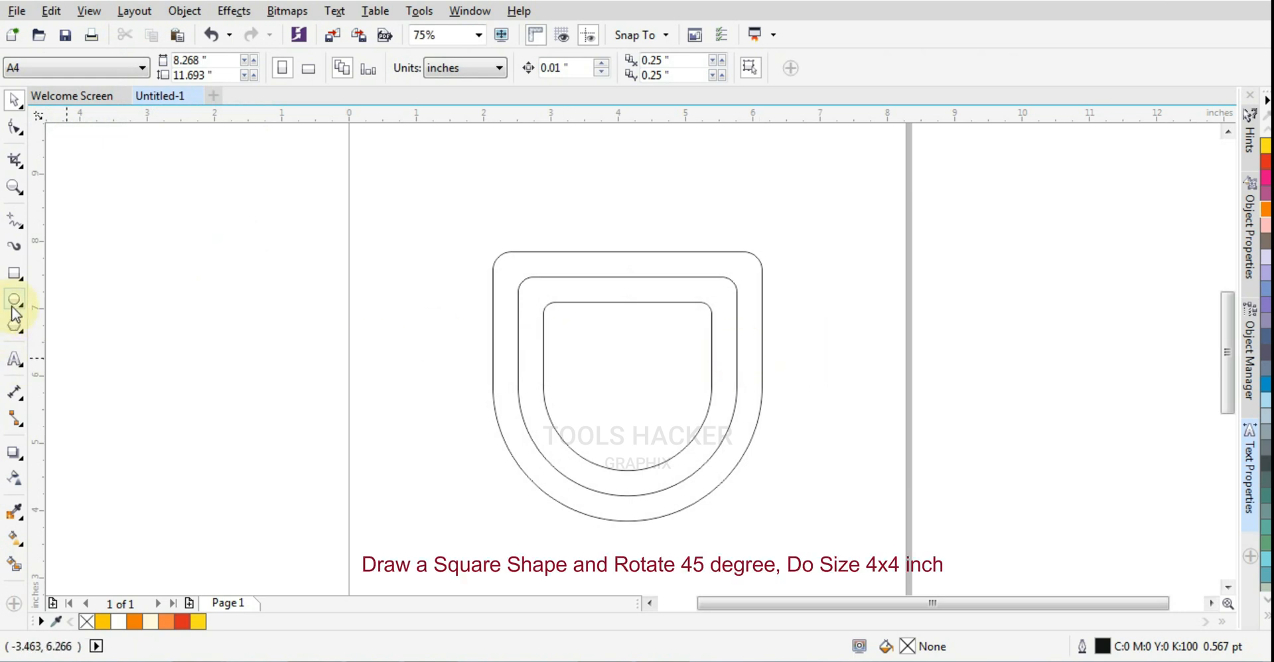
Draw a square about 1.86 inches wide beside the U shapes and move it over their top edge.
{"action": "left_click", "coordinate": [13, 277]}
{"action": "left_click_drag", "start_coordinate": [295, 269], "coordinate": [414, 389]}
{"action": "left_click", "coordinate": [14, 99]}
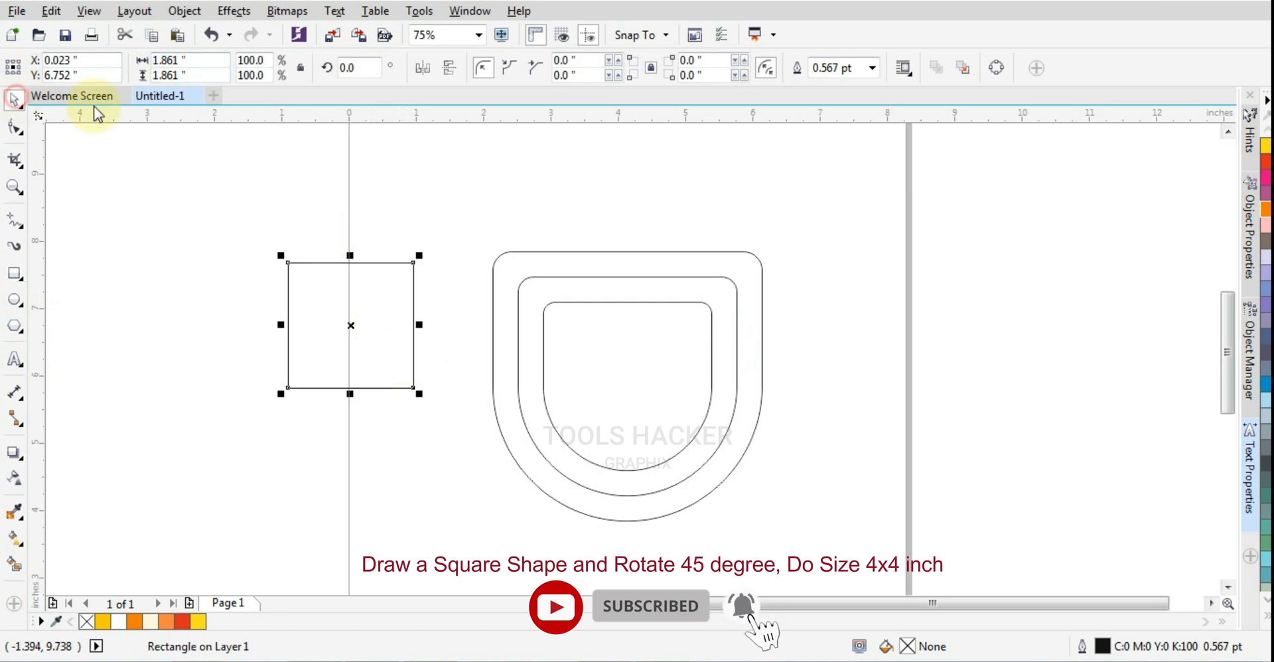
{"action": "left_click_drag", "start_coordinate": [308, 273], "coordinate": [565, 199]}
{"action": "left_click", "coordinate": [566, 199]}
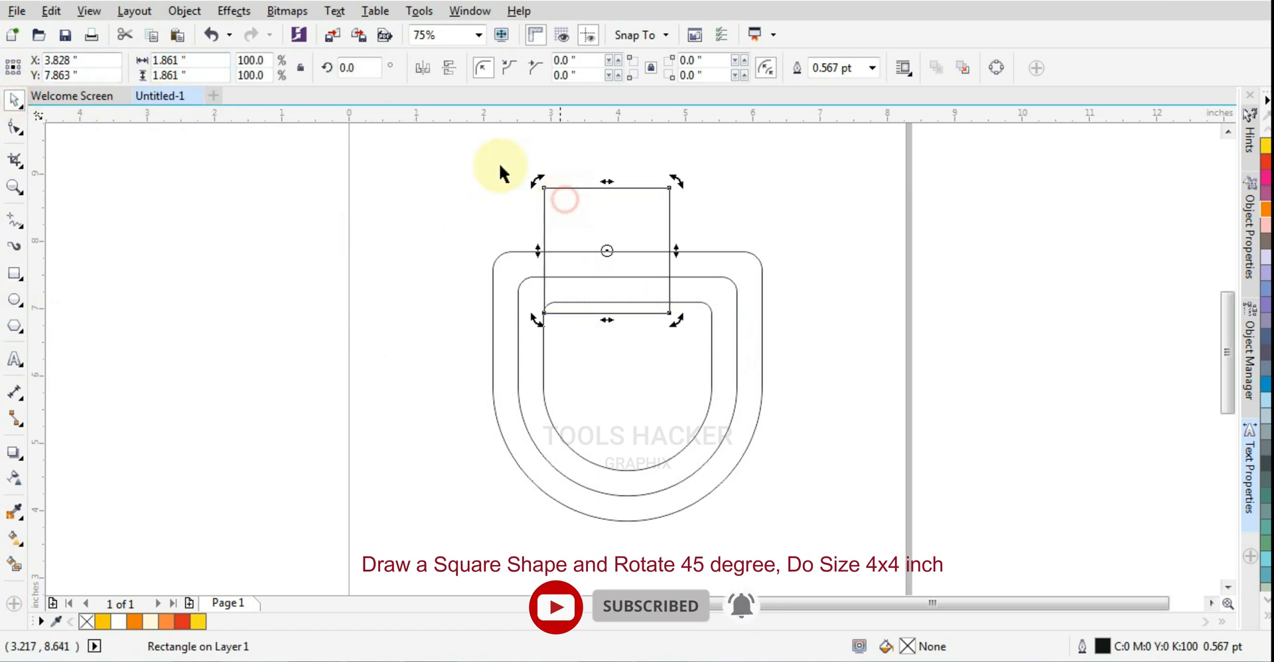
Rotate the square 45 degrees into a diamond.
{"action": "left_click", "coordinate": [199, 64]}
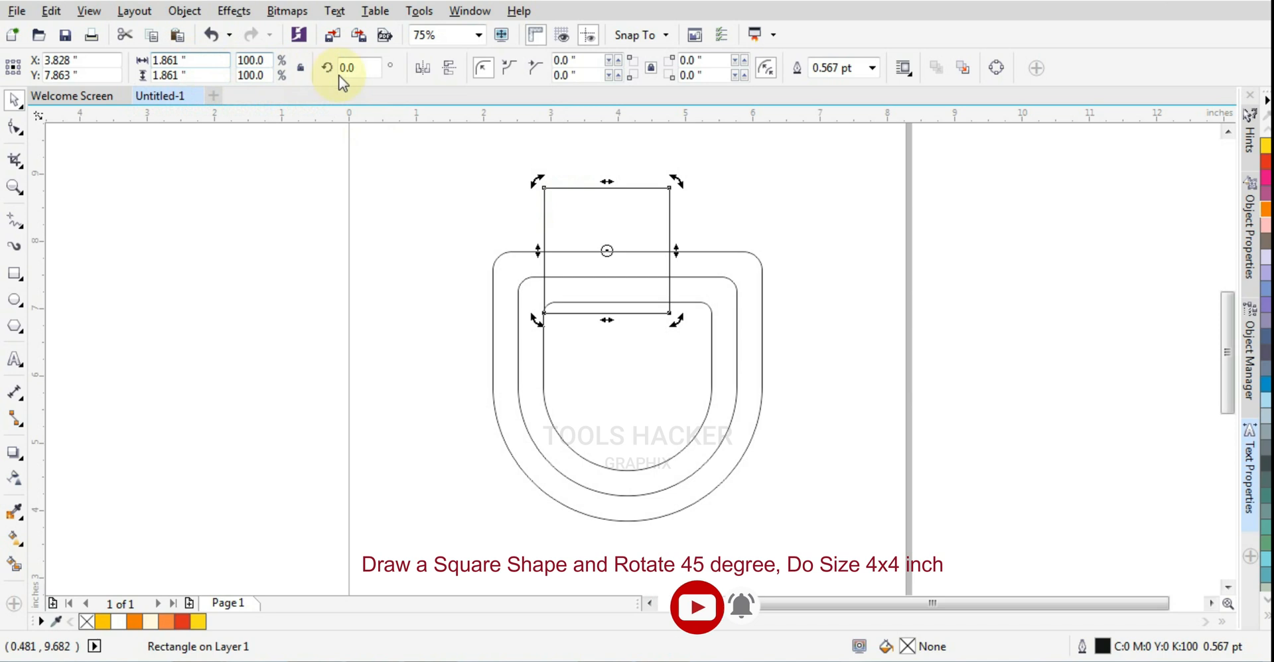
{"action": "left_click", "coordinate": [357, 69]}
{"action": "type", "text": "4"}
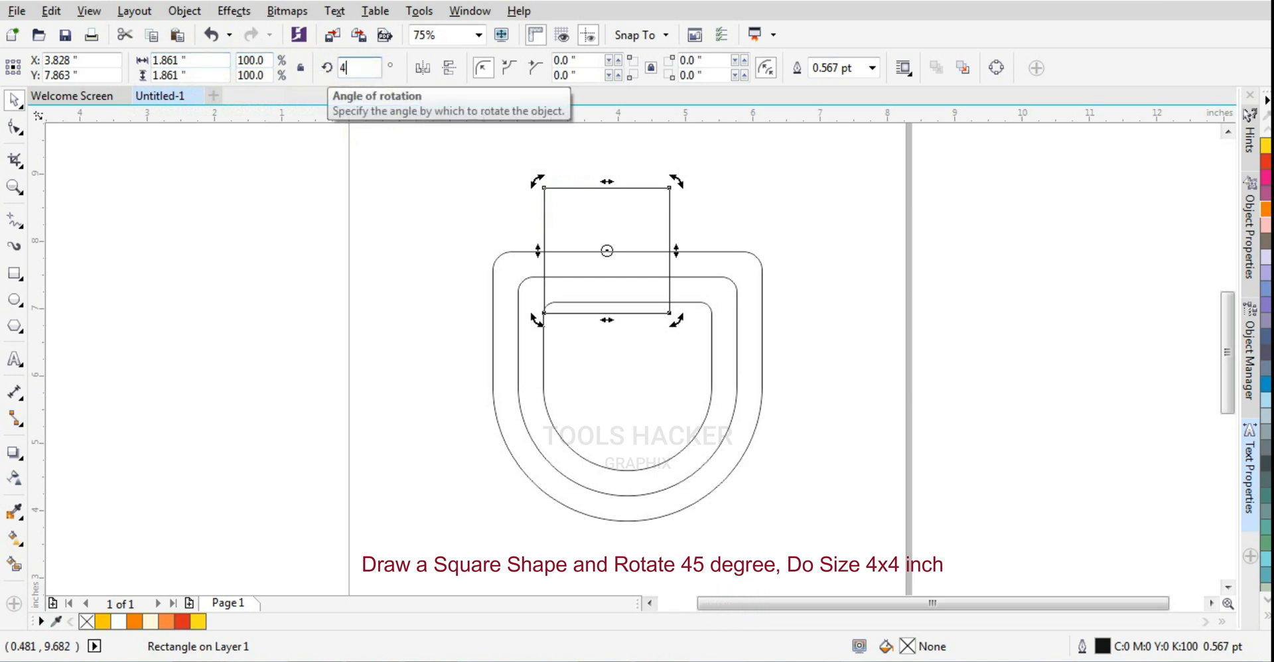
{"action": "type", "text": "5"}
{"action": "key", "text": "Return"}
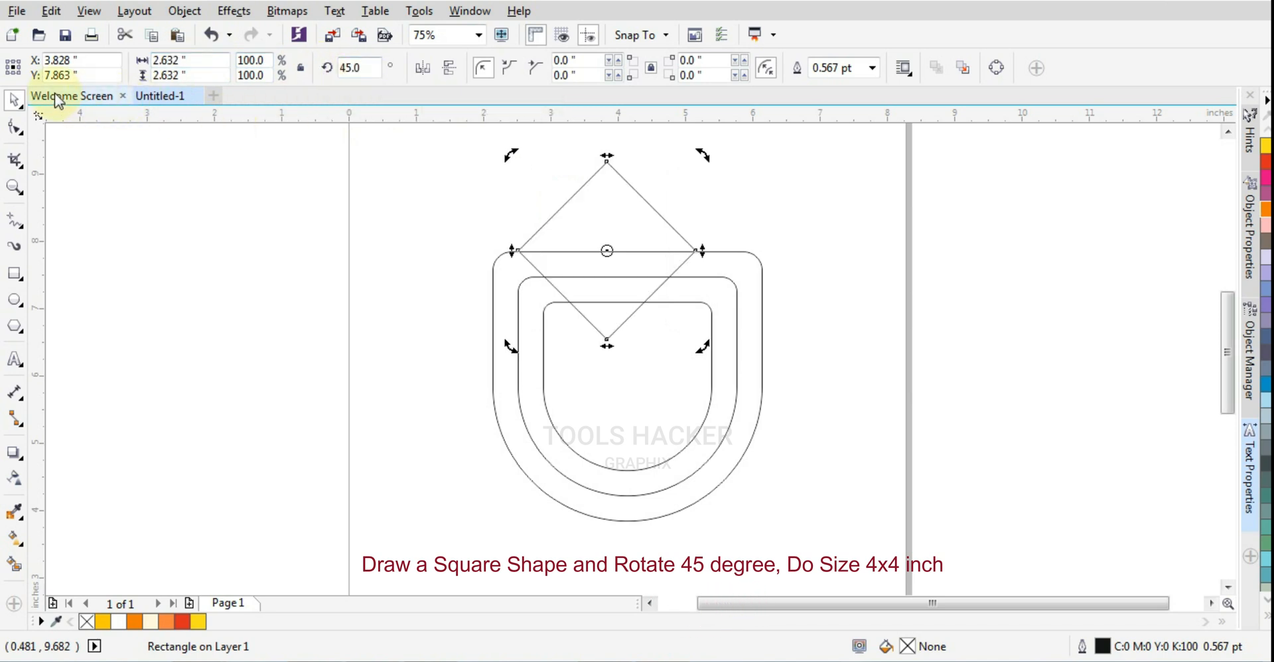
Set the diamond's size to 4 x 4 inches.
{"action": "left_click", "coordinate": [575, 214]}
{"action": "double_click", "coordinate": [197, 63]}
{"action": "type", "text": "4"}
{"action": "key", "text": "Return"}
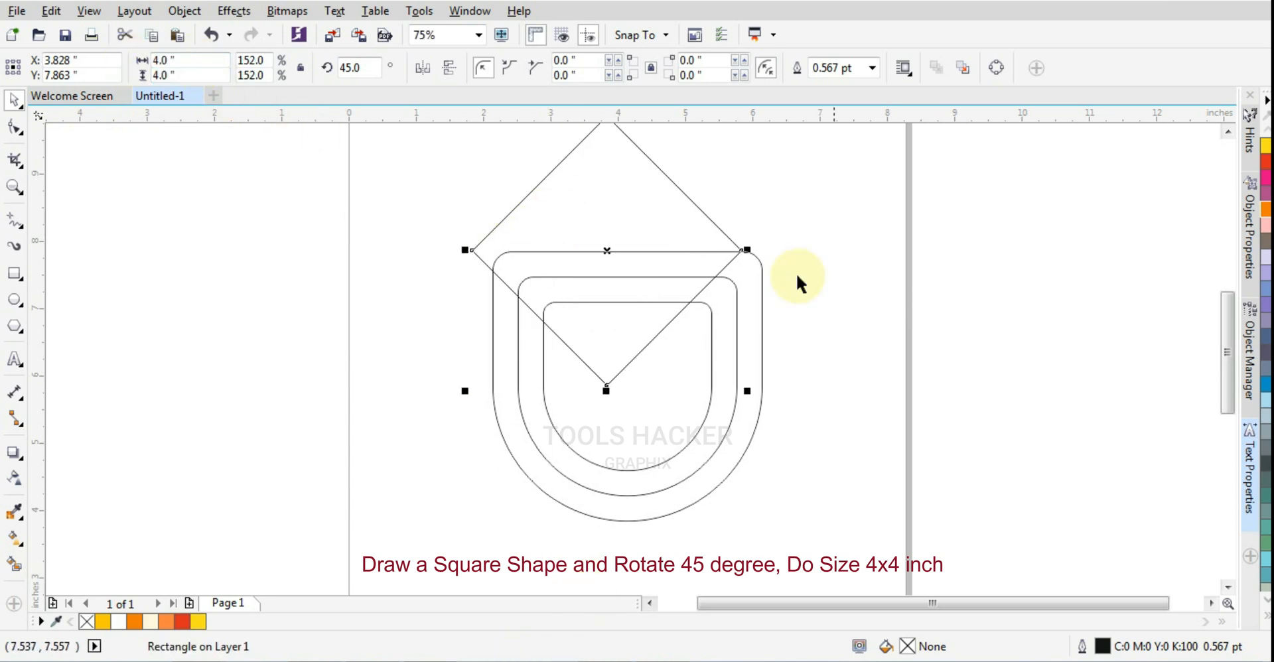
Center the diamond horizontally on the outer U shape.
{"action": "left_click", "coordinate": [755, 267], "text": "shift"}
{"action": "key", "text": "c"}
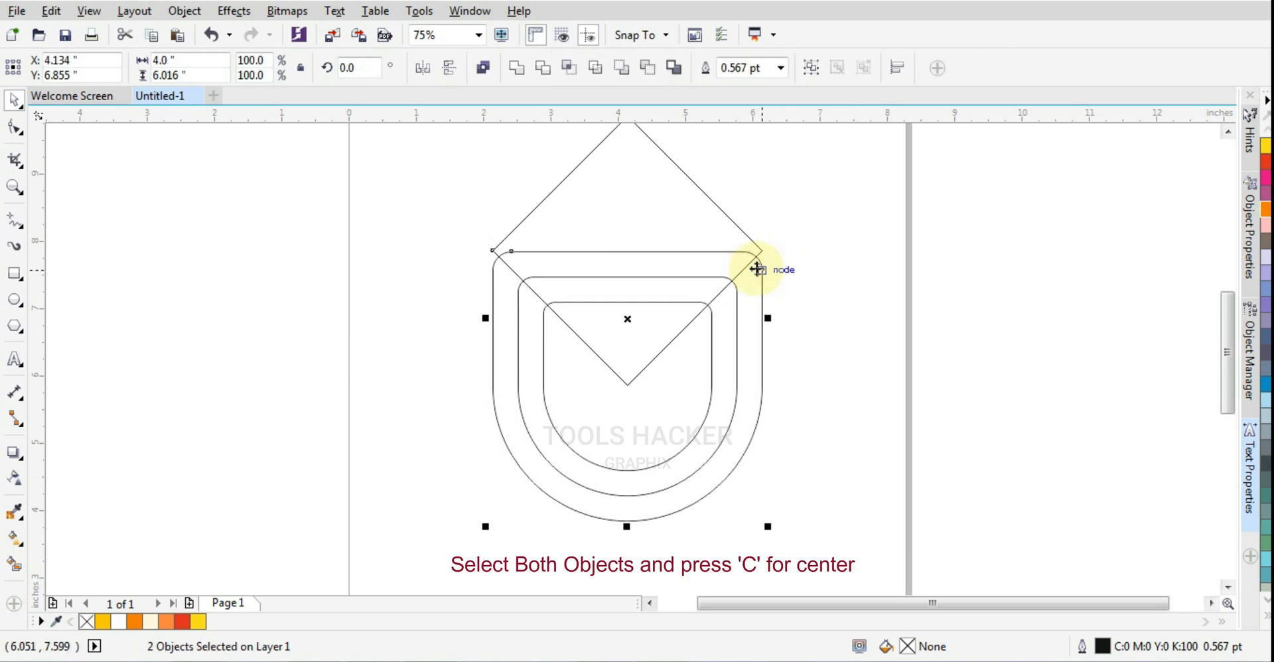
{"action": "left_click", "coordinate": [758, 271]}
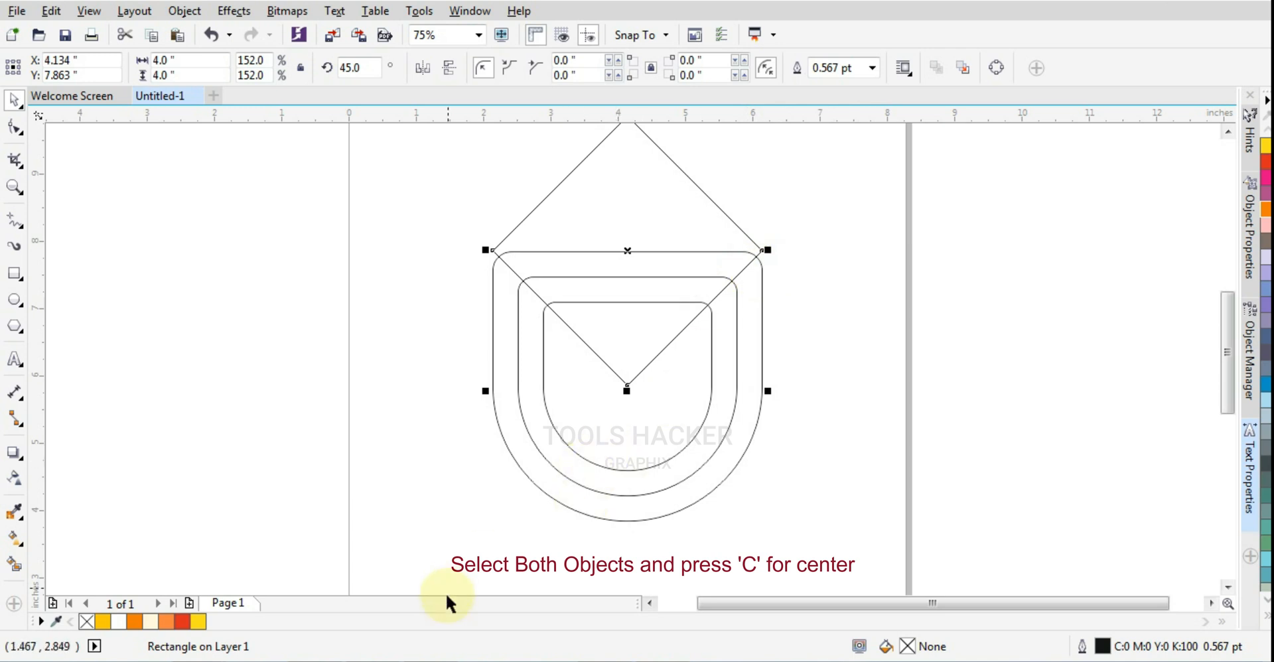
{"action": "left_click", "coordinate": [829, 309]}
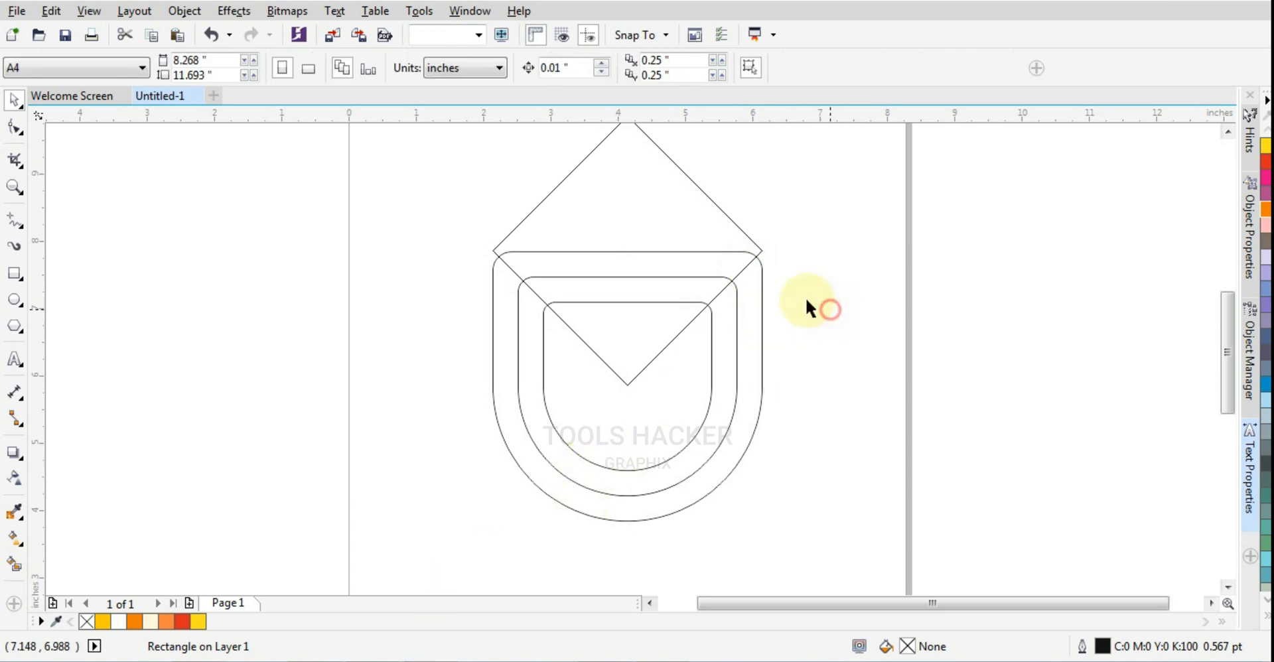
Shrink the diamond about its center to about 3.61 inches and nudge it down onto the outer U shape's top edge.
{"action": "left_click", "coordinate": [711, 230]}
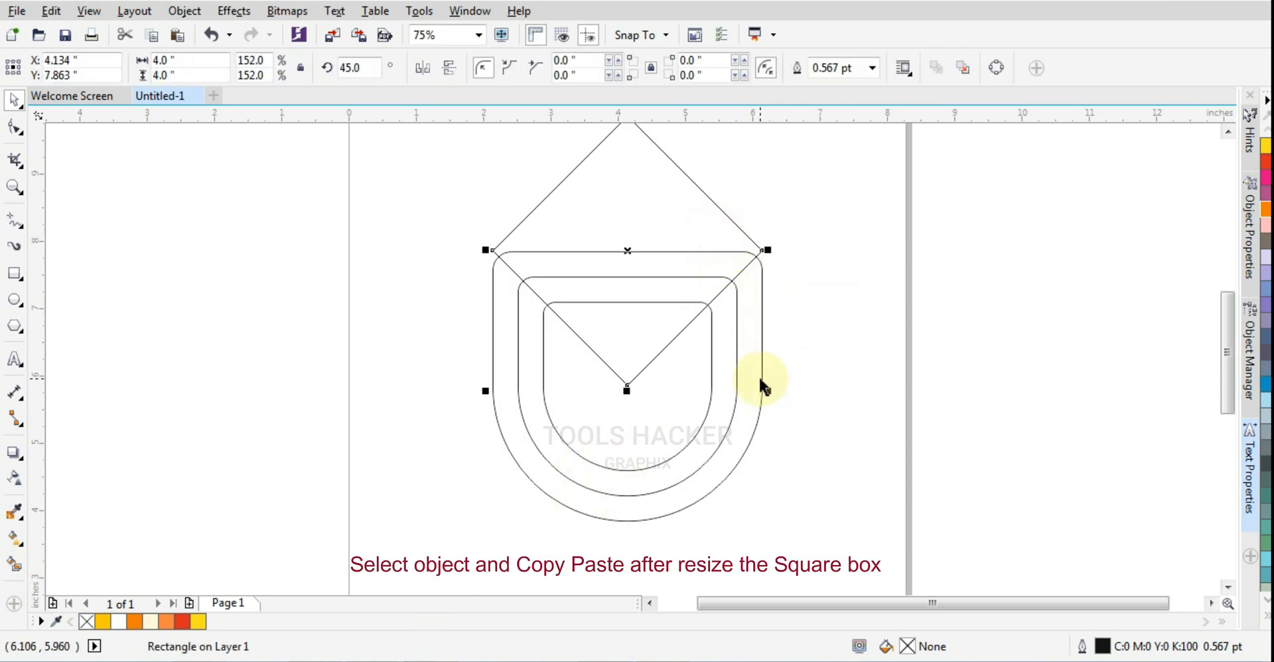
{"action": "left_click_drag", "start_coordinate": [767, 388], "coordinate": [750, 385]}
{"action": "scroll", "coordinate": [555, 273], "scroll_direction": "up", "scroll_amount": 2}
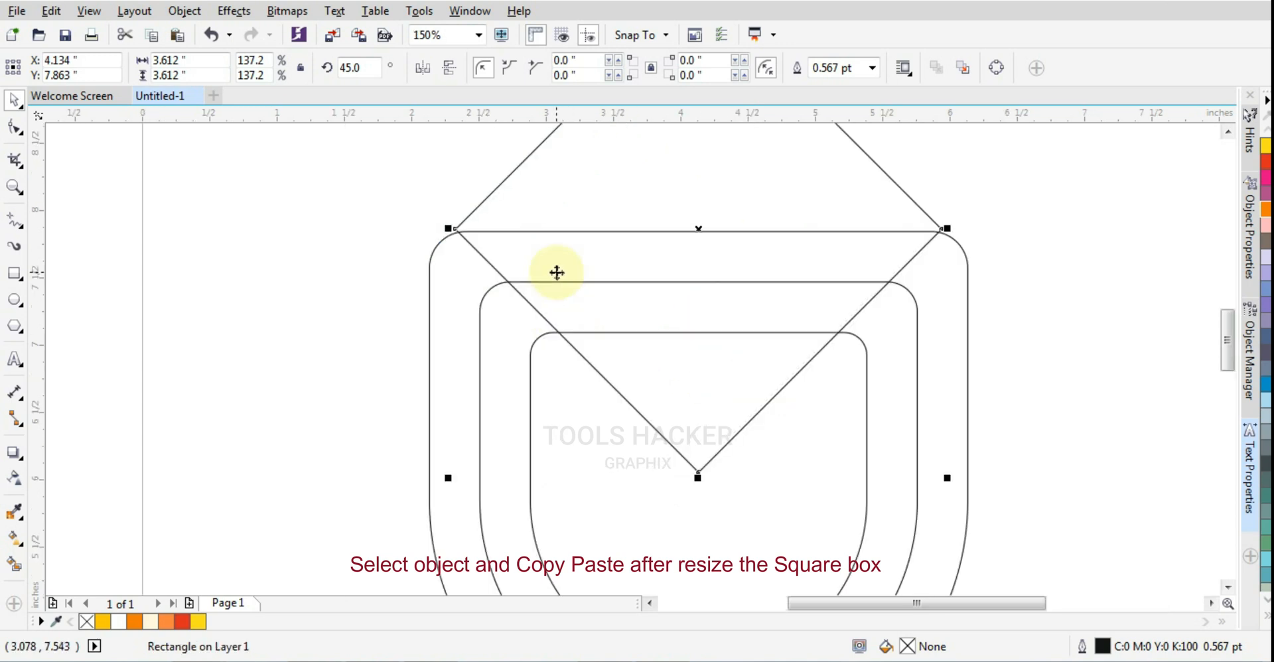
{"action": "key", "text": "Down"}
{"action": "key", "text": "Down"}
{"action": "key", "text": "Down"}
{"action": "key", "text": "Down"}
{"action": "key", "text": "Down"}
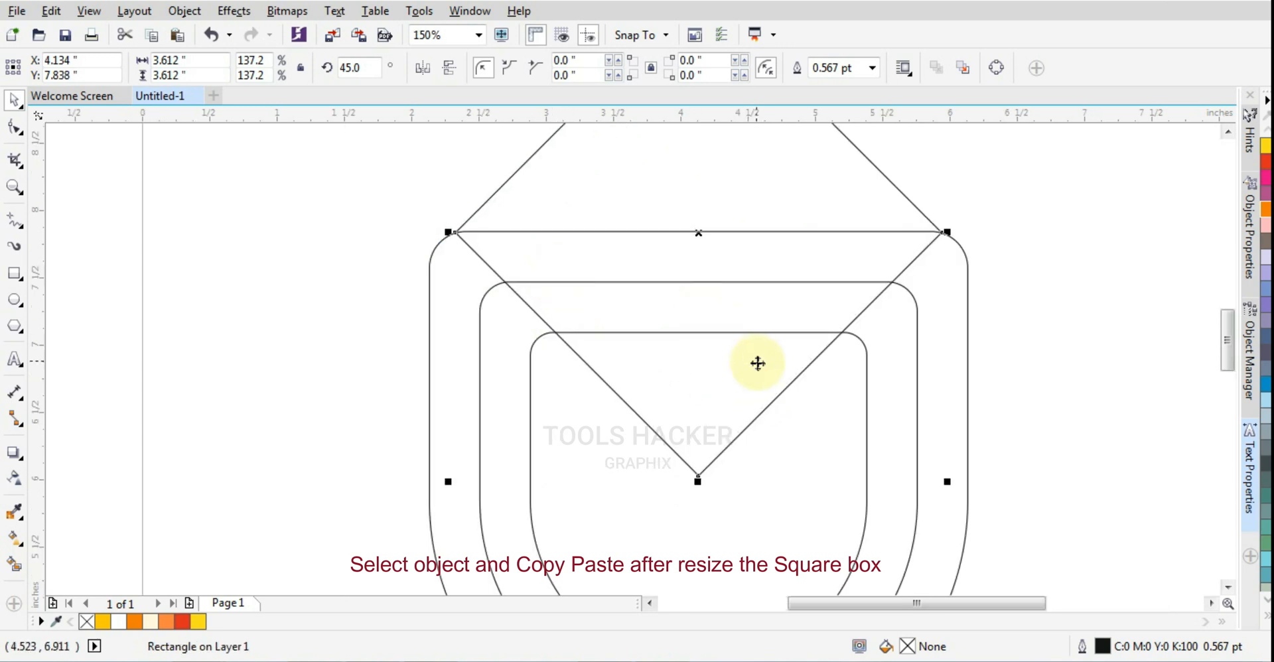
{"action": "scroll", "coordinate": [763, 365], "scroll_direction": "down", "scroll_amount": 2}
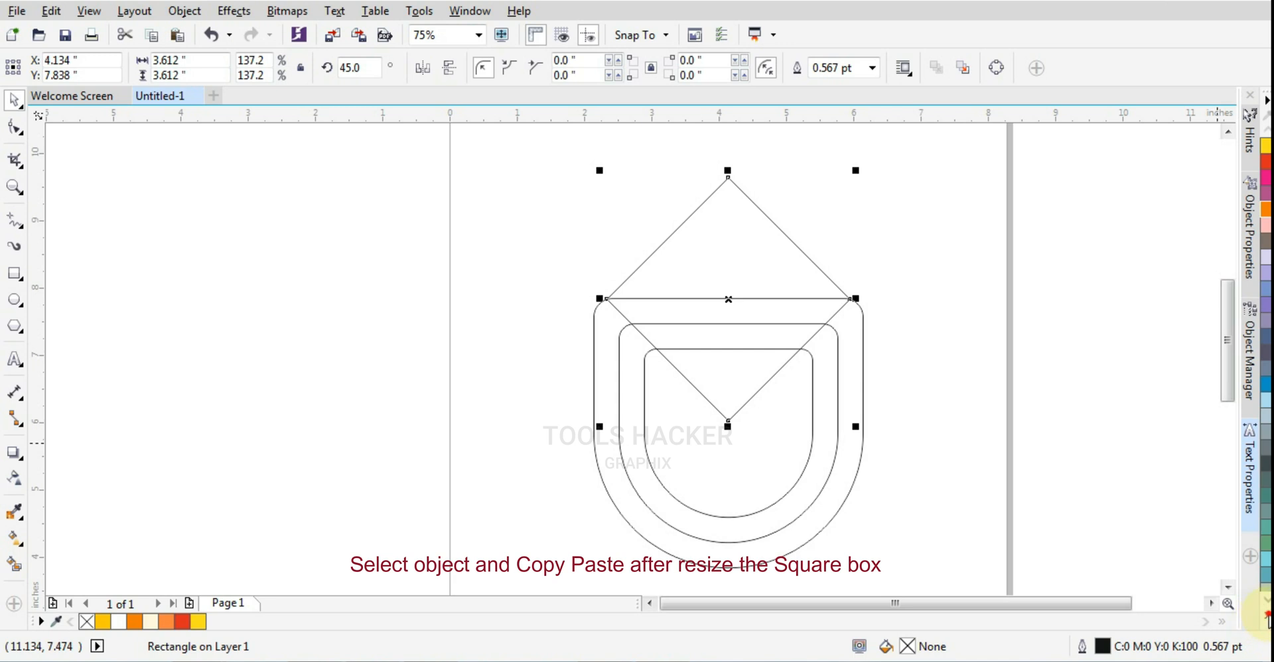
Fill the diamond white and make two smaller concentric copies inside it, the innermost about 1.78 inches wide.
{"action": "left_click", "coordinate": [1267, 616]}
{"action": "left_click", "coordinate": [1203, 307]}
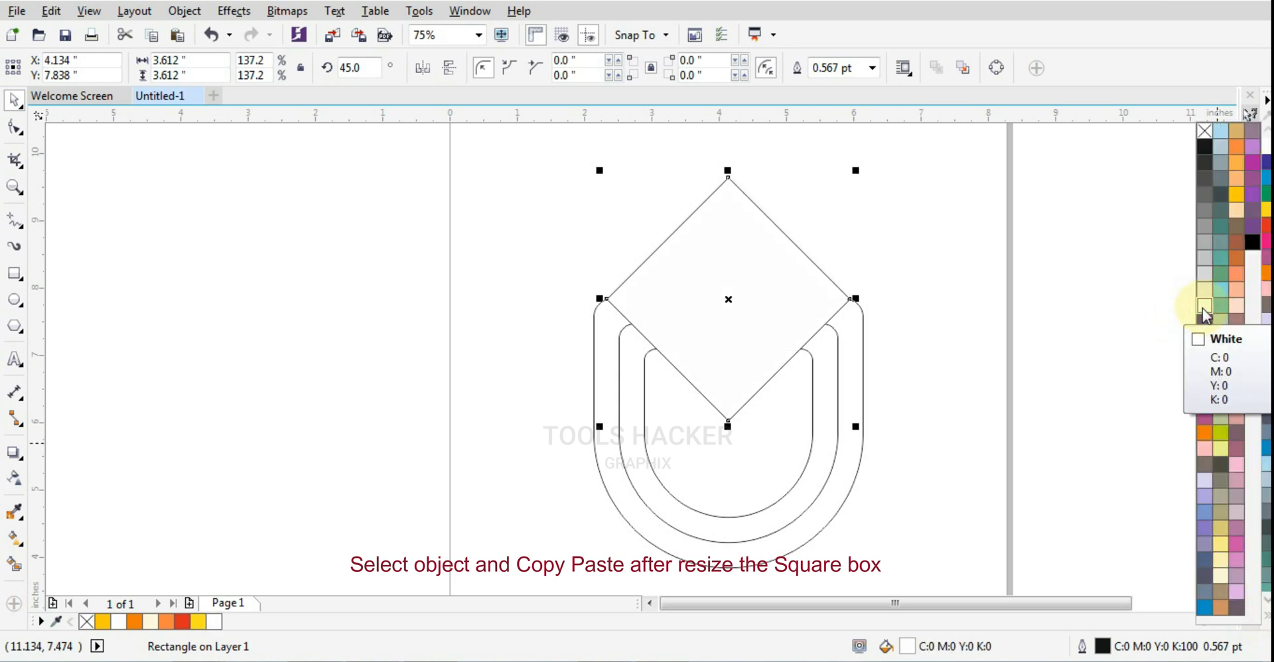
{"action": "left_click", "coordinate": [855, 427]}
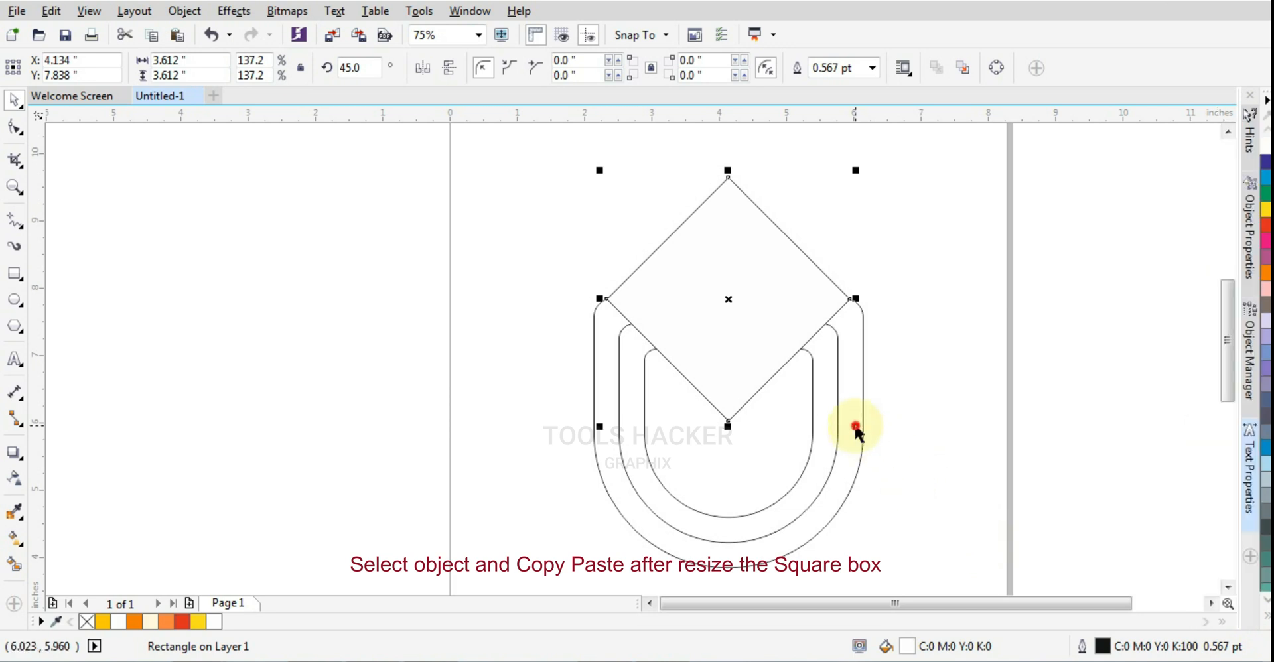
{"action": "left_click_drag", "start_coordinate": [850, 423], "coordinate": [823, 411]}
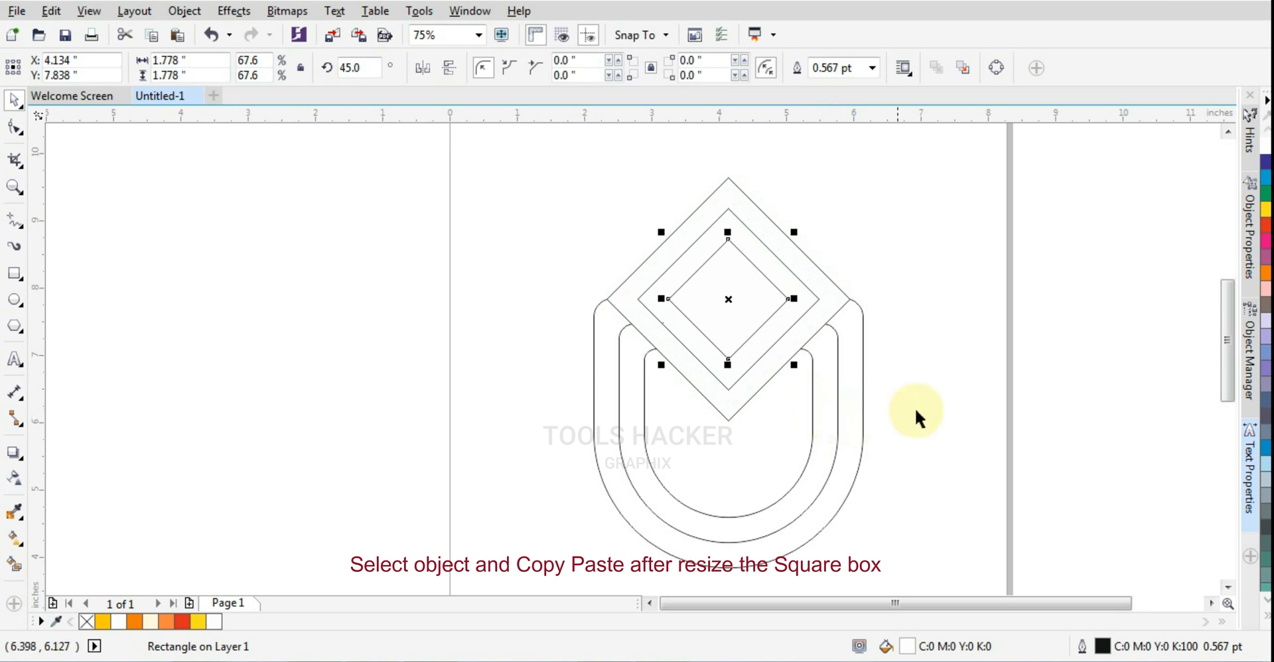
{"action": "left_click", "coordinate": [946, 404]}
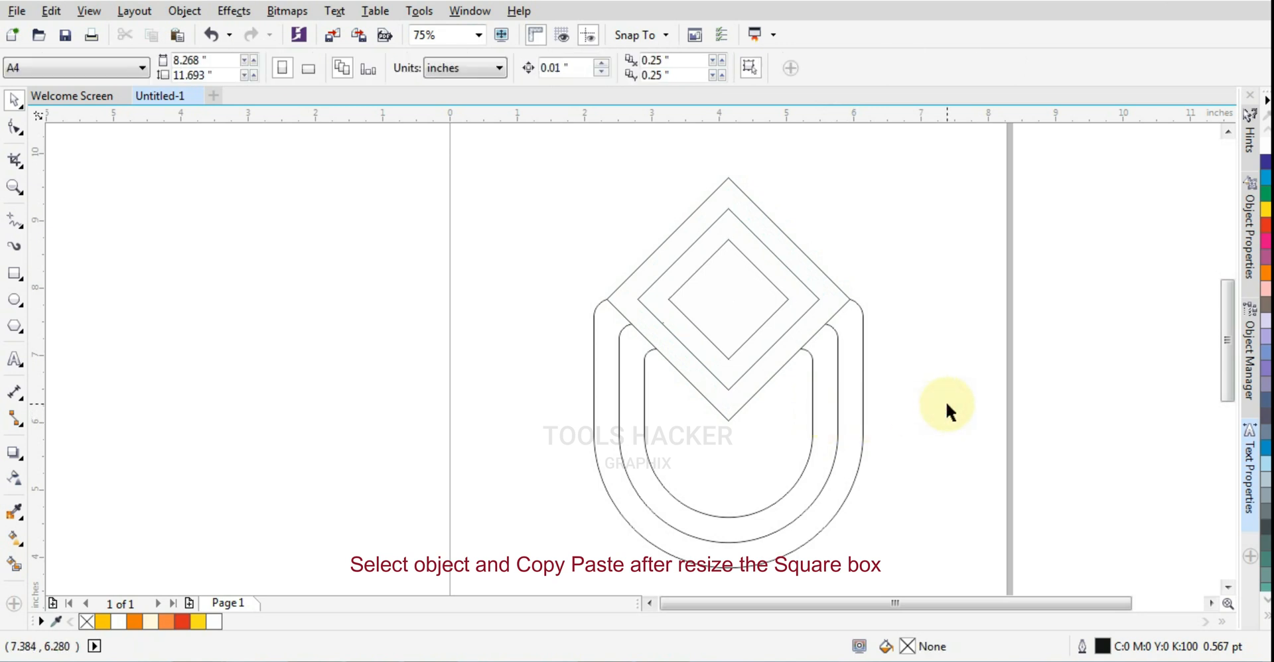
Reduce the corner roundness of the two inner U shapes until their top corners are nearly square, about 0.028 inch.
{"action": "left_click_drag", "start_coordinate": [548, 172], "coordinate": [886, 412]}
{"action": "left_click", "coordinate": [695, 409]}
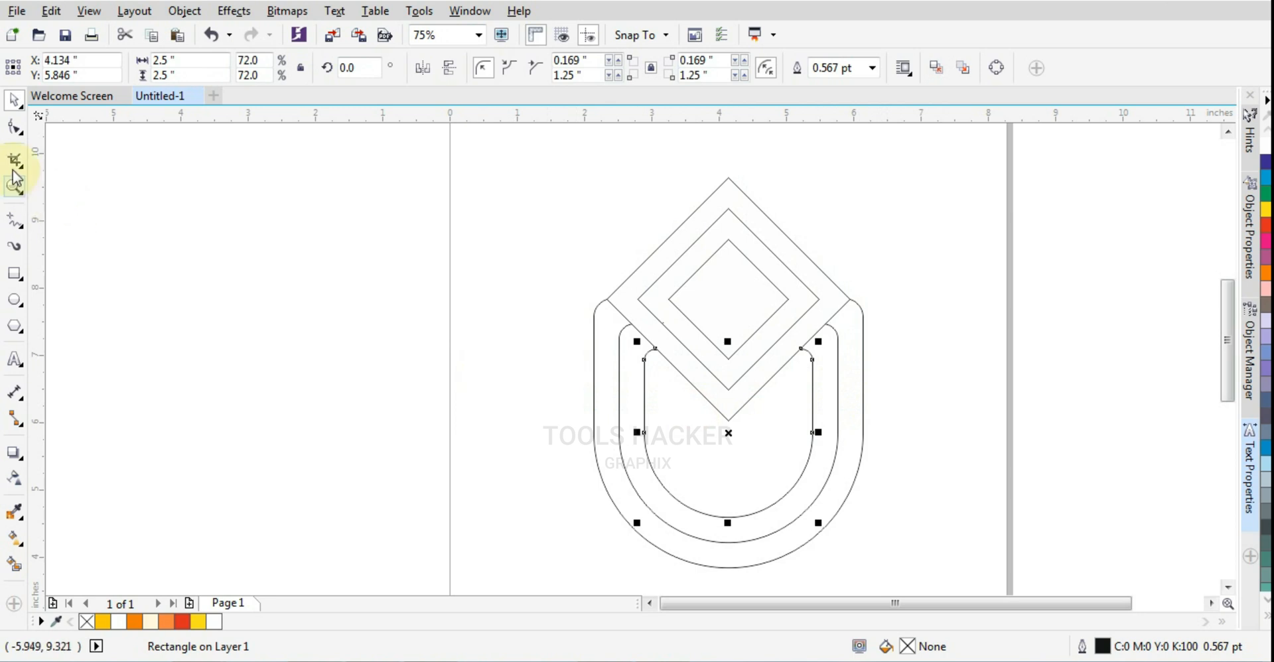
{"action": "left_click", "coordinate": [13, 126]}
{"action": "left_click_drag", "start_coordinate": [644, 362], "coordinate": [620, 302]}
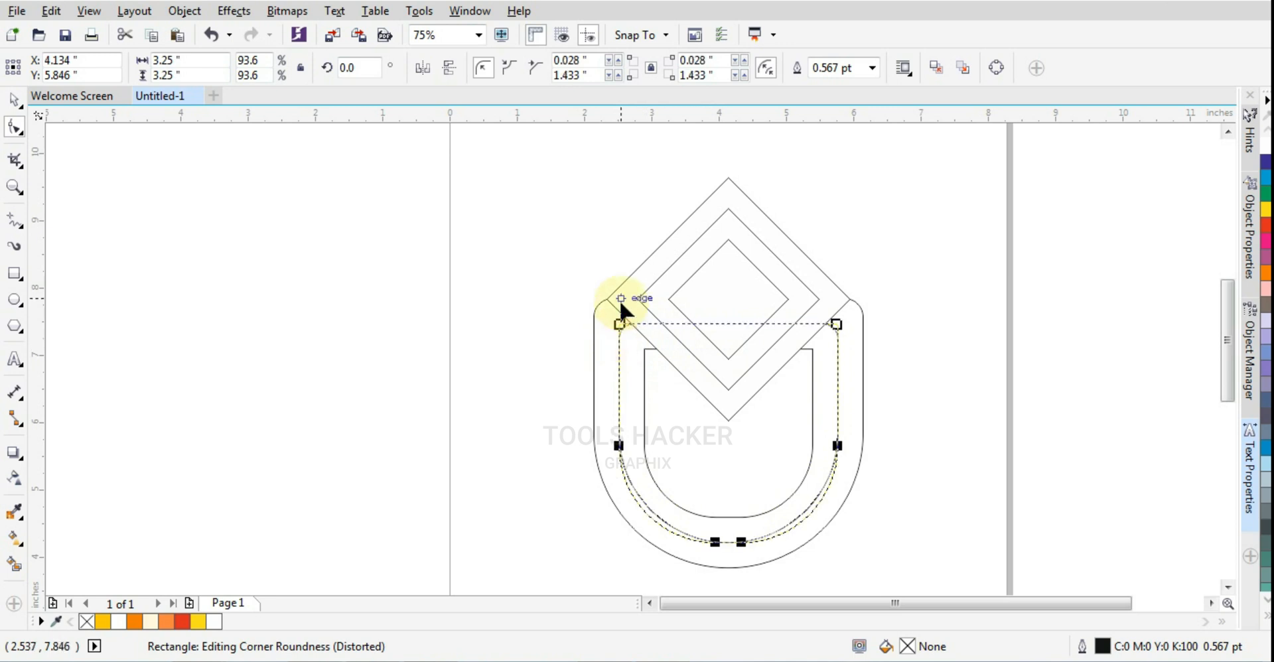
{"action": "left_click", "coordinate": [14, 100]}
{"action": "left_click", "coordinate": [439, 221]}
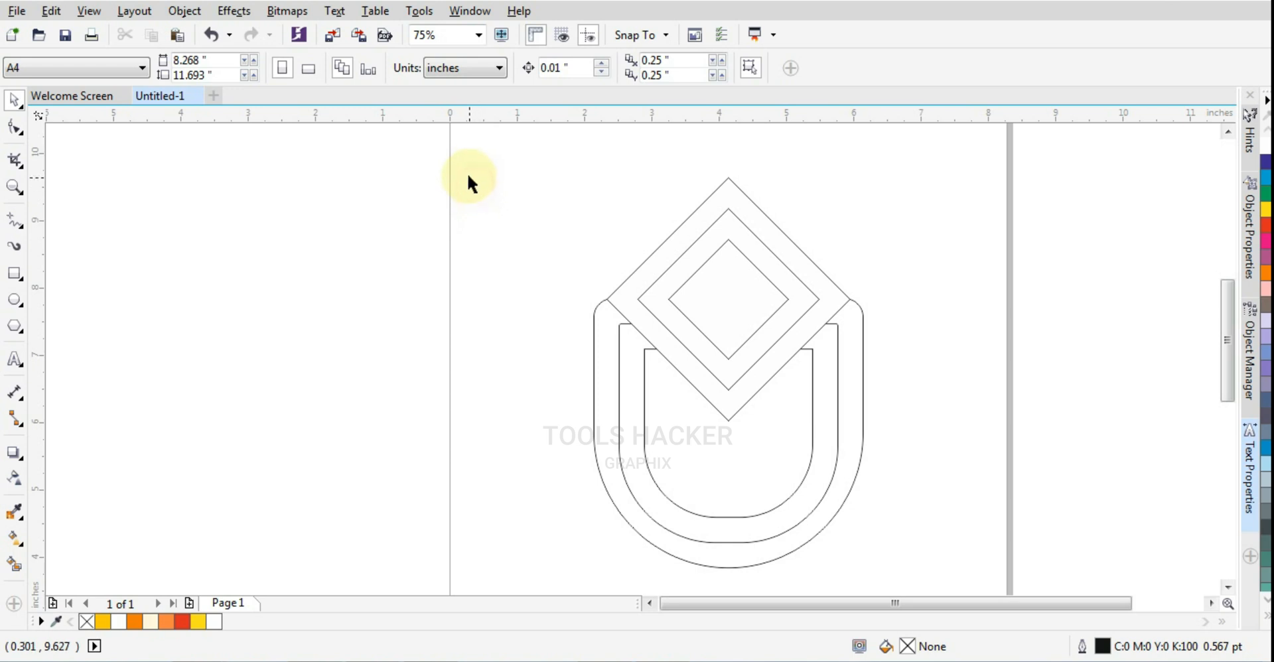
Enlarge the three diamonds together about their center to about 3.98 inches, matching the outer U shape's width.
{"action": "left_click_drag", "start_coordinate": [457, 164], "coordinate": [948, 426]}
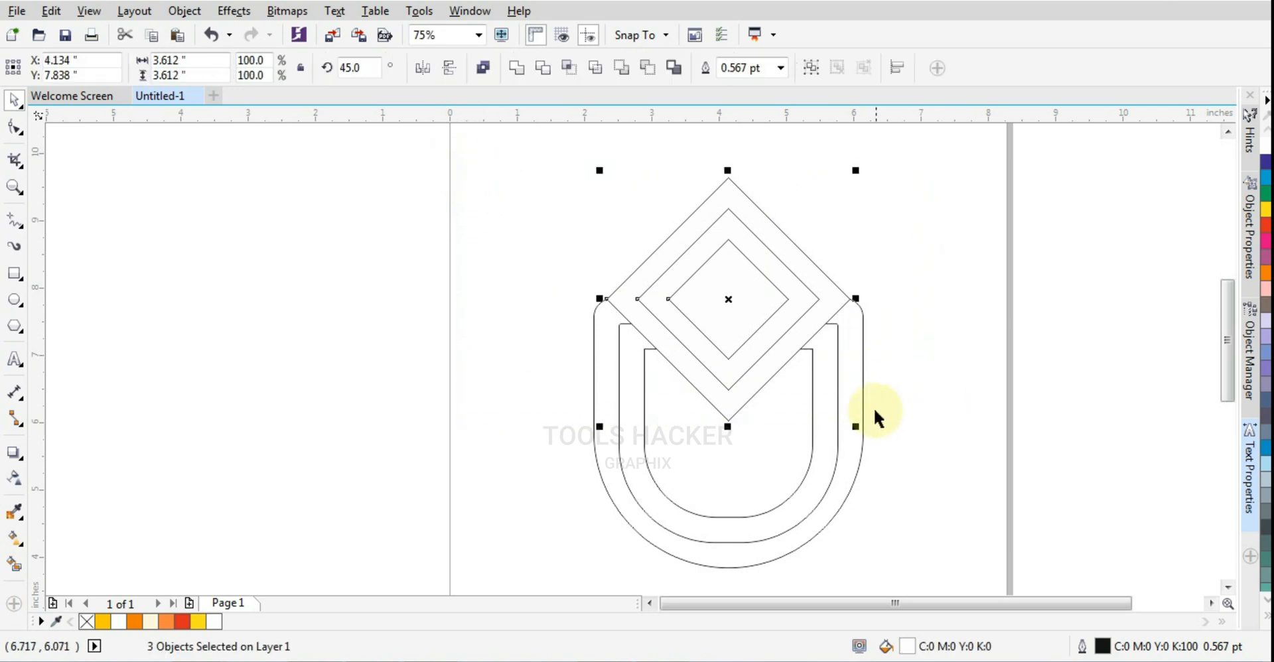
{"action": "left_click_drag", "start_coordinate": [856, 426], "coordinate": [864, 435]}
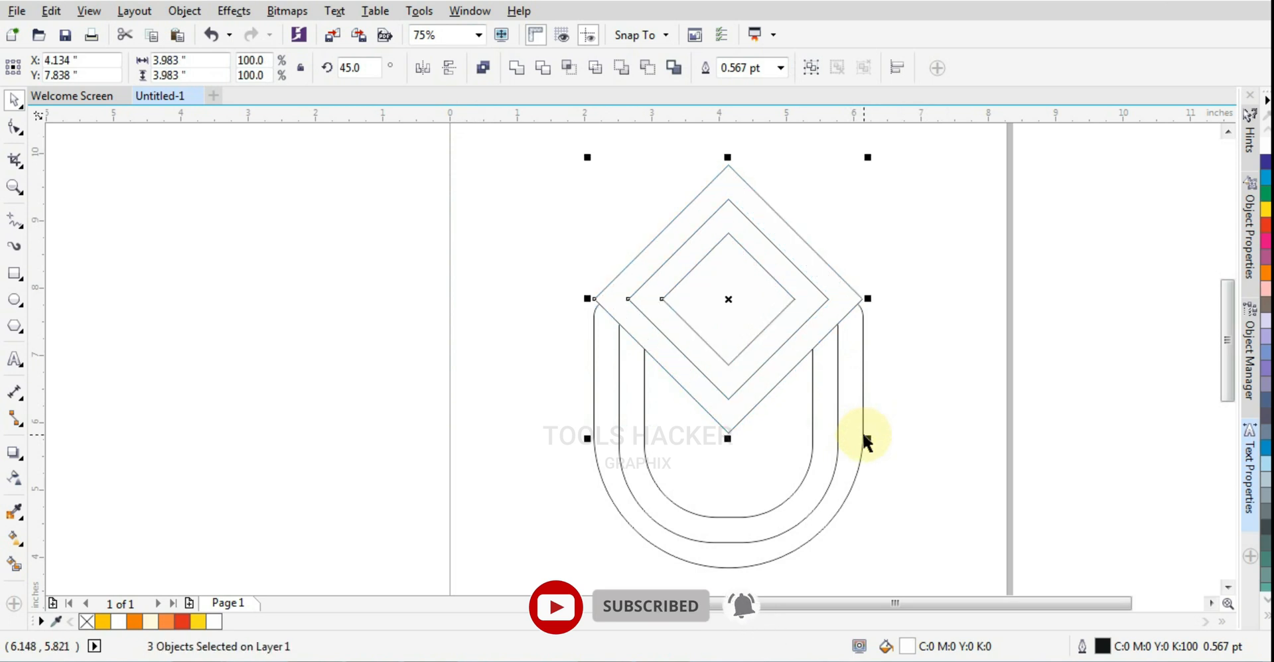
{"action": "left_click", "coordinate": [886, 398]}
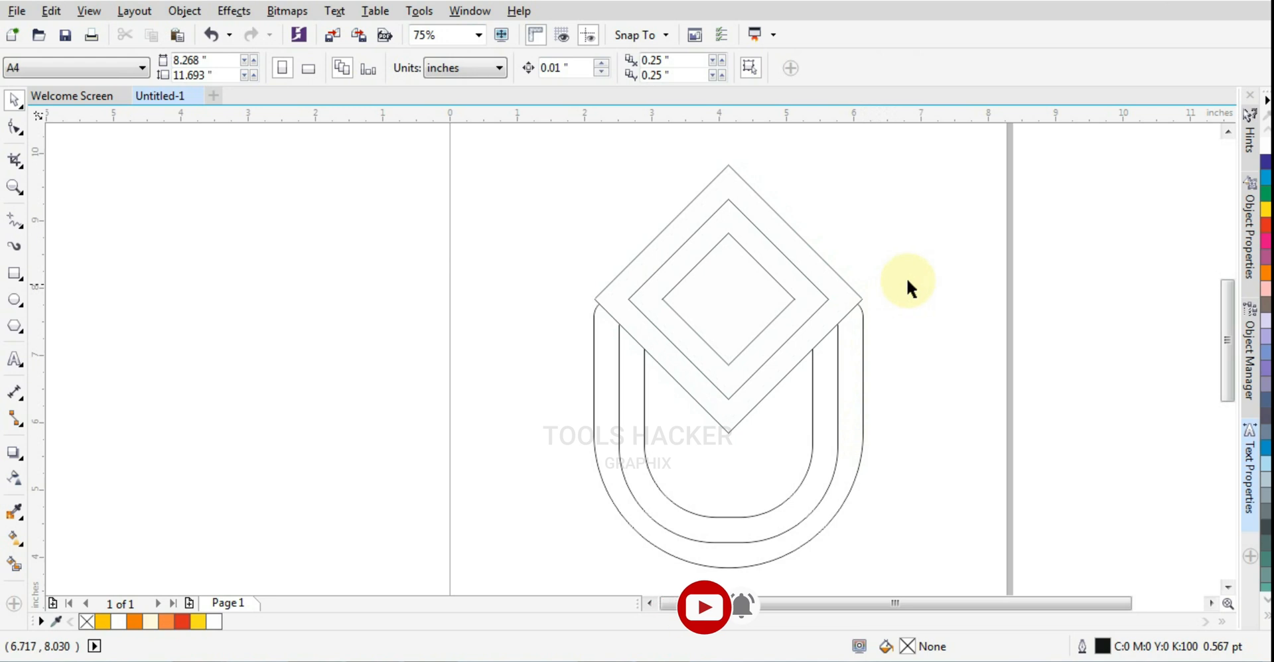
Bring the outer U shape to the front of the diamonds.
{"action": "left_click", "coordinate": [863, 319]}
{"action": "key", "text": "shift+Page_Up"}
{"action": "left_click", "coordinate": [937, 338]}
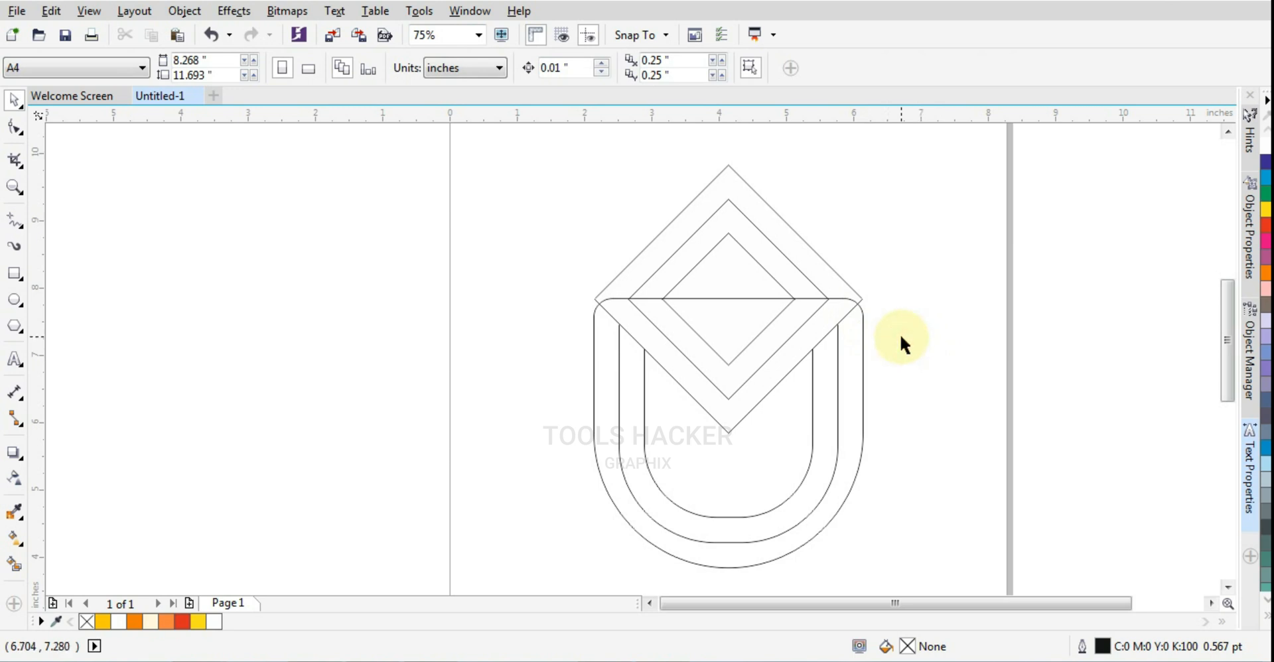
Add a smaller concentric copy of the innermost diamond, about 1.45 inches wide.
{"action": "left_click", "coordinate": [755, 266]}
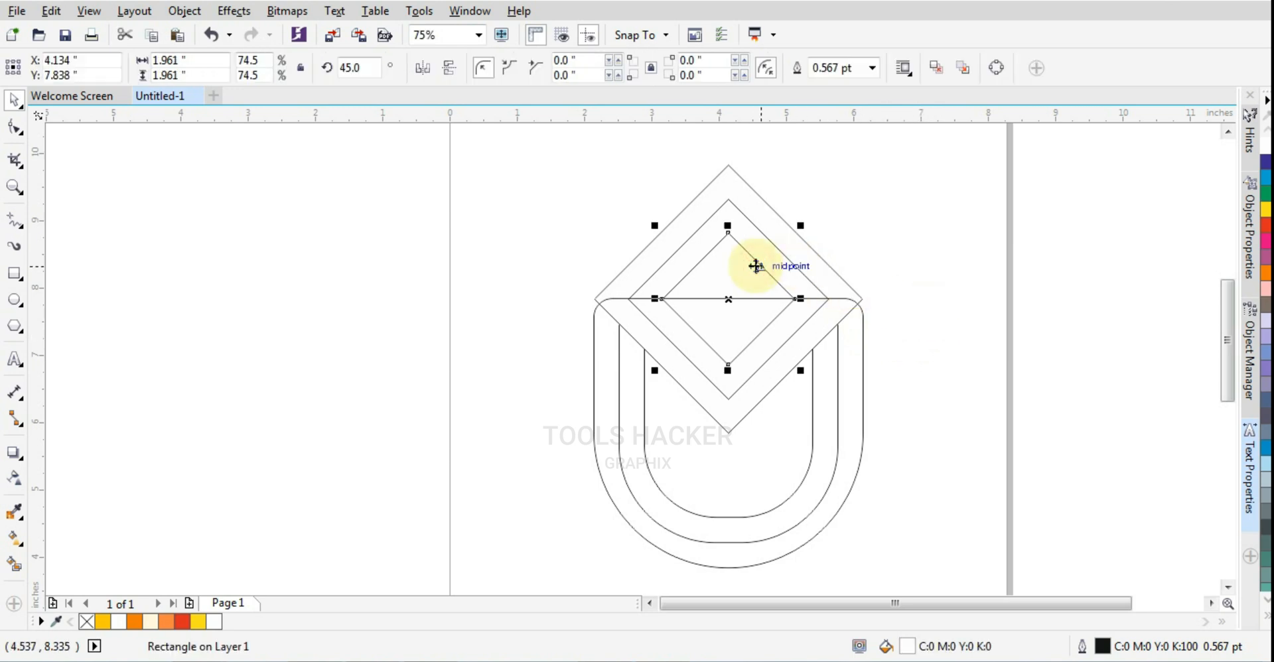
{"action": "left_click_drag", "start_coordinate": [797, 370], "coordinate": [781, 367]}
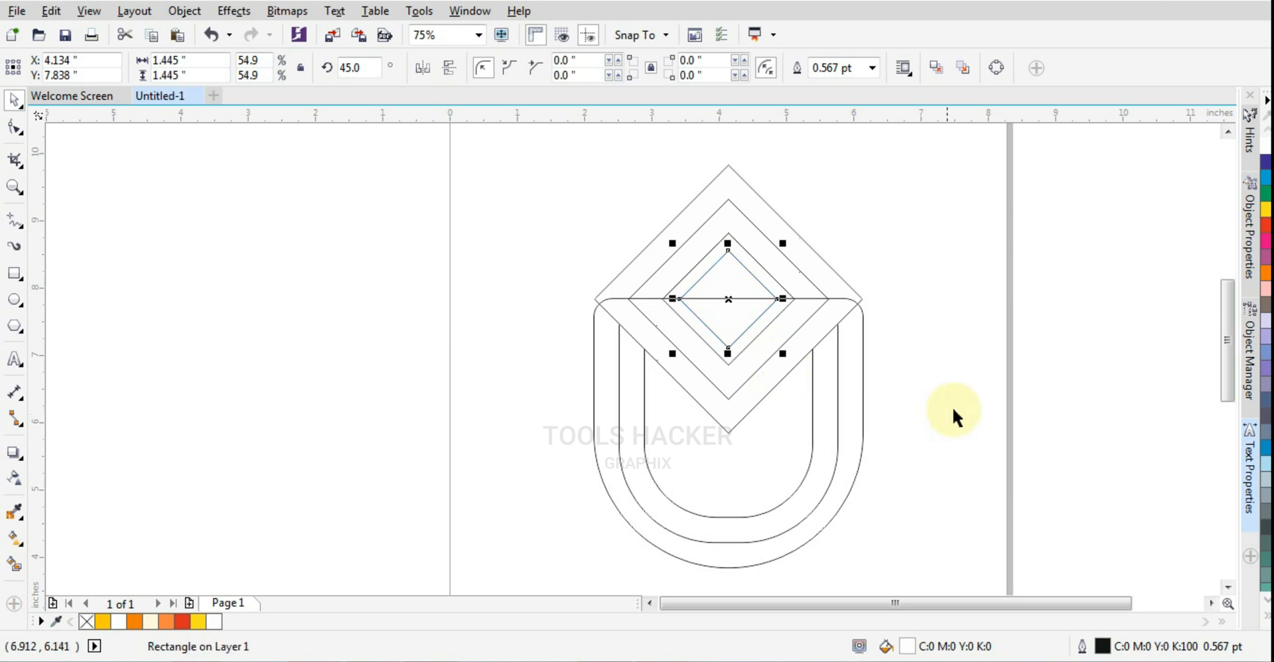
{"action": "left_click", "coordinate": [956, 409]}
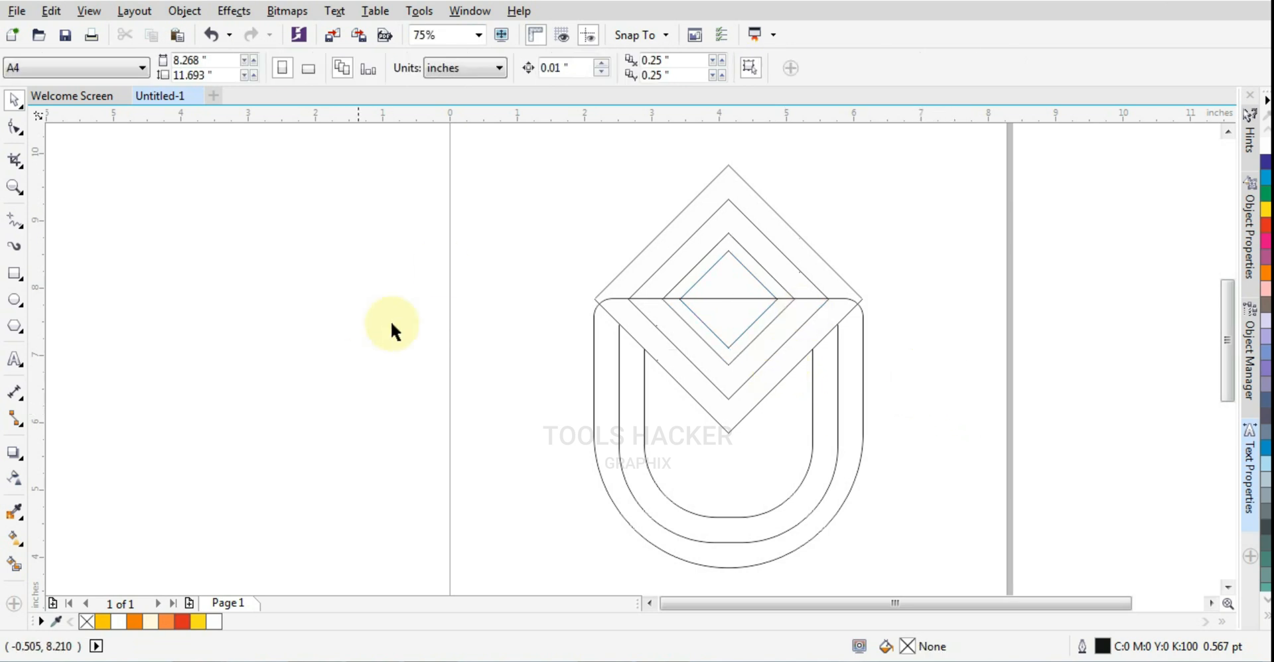
{"action": "left_click", "coordinate": [15, 563]}
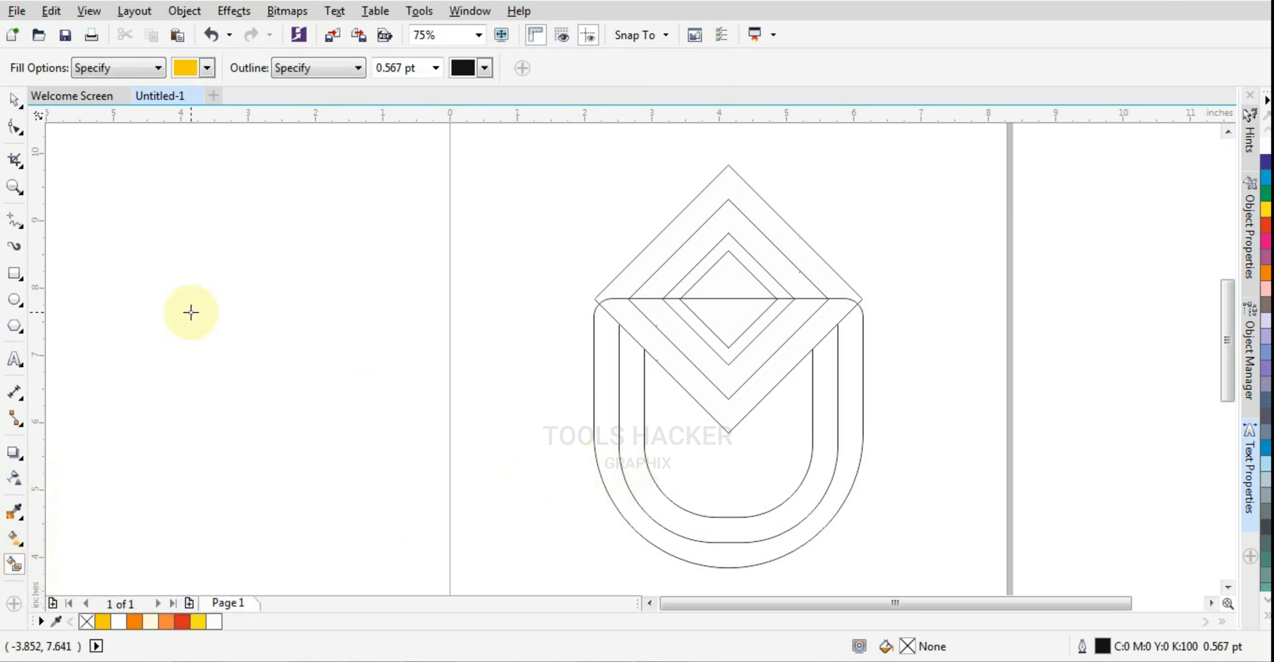
{"action": "left_click", "coordinate": [14, 100]}
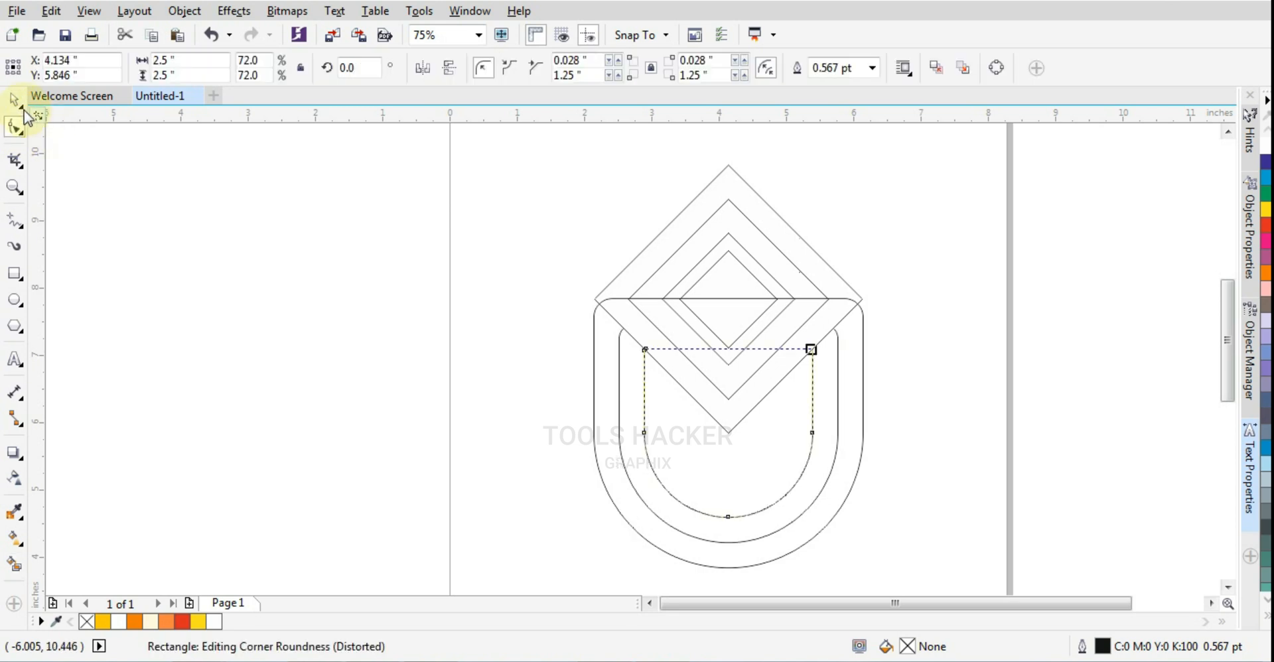
Square off the top corners of the middle U shape by reducing its corner roundness to 0.
{"action": "left_click", "coordinate": [177, 205]}
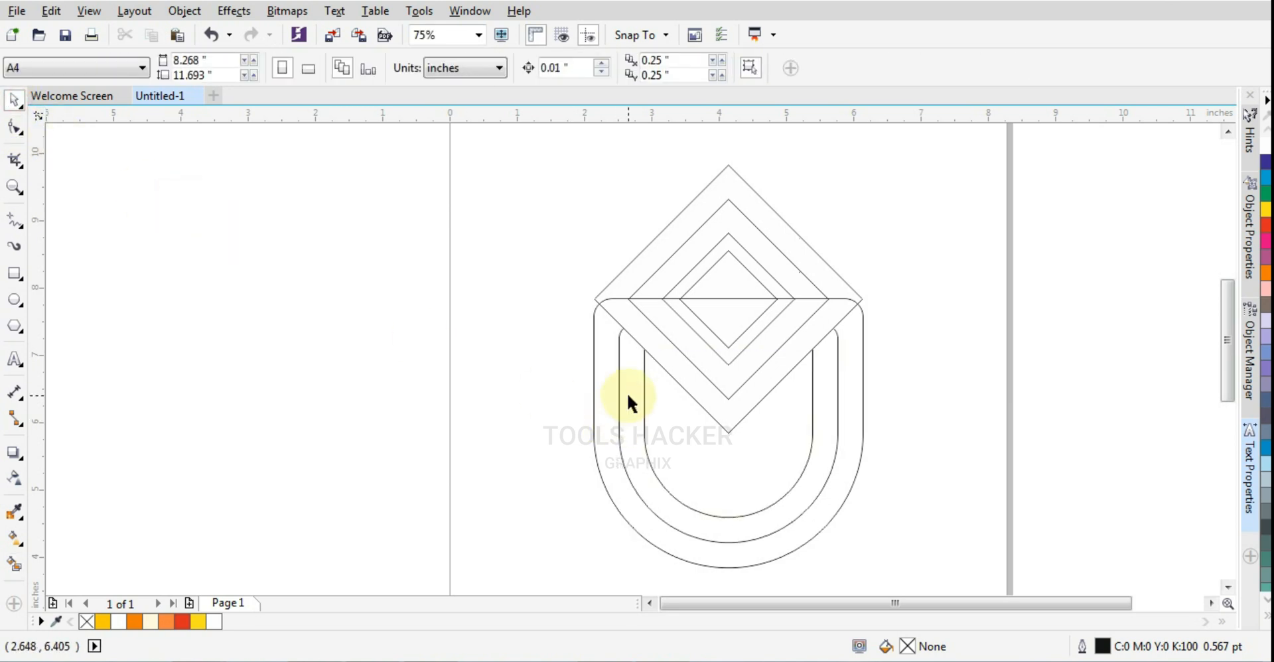
{"action": "left_click", "coordinate": [628, 396]}
{"action": "left_click", "coordinate": [620, 363]}
{"action": "left_click", "coordinate": [618, 361]}
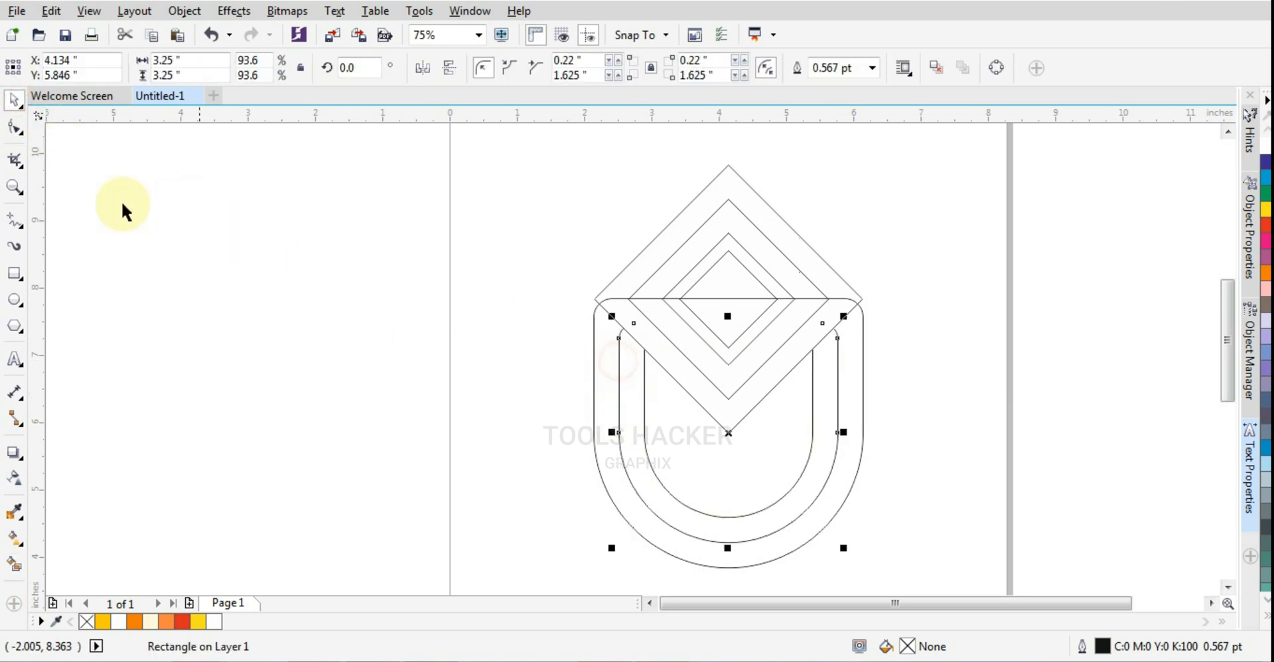
{"action": "left_click", "coordinate": [14, 126]}
{"action": "left_click", "coordinate": [618, 338]}
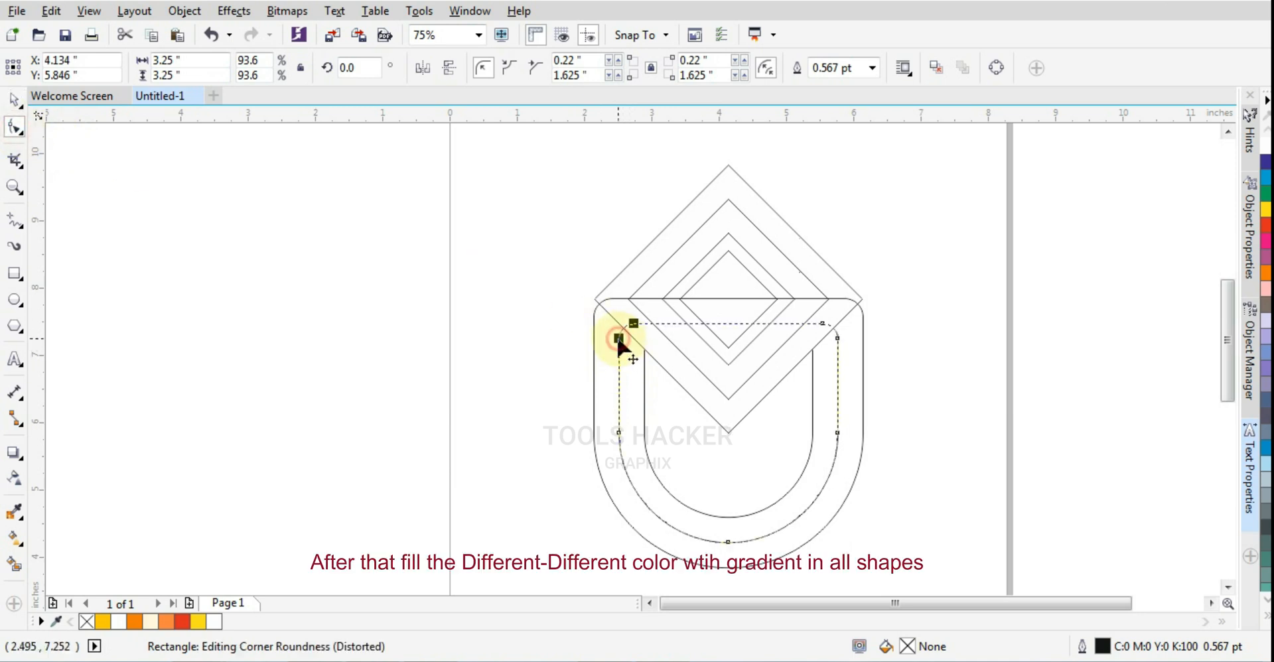
{"action": "left_click_drag", "start_coordinate": [619, 341], "coordinate": [618, 324]}
{"action": "left_click_drag", "start_coordinate": [838, 340], "coordinate": [838, 324]}
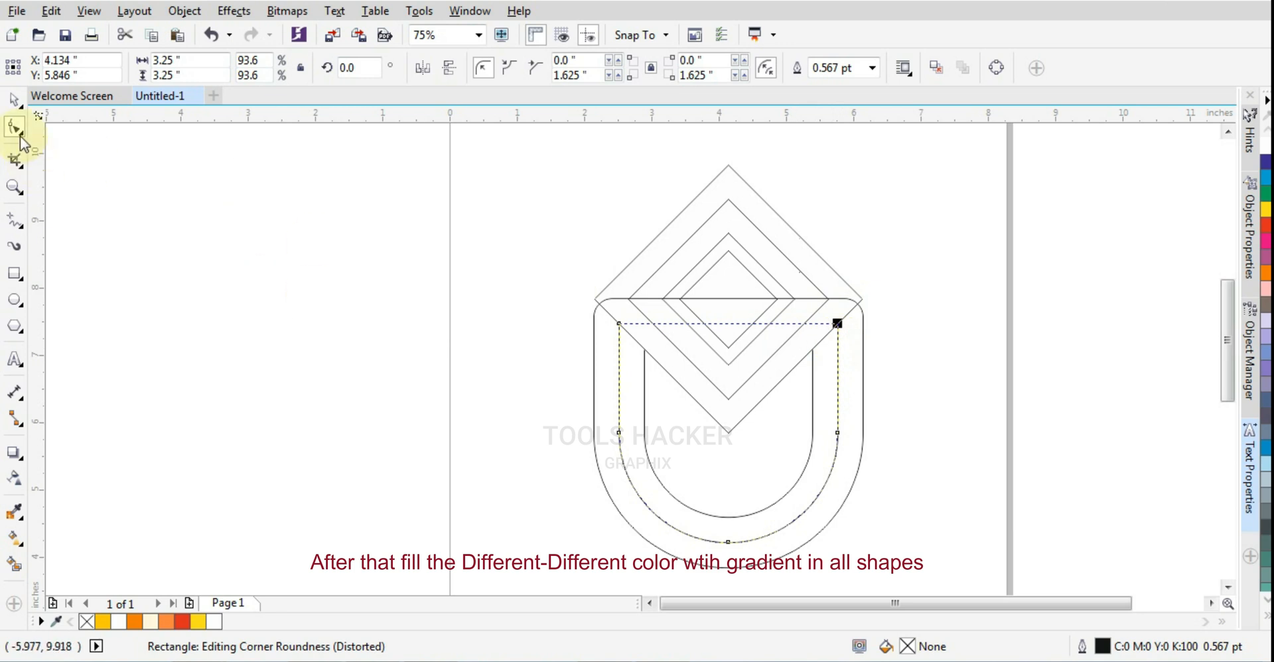
{"action": "left_click", "coordinate": [14, 99]}
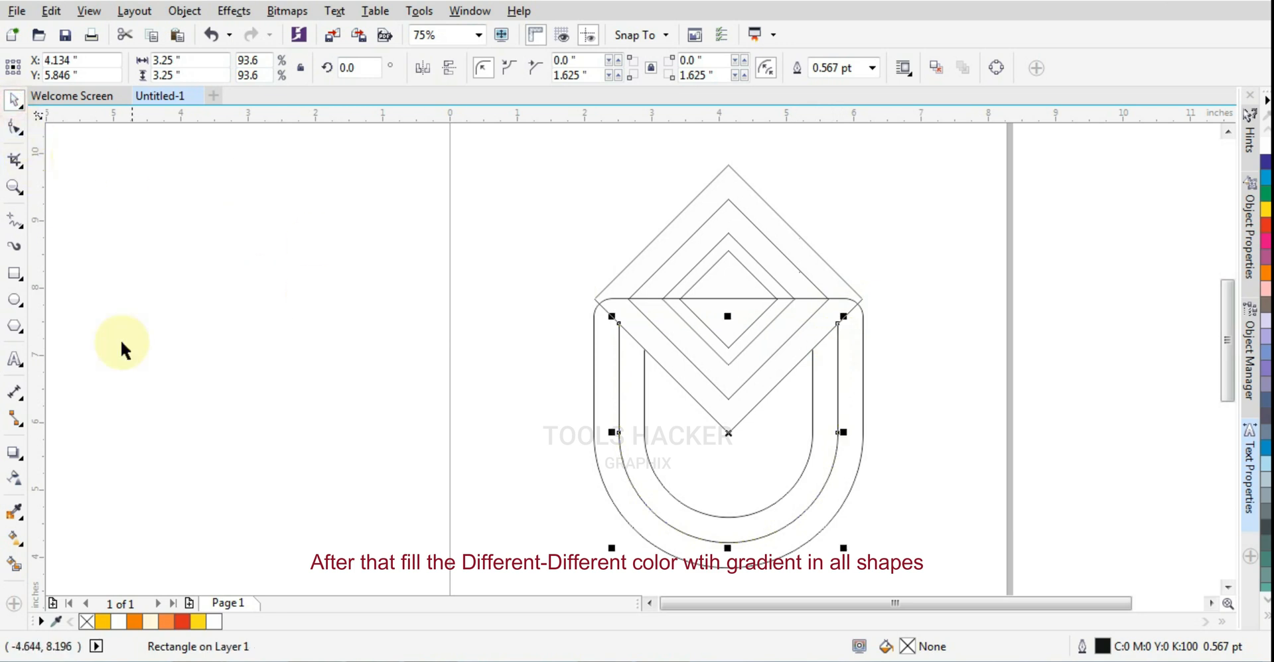
Smart-fill the outer and inner U bands and the two V-shaped bands with the yellow-orange color C0 M20 Y100 K0.
{"action": "left_click", "coordinate": [12, 563]}
{"action": "left_click", "coordinate": [617, 498]}
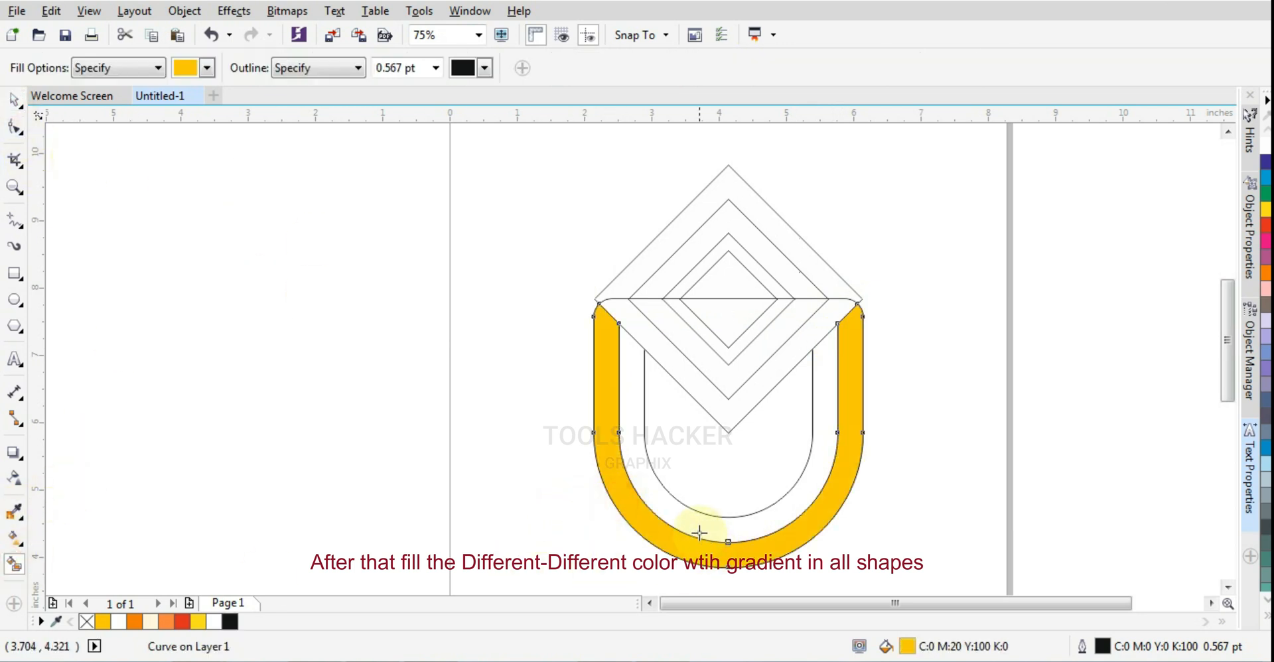
{"action": "left_click", "coordinate": [699, 535]}
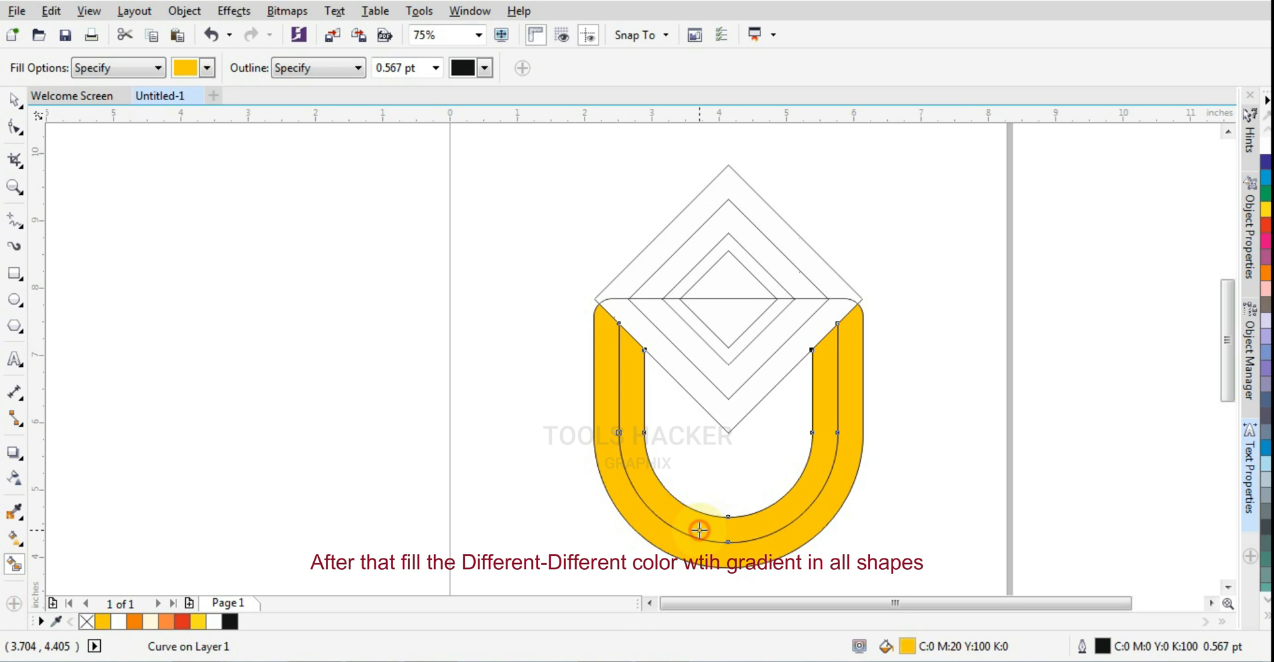
{"action": "left_click", "coordinate": [657, 336]}
{"action": "left_click", "coordinate": [678, 332]}
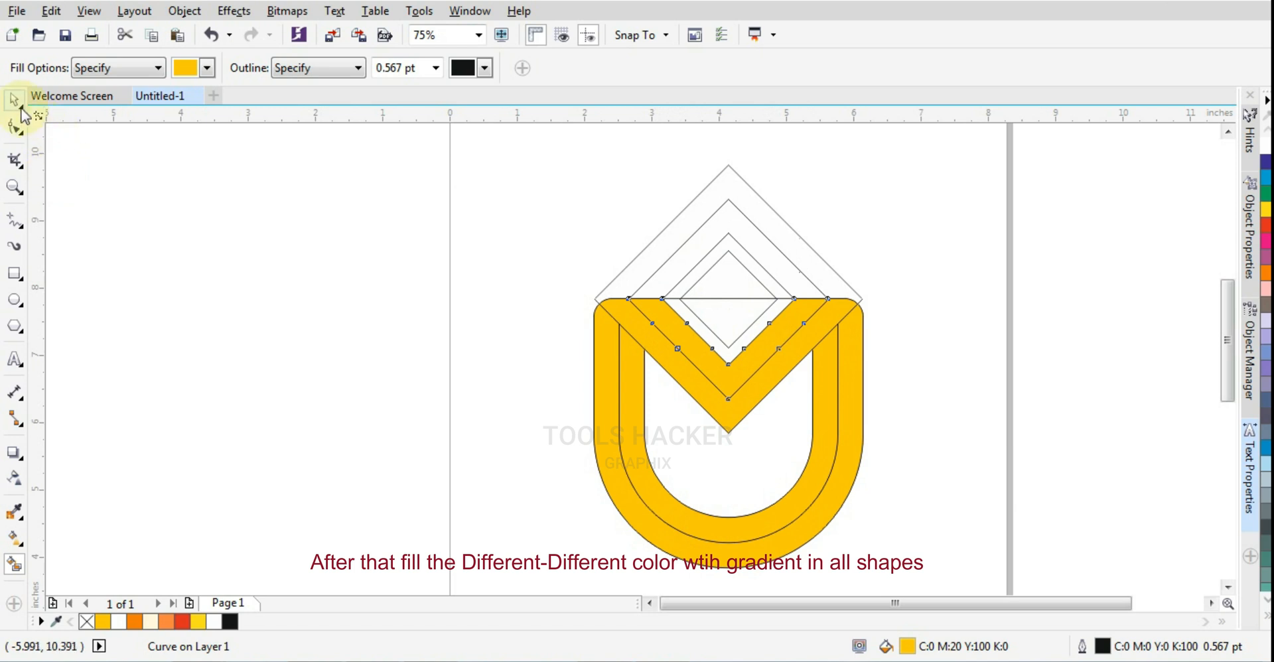
Delete the larger original diamond outlines around the smallest diamond.
{"action": "left_click", "coordinate": [16, 101]}
{"action": "left_click", "coordinate": [560, 292]}
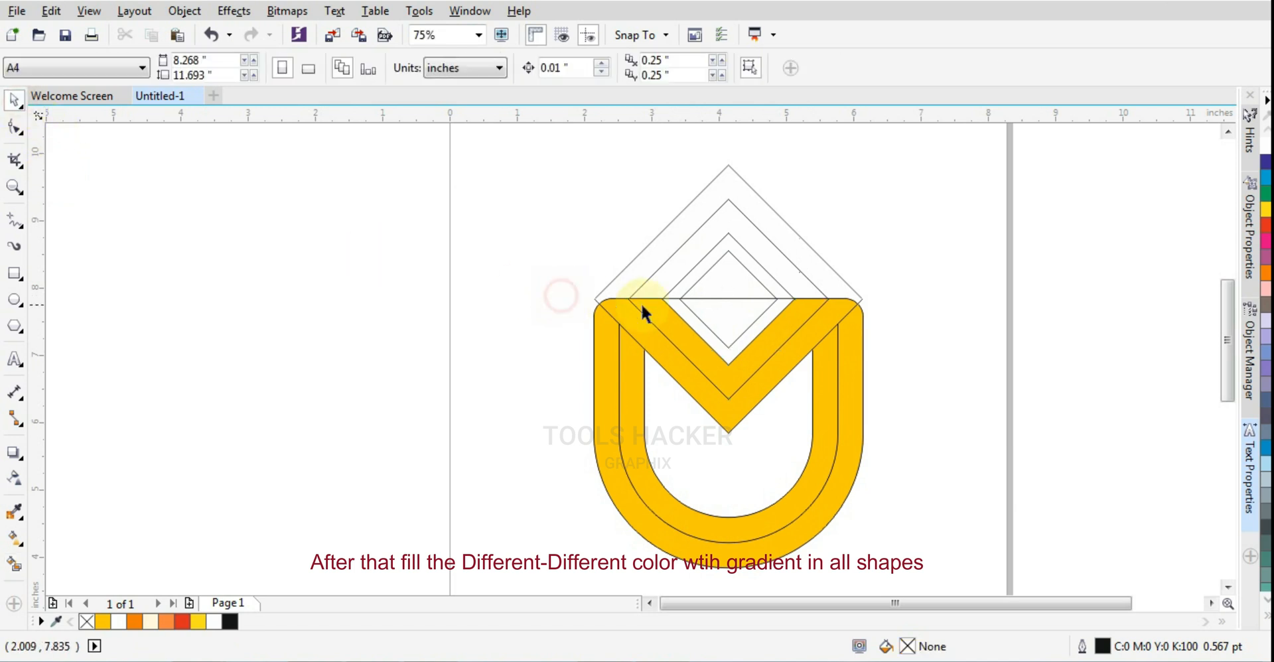
{"action": "left_click", "coordinate": [645, 268]}
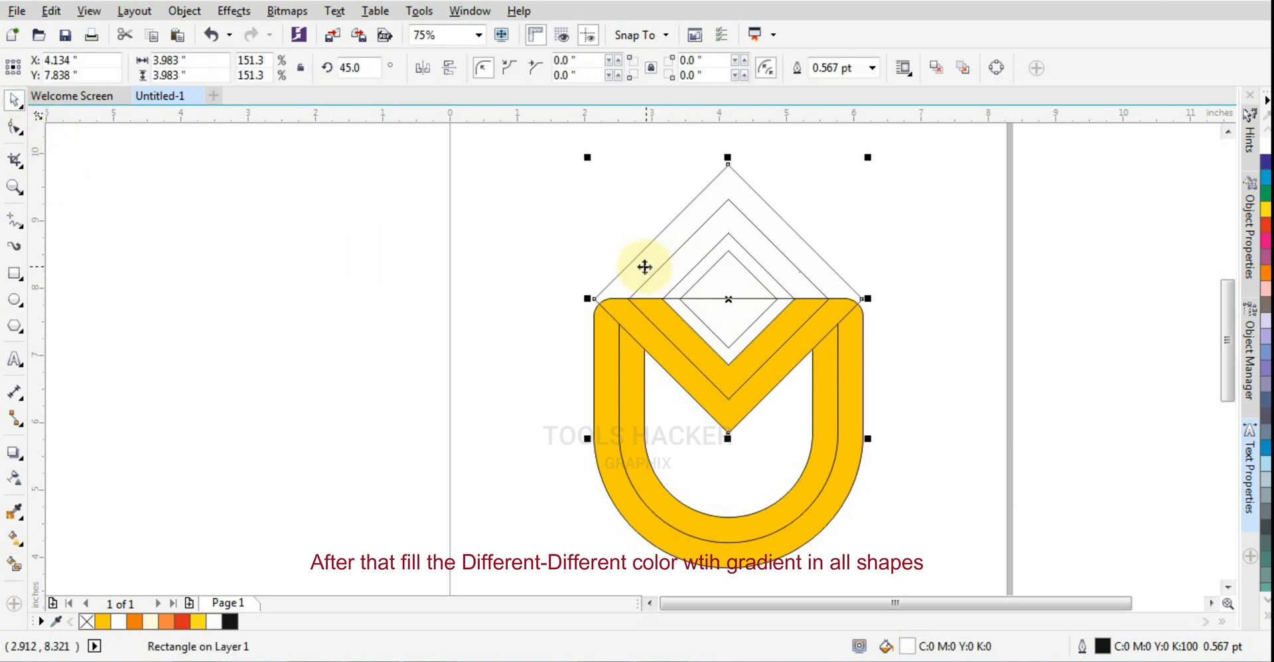
{"action": "left_click", "coordinate": [683, 296]}
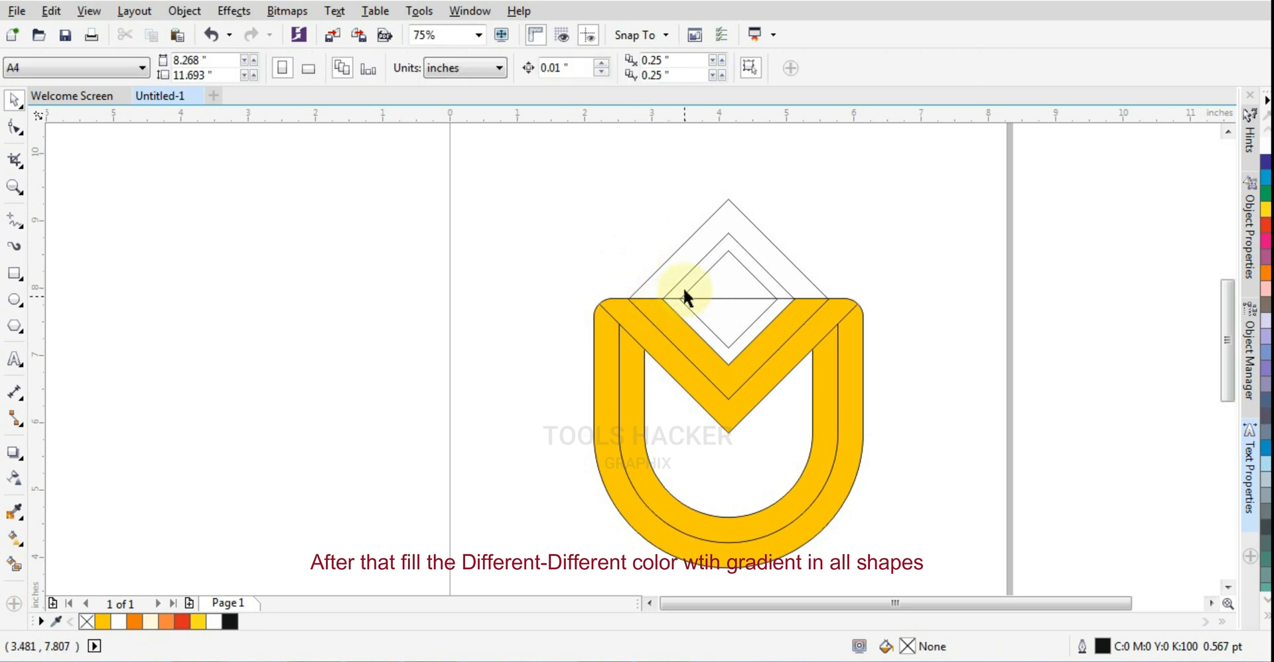
{"action": "left_click", "coordinate": [667, 263]}
{"action": "key", "text": "Delete"}
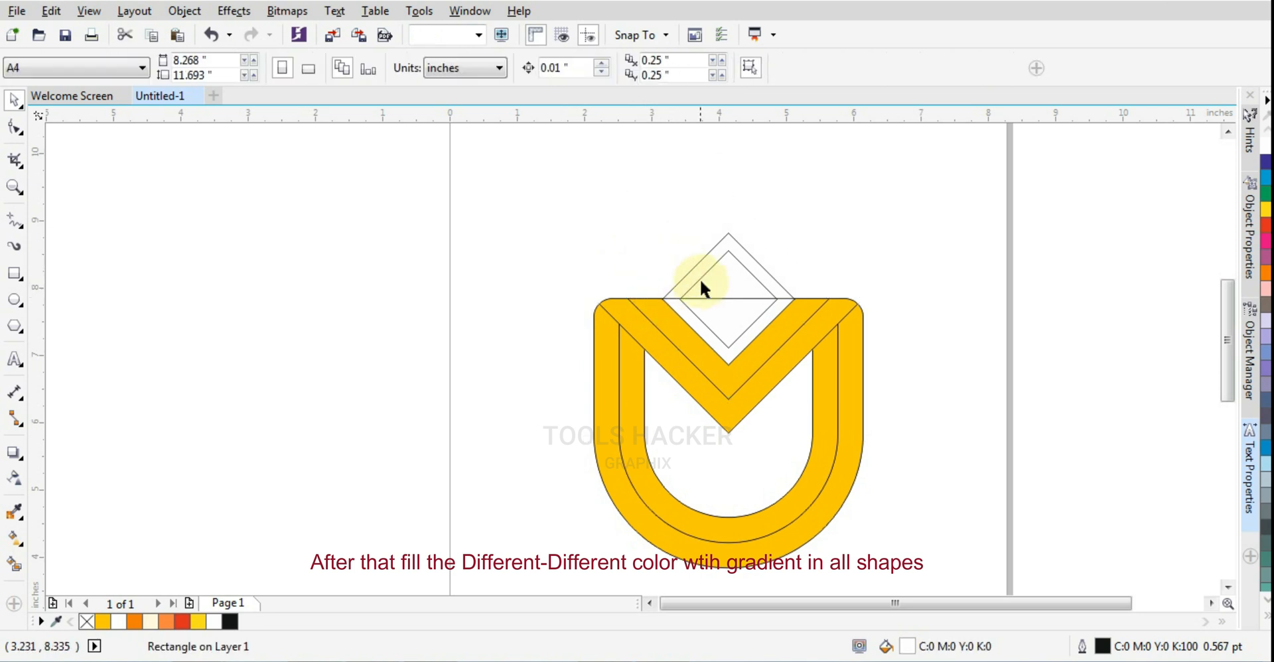
{"action": "left_click", "coordinate": [690, 272]}
{"action": "key", "text": "Delete"}
Delete the remaining construction outlines, including the outer U shape, keeping only the filled bands and the smallest diamond.
{"action": "left_click", "coordinate": [762, 323]}
{"action": "key", "text": "Delete"}
{"action": "left_click", "coordinate": [735, 349]}
{"action": "key", "text": "Delete"}
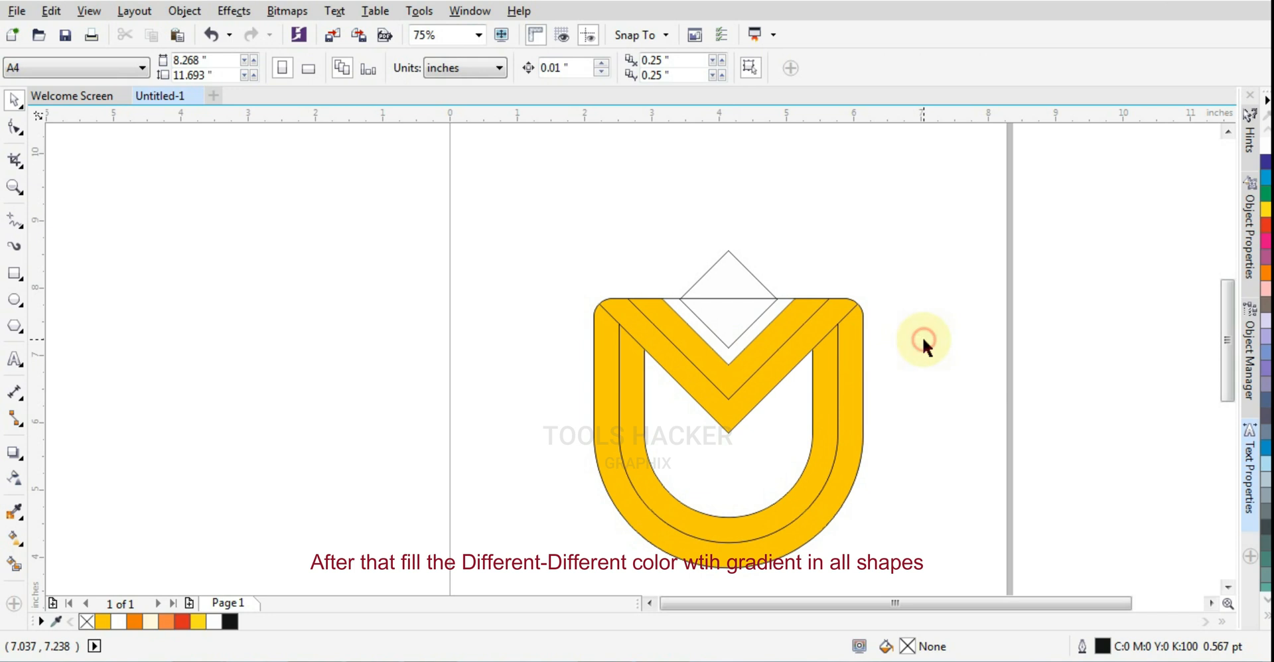
{"action": "left_click", "coordinate": [745, 299]}
{"action": "left_click", "coordinate": [771, 312]}
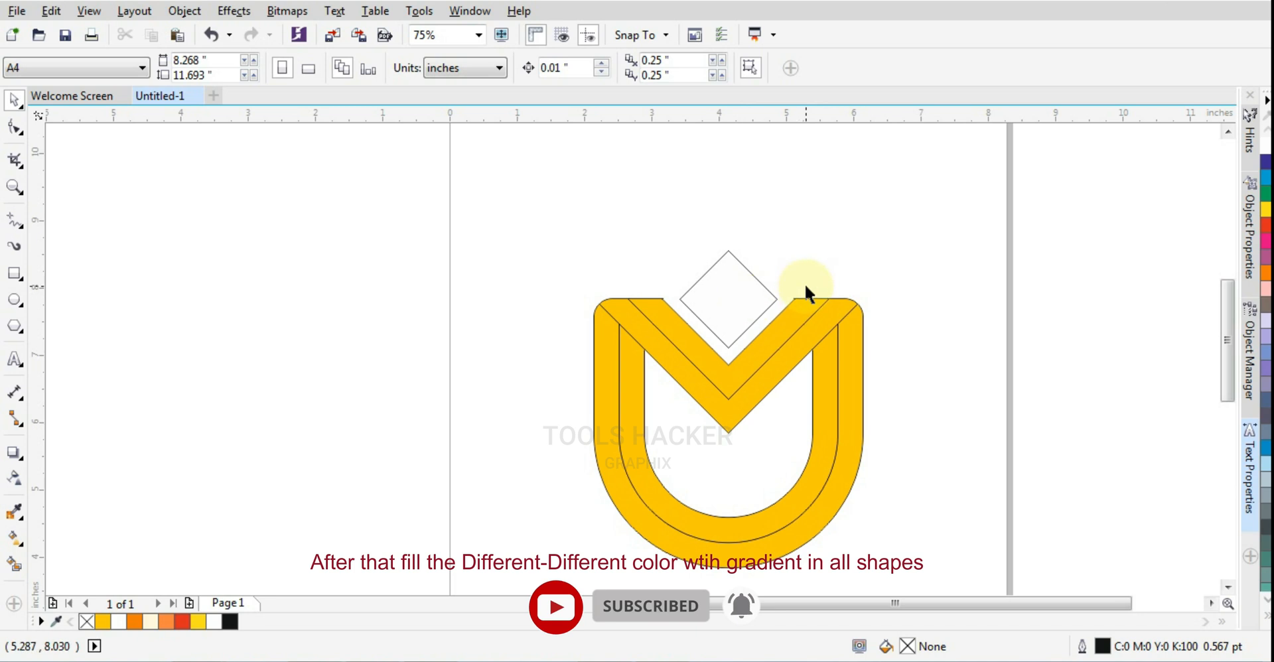
Recolor the outer U band orange, C0 M60 Y100 K0.
{"action": "left_click", "coordinate": [857, 373]}
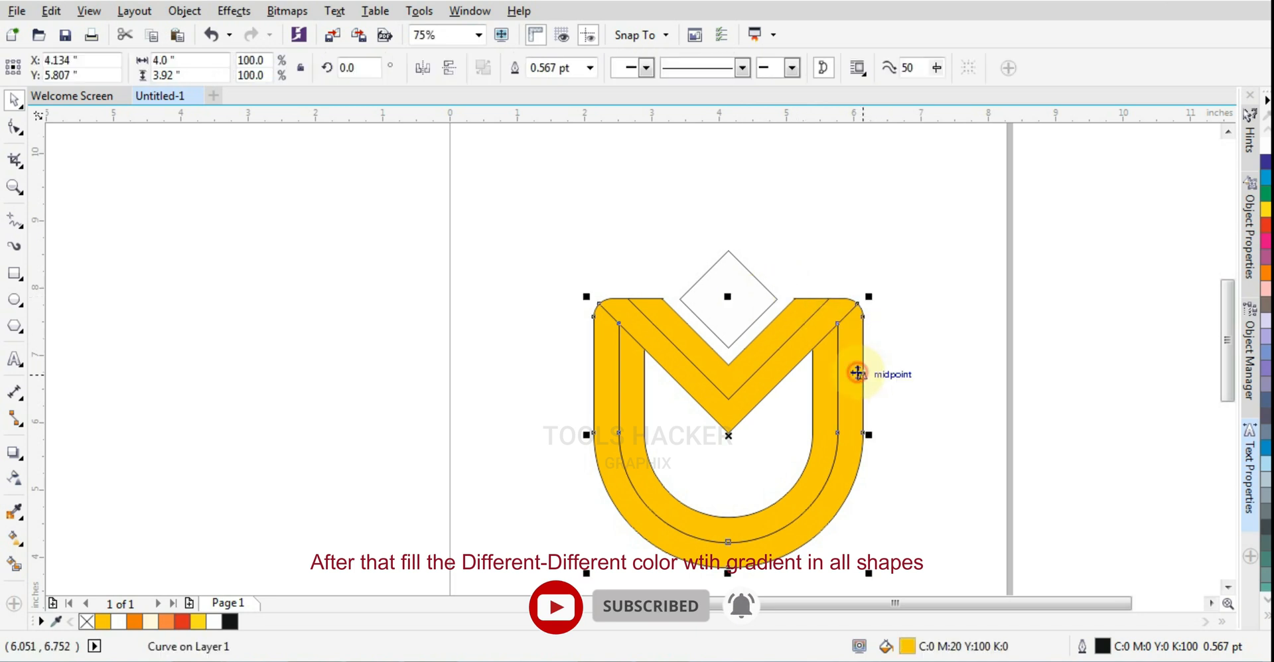
{"action": "left_click", "coordinate": [1267, 282]}
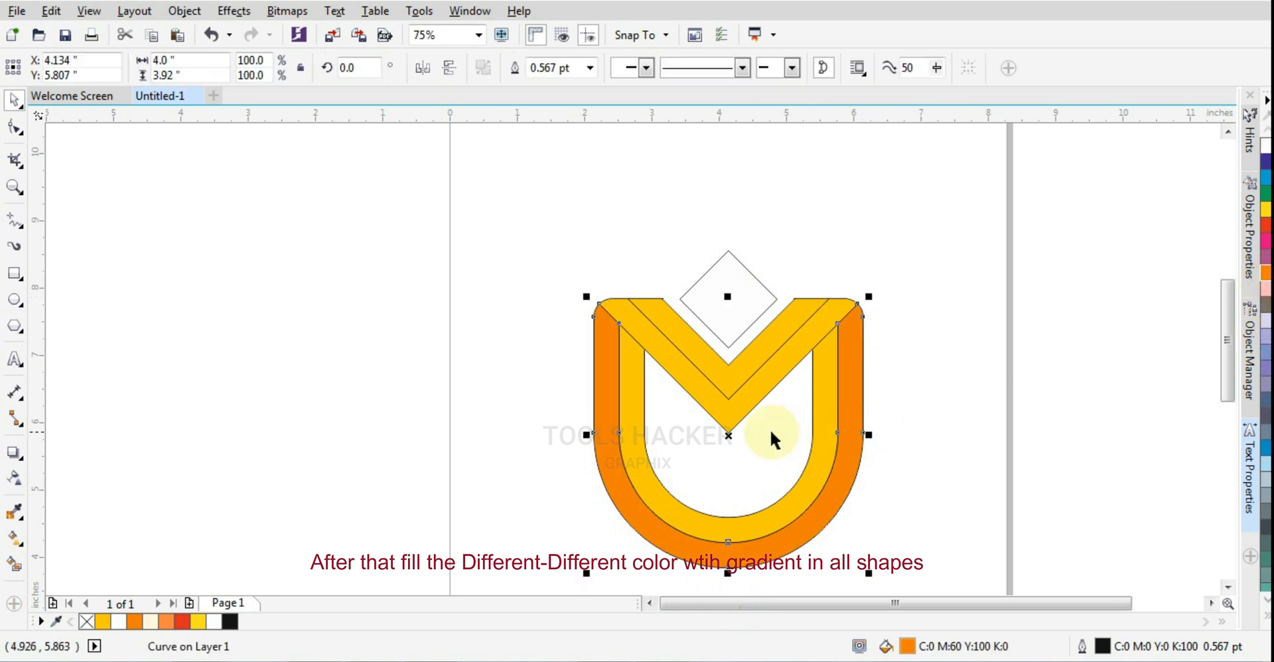
{"action": "left_click", "coordinate": [15, 566]}
{"action": "left_click_drag", "start_coordinate": [731, 324], "coordinate": [734, 474]}
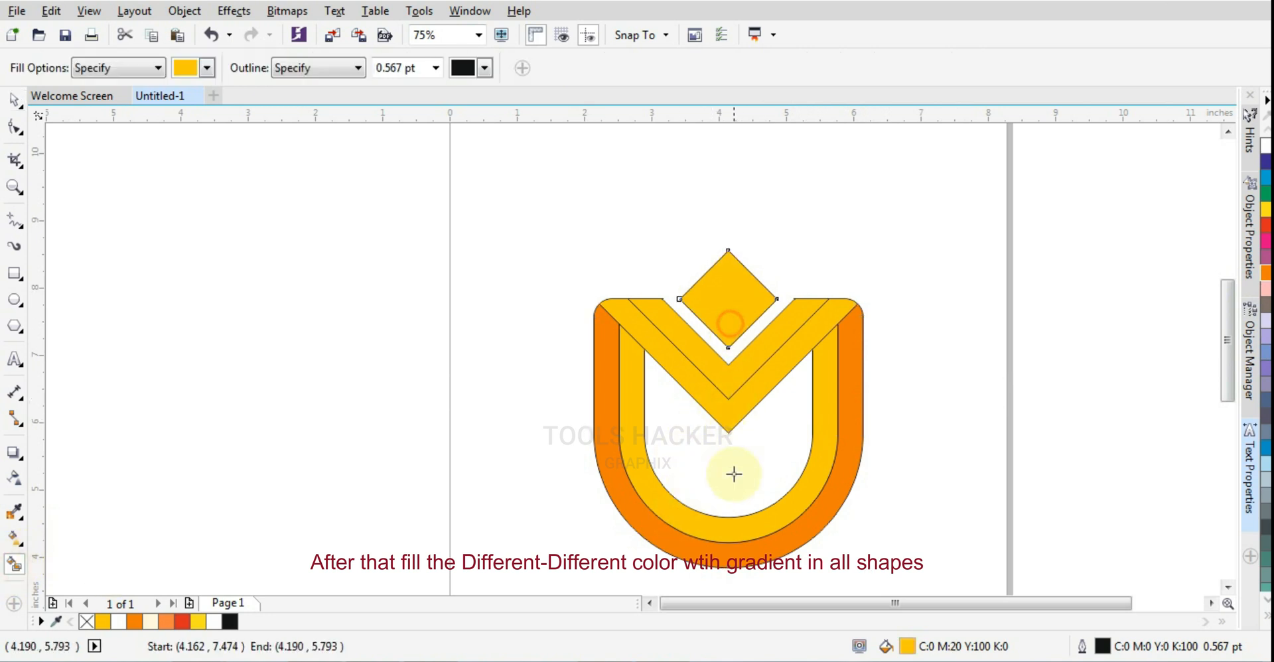
{"action": "key", "text": "ctrl+z"}
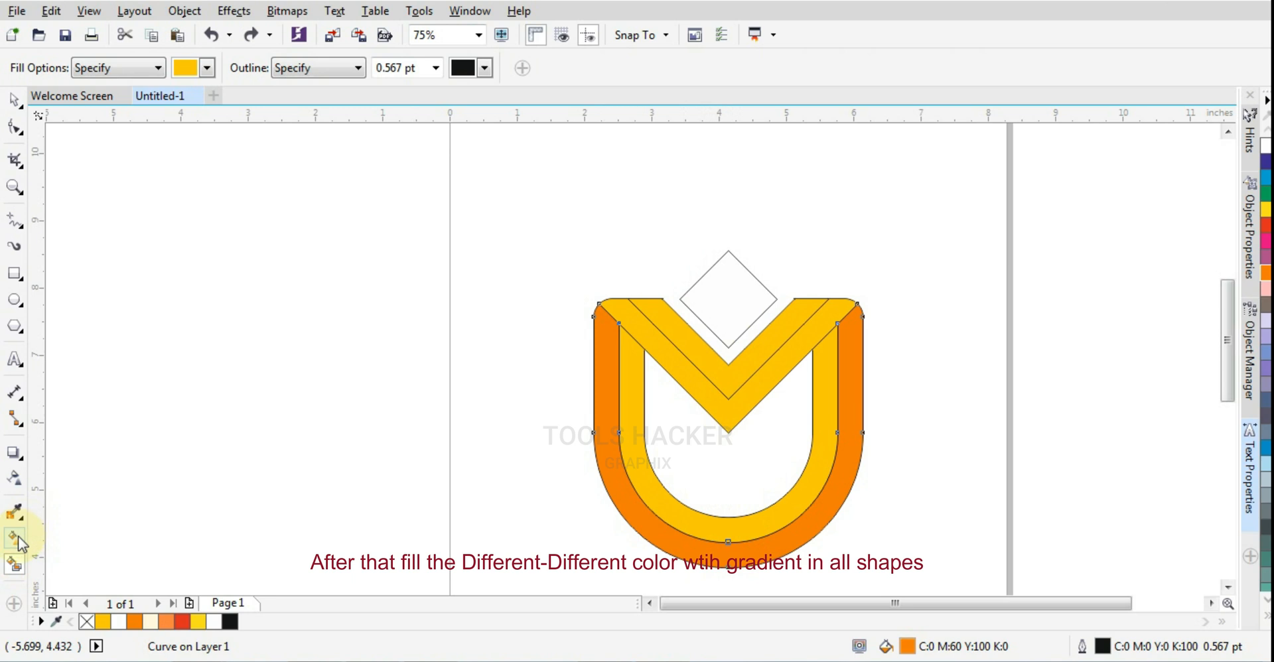
Apply a vertical orange-to-white linear gradient to the outer U band, with its midpoint shifted toward the white end.
{"action": "left_click", "coordinate": [16, 539]}
{"action": "left_click_drag", "start_coordinate": [733, 311], "coordinate": [730, 567]}
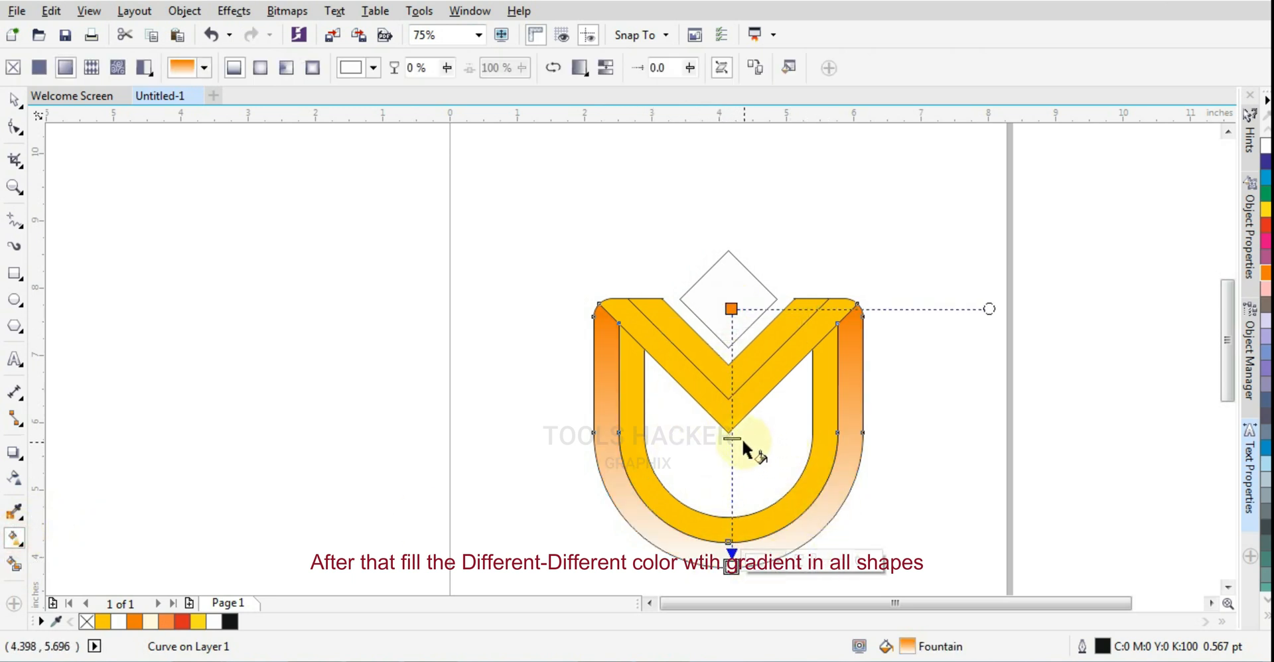
{"action": "left_click_drag", "start_coordinate": [737, 440], "coordinate": [734, 492]}
Set the outer U gradient's start color to 80 magenta and shift its midpoint further down toward the white end.
{"action": "left_click", "coordinate": [731, 308]}
{"action": "left_click", "coordinate": [779, 299]}
{"action": "left_click", "coordinate": [927, 425]}
{"action": "type", "text": "80"}
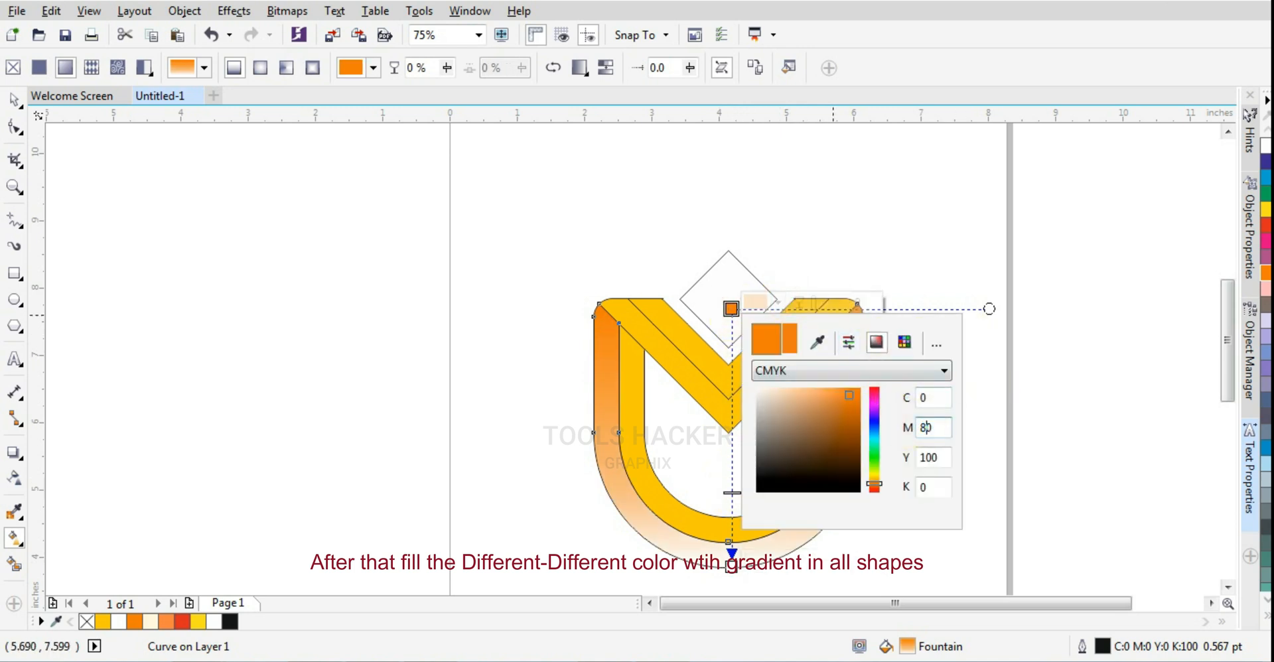
{"action": "key", "text": "Tab"}
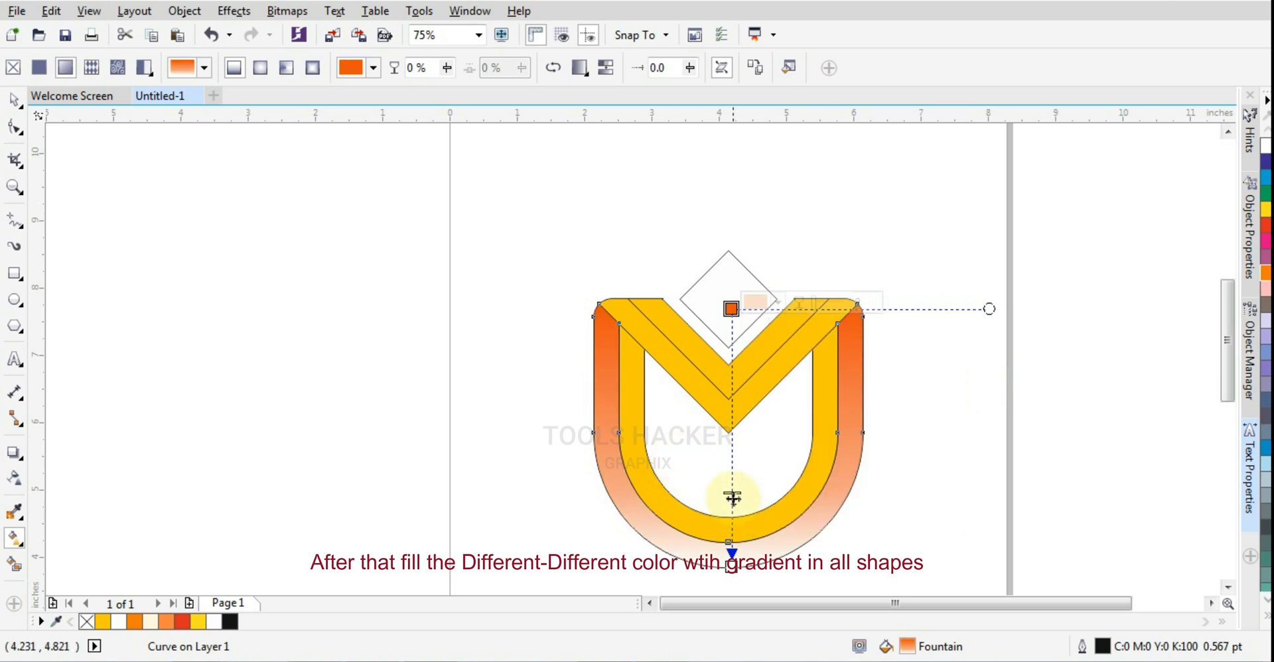
{"action": "left_click_drag", "start_coordinate": [733, 494], "coordinate": [733, 518]}
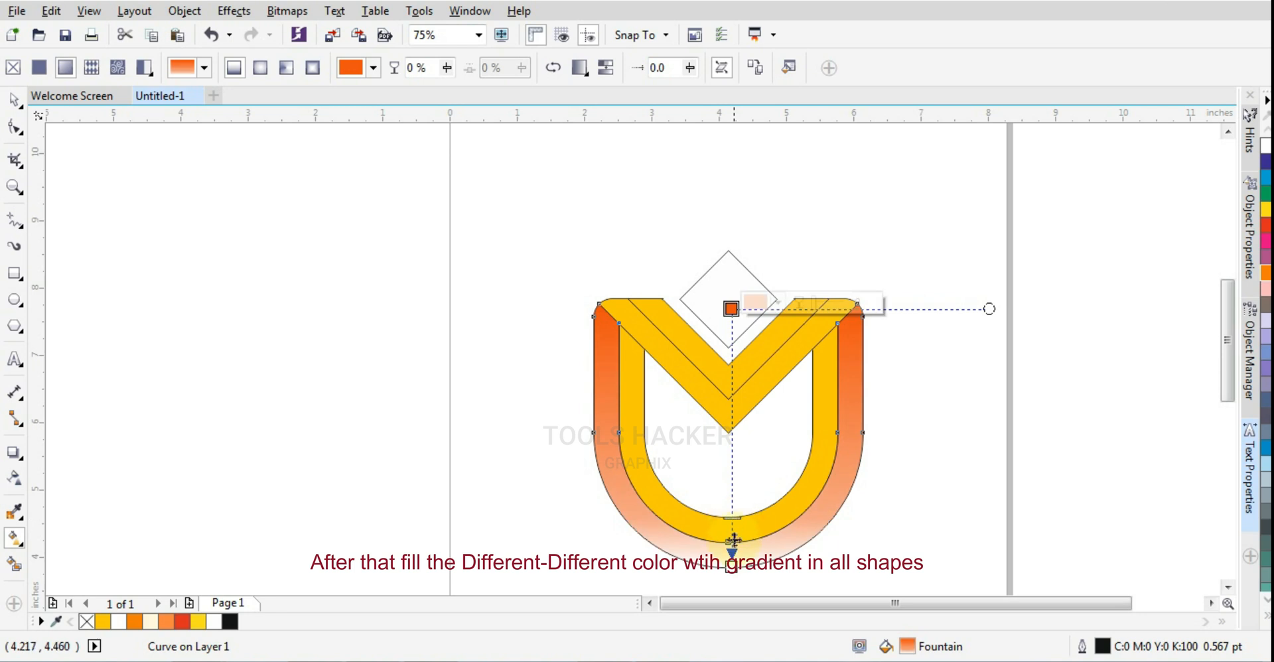
Try yellow as the end color of the outer U band's gradient and set it back to white.
{"action": "left_click", "coordinate": [731, 568]}
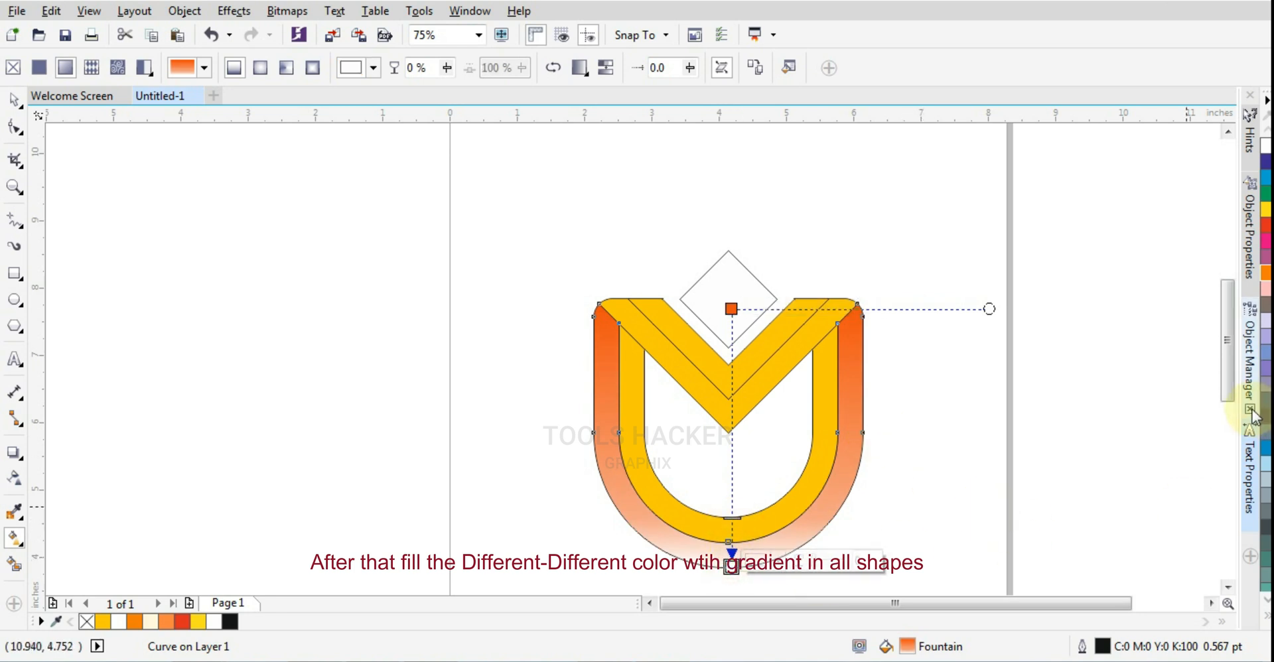
{"action": "left_click", "coordinate": [1265, 617]}
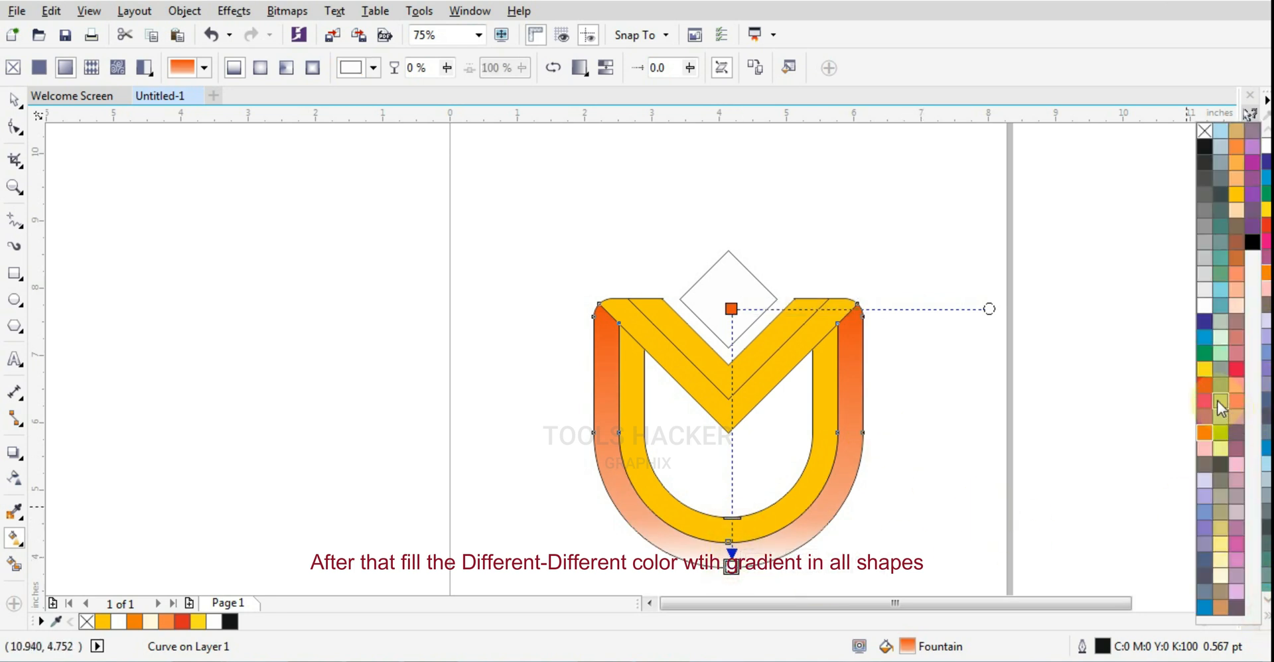
{"action": "left_click", "coordinate": [1237, 196]}
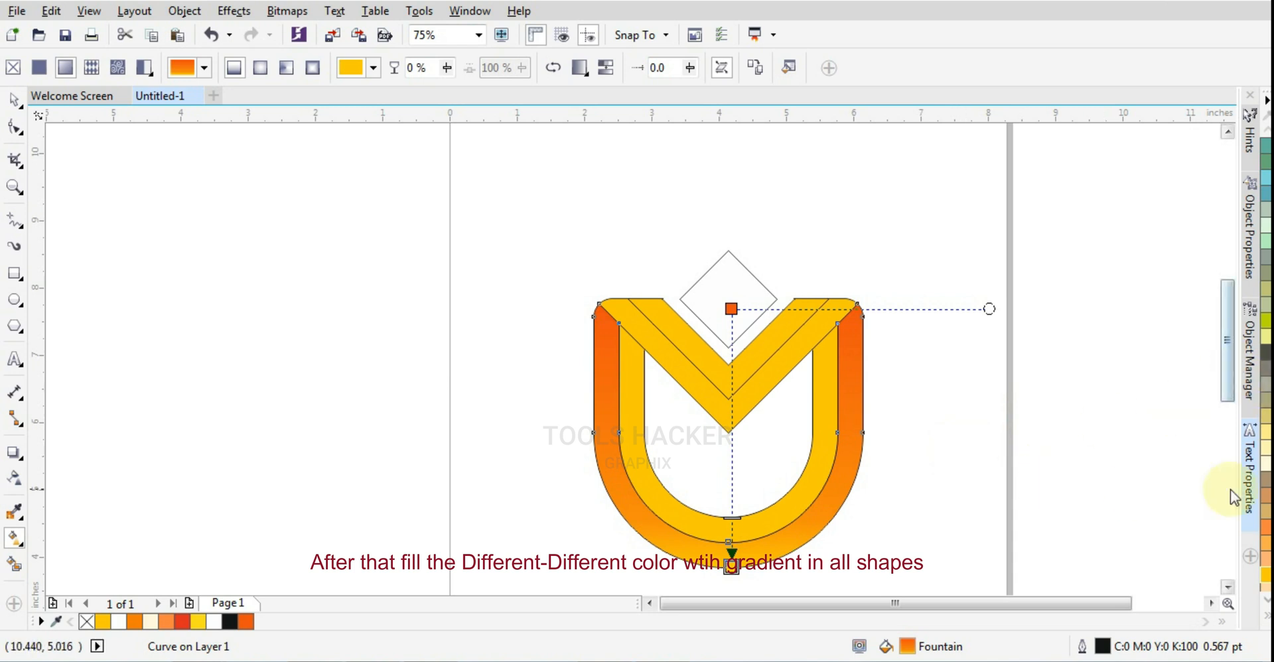
{"action": "left_click", "coordinate": [1266, 621]}
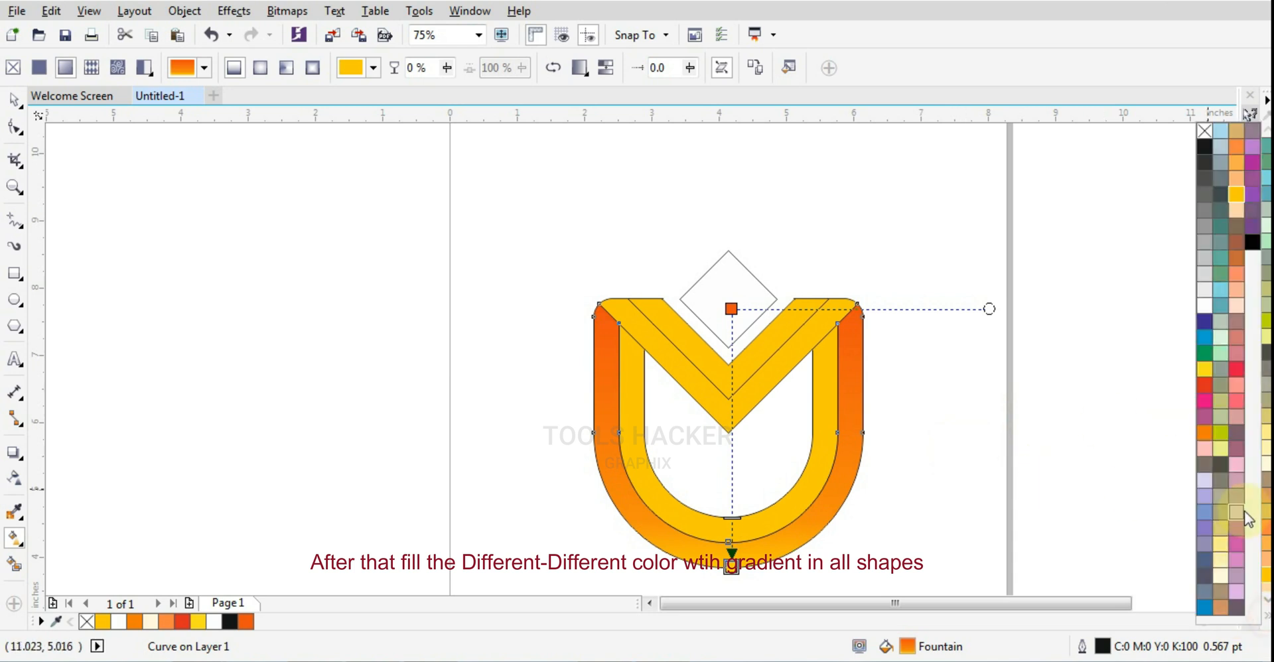
{"action": "left_click", "coordinate": [1207, 316]}
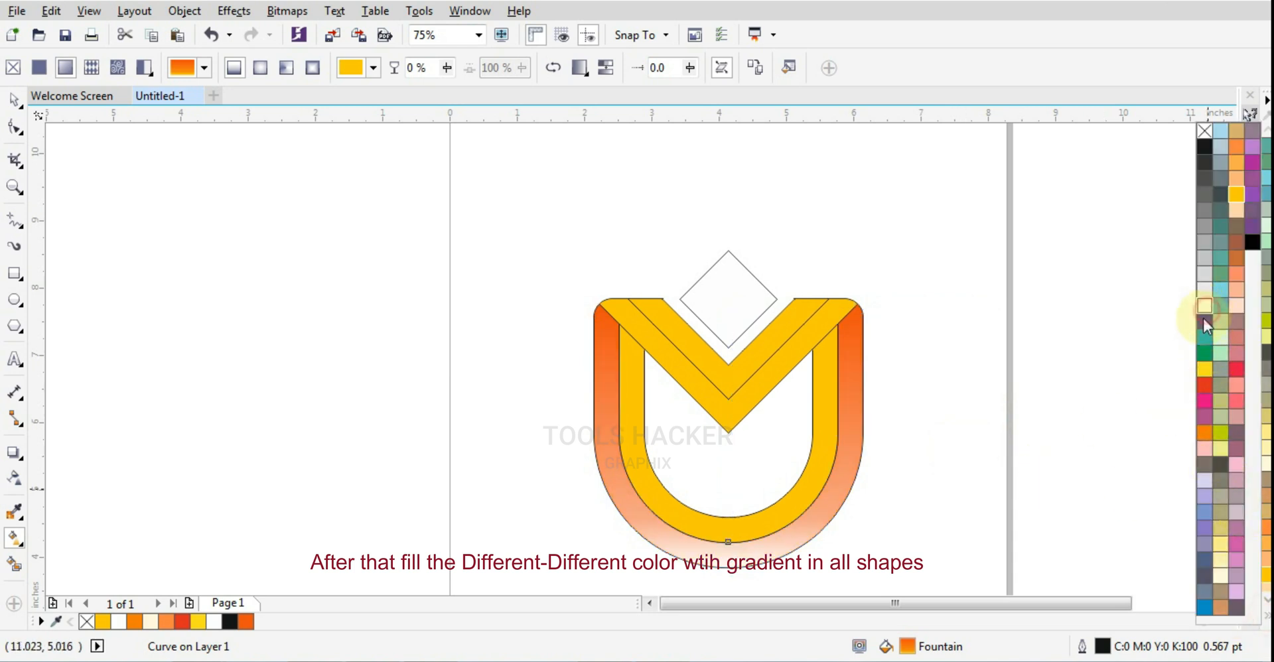
{"action": "left_click", "coordinate": [1090, 432]}
Apply a vertical linear gradient to the inner U band, from orange at its base up to white.
{"action": "left_click", "coordinate": [811, 503]}
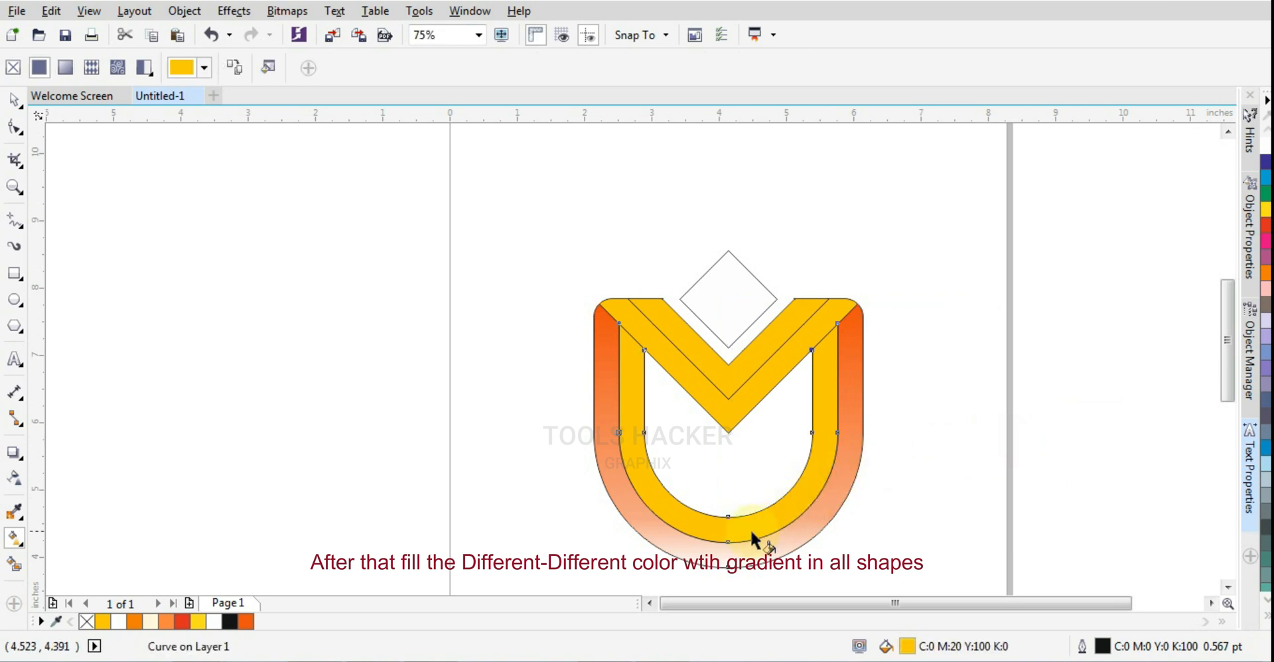
{"action": "left_click_drag", "start_coordinate": [733, 542], "coordinate": [733, 373]}
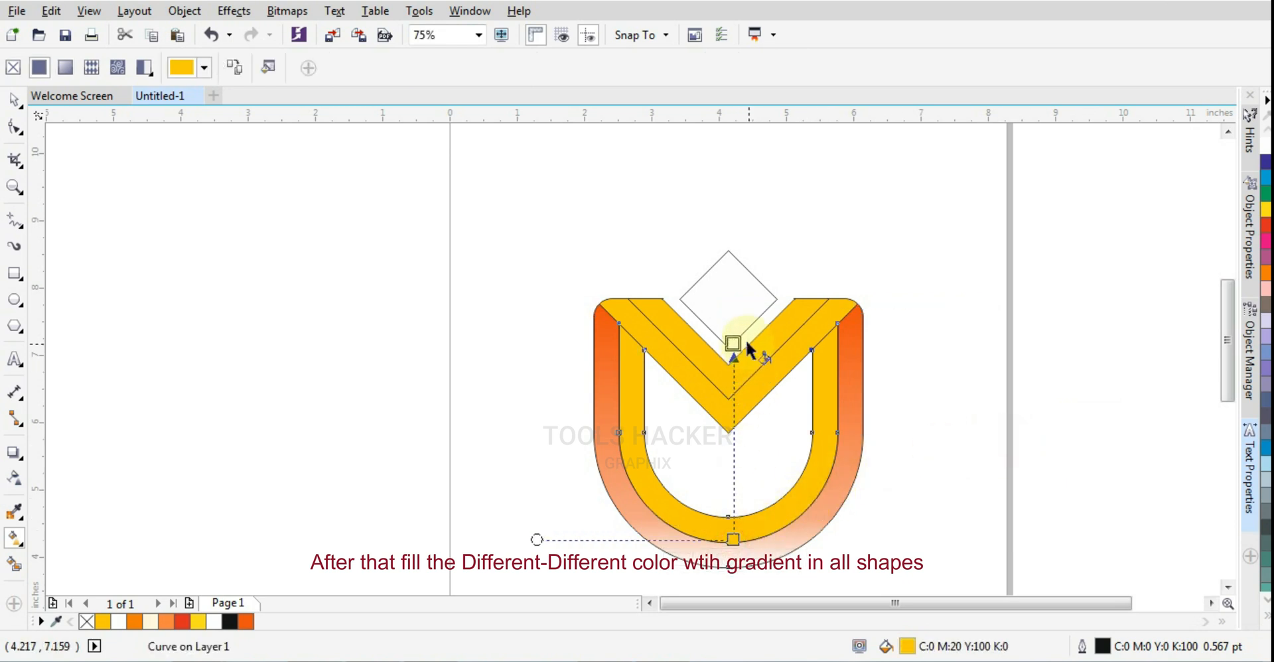
{"action": "left_click", "coordinate": [733, 539]}
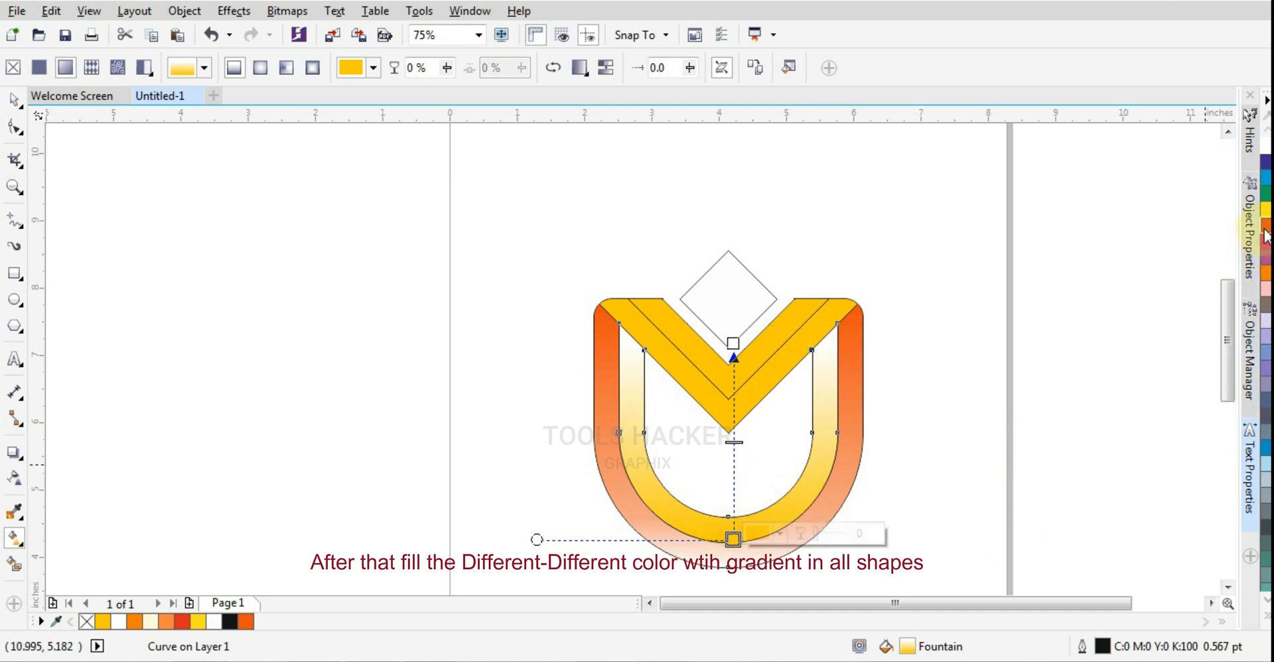
{"action": "left_click", "coordinate": [1268, 272]}
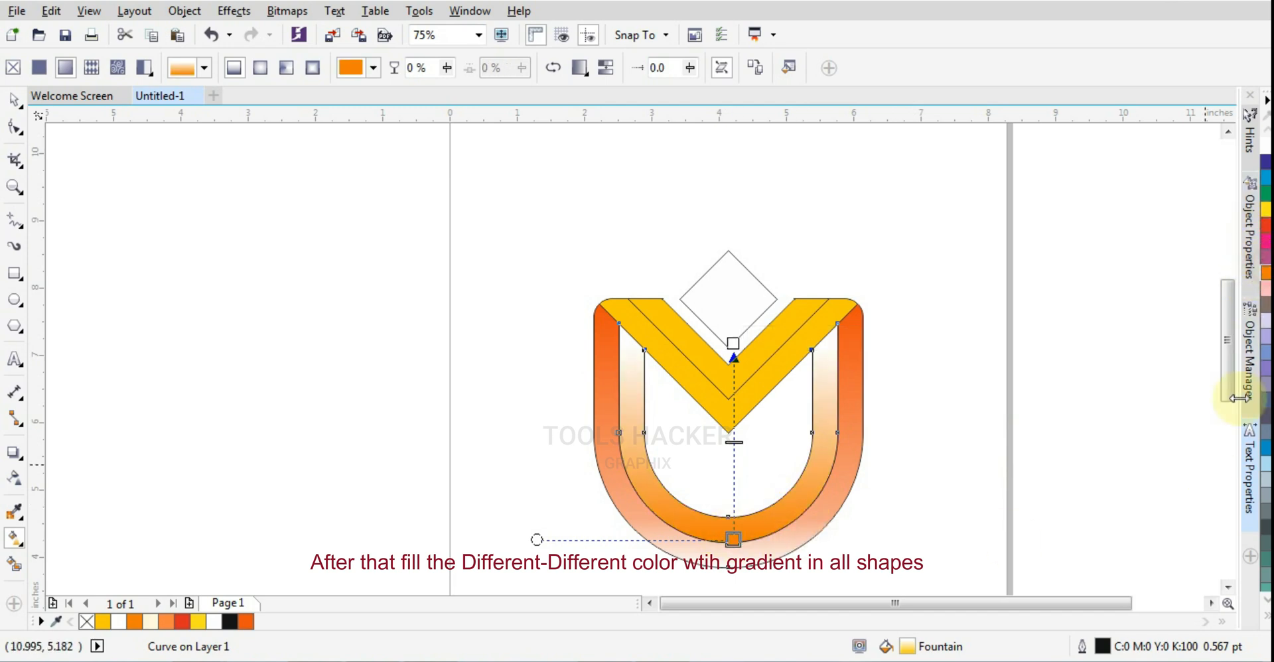
Set the magenta value of the inner U gradient's orange start color to 80.
{"action": "double_click", "coordinate": [913, 645]}
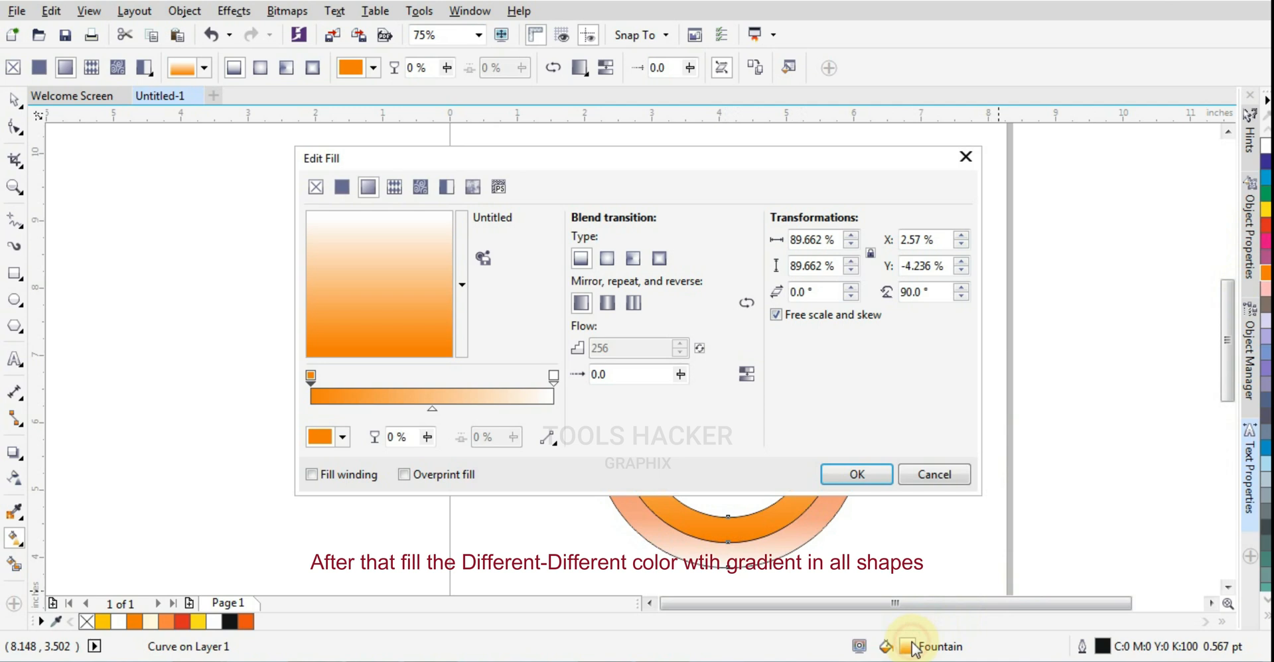
{"action": "left_click", "coordinate": [342, 437]}
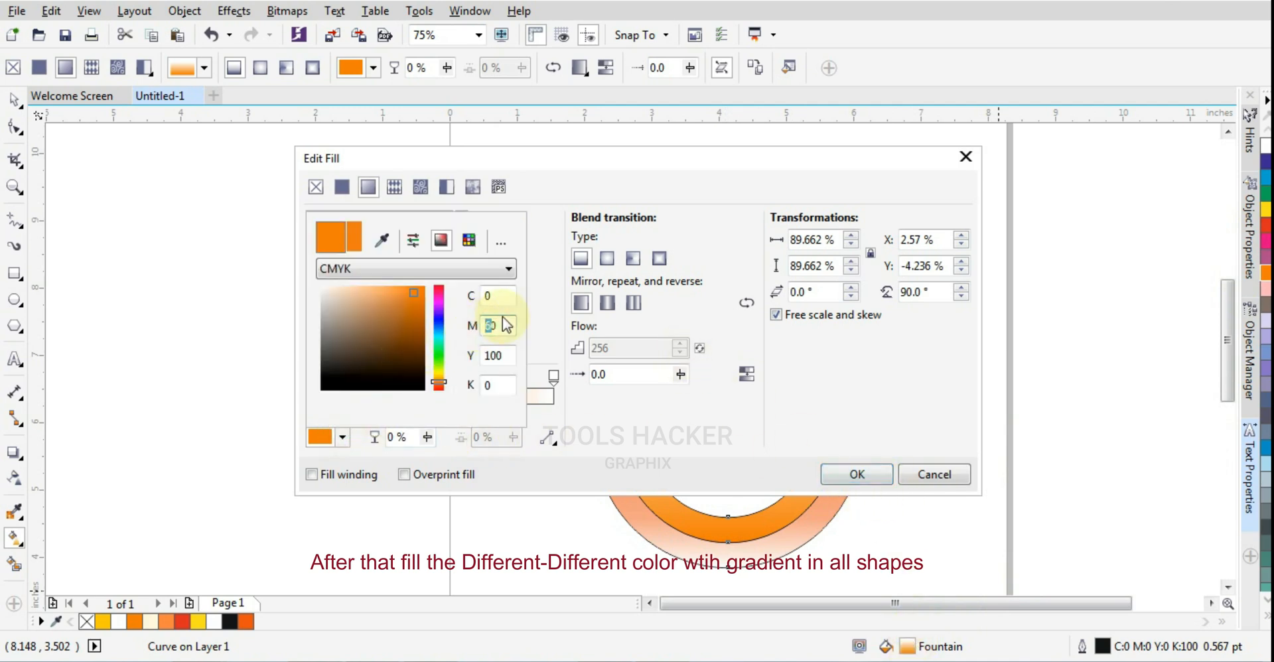
{"action": "type", "text": "80"}
{"action": "key", "text": "Tab"}
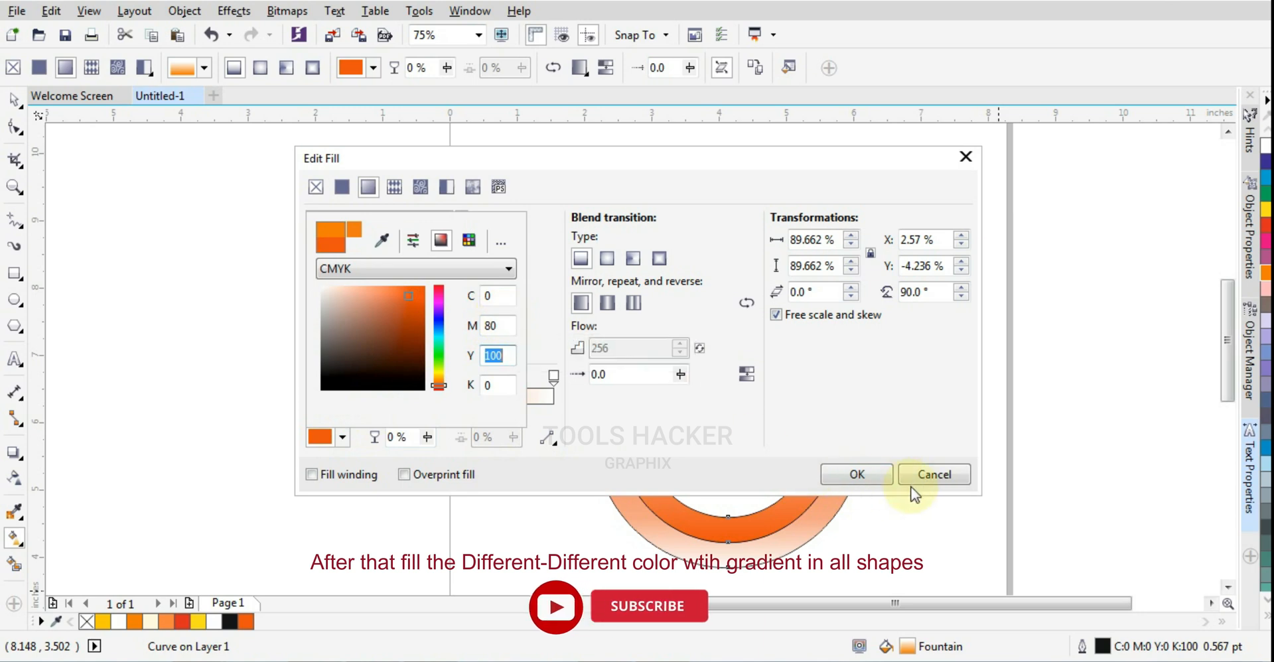
{"action": "left_click", "coordinate": [882, 478]}
{"action": "left_click", "coordinate": [883, 479]}
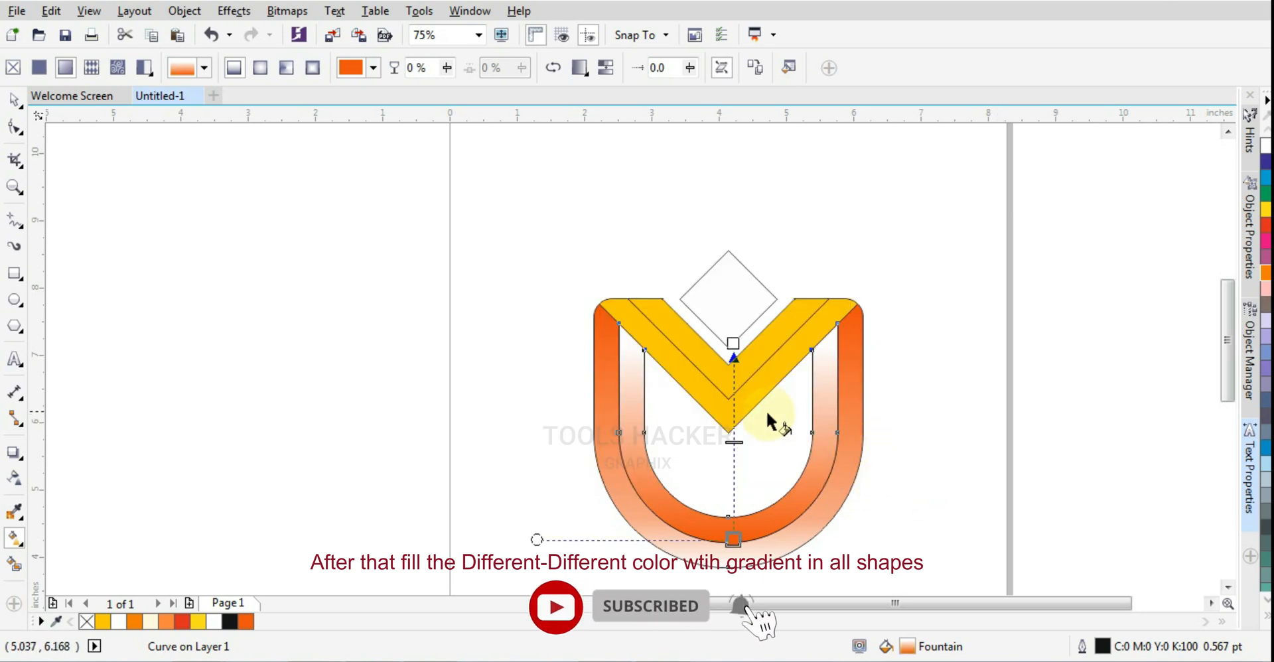
Extend the inner U band's gradient upward so its white end sits at the middle of the diamond.
{"action": "left_click_drag", "start_coordinate": [734, 343], "coordinate": [733, 301]}
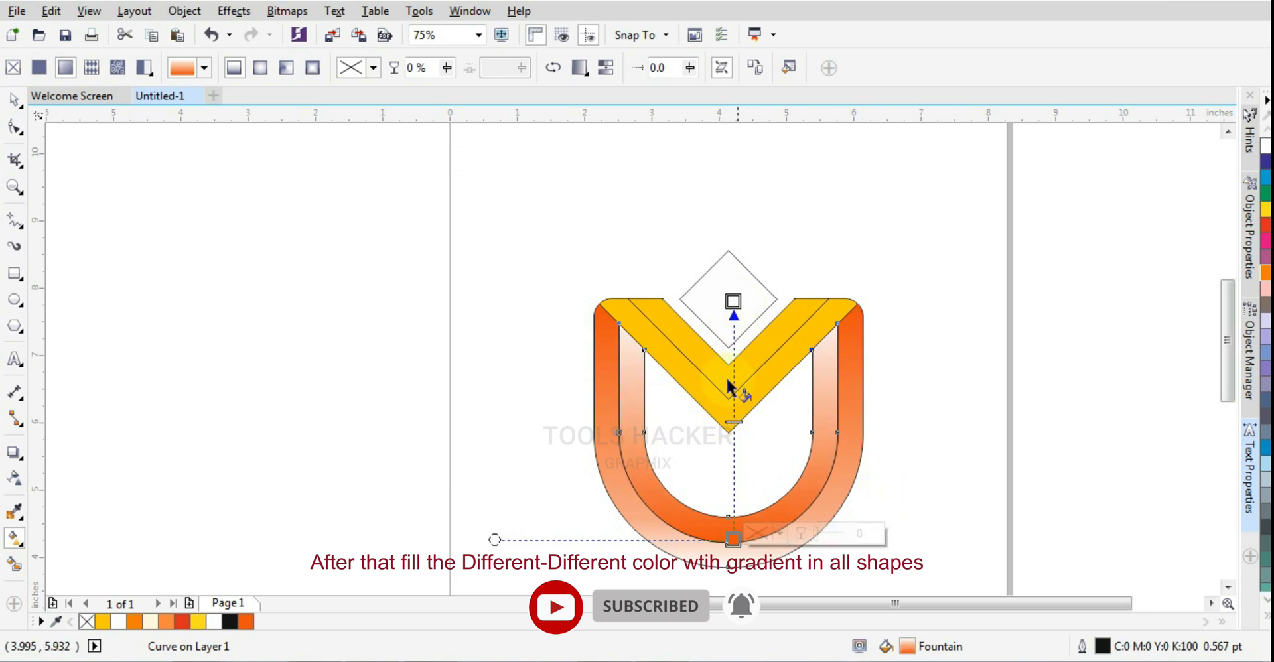
{"action": "left_click", "coordinate": [13, 101]}
{"action": "left_click", "coordinate": [242, 217]}
Fill the outer V band with Sky Blue and set the fill's magenta value to 60.
{"action": "left_click", "coordinate": [677, 364]}
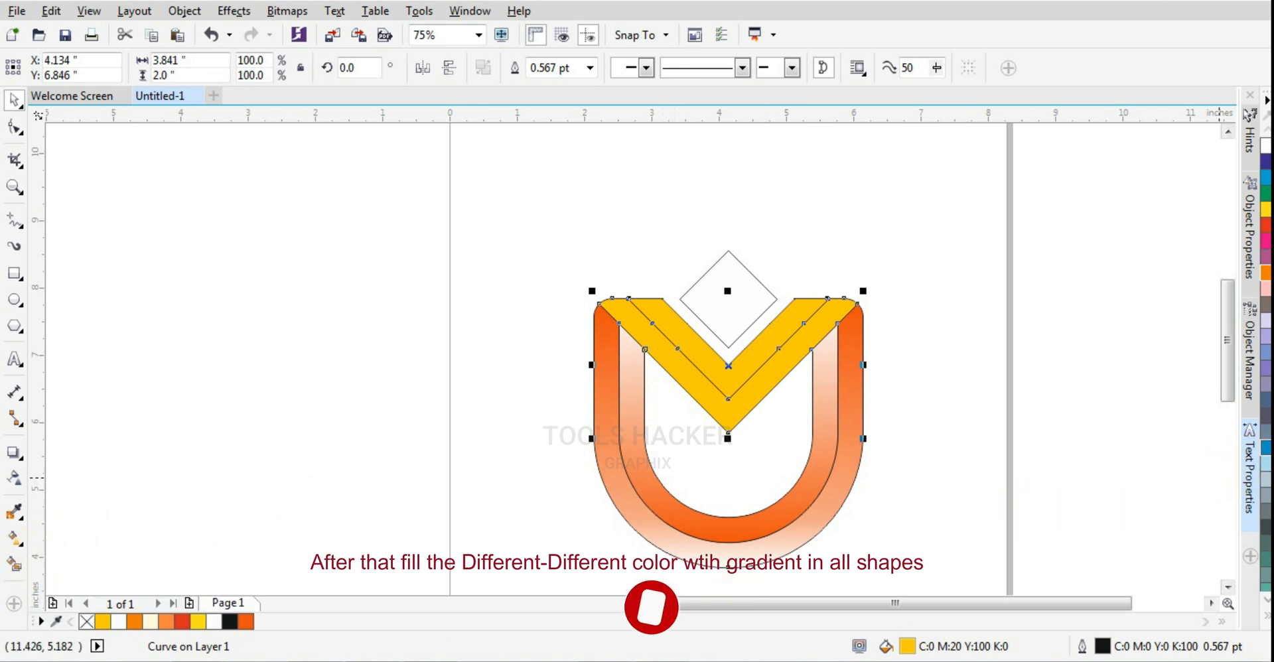
{"action": "left_click", "coordinate": [1267, 448]}
{"action": "left_click", "coordinate": [941, 369]}
{"action": "left_click", "coordinate": [788, 366]}
{"action": "double_click", "coordinate": [905, 645]}
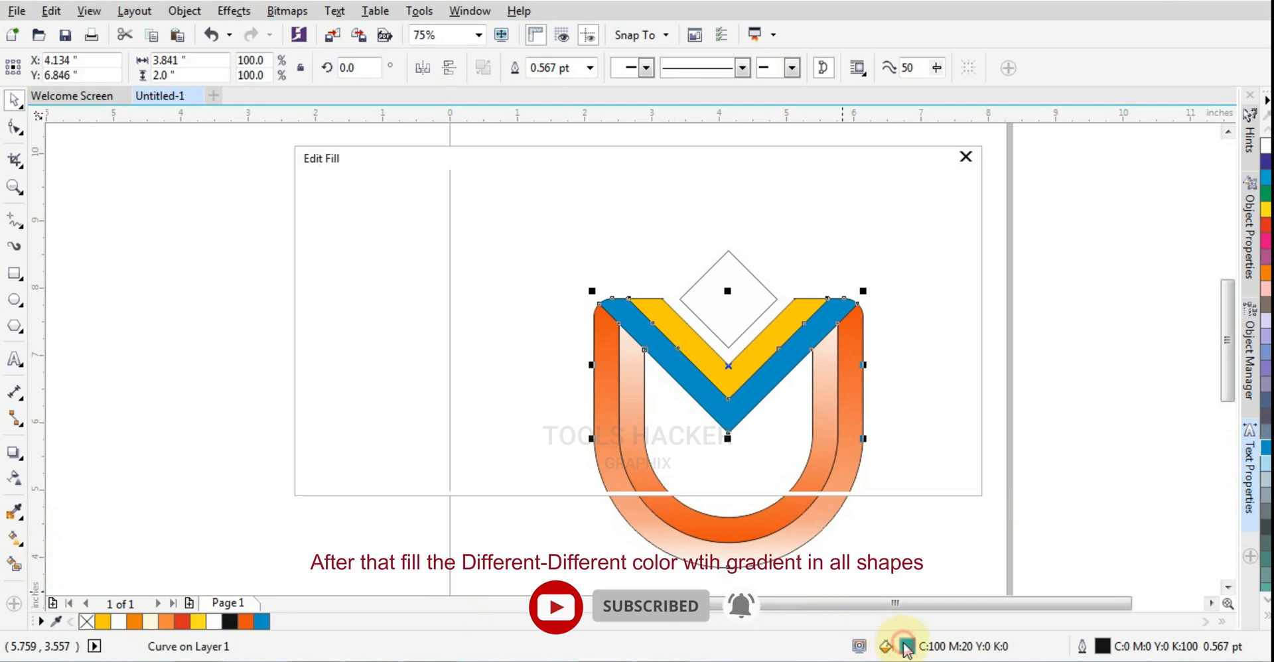
{"action": "double_click", "coordinate": [829, 293]}
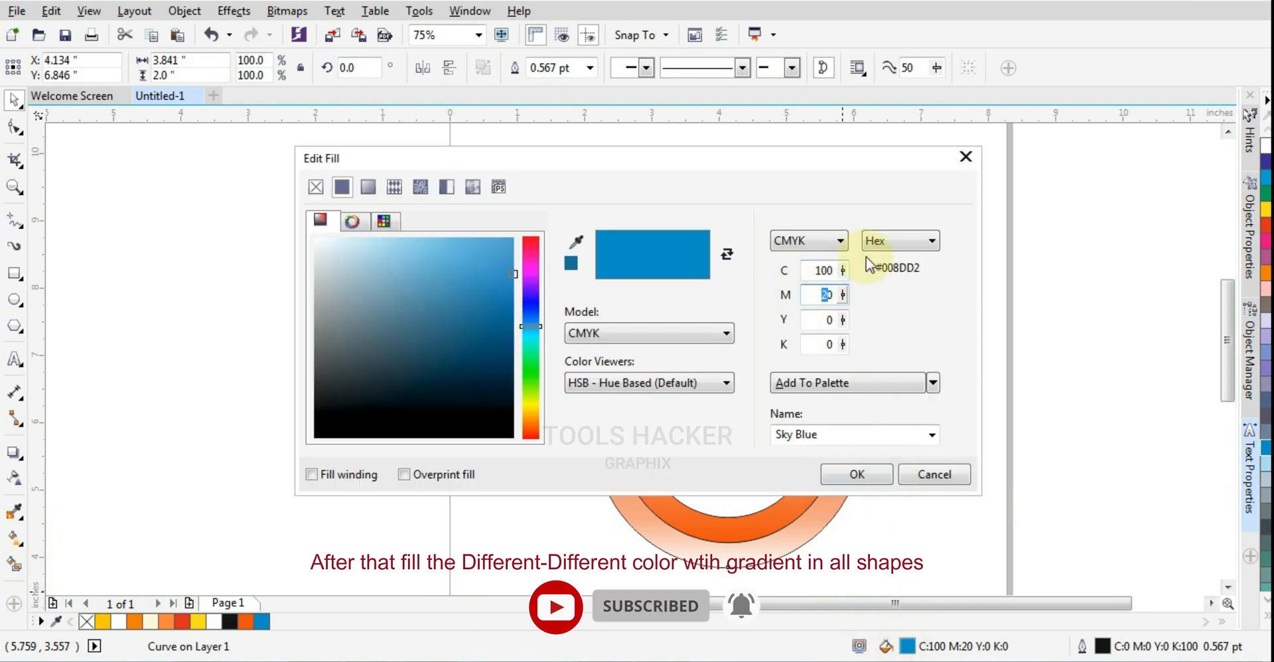
{"action": "type", "text": "60"}
{"action": "key", "text": "Tab"}
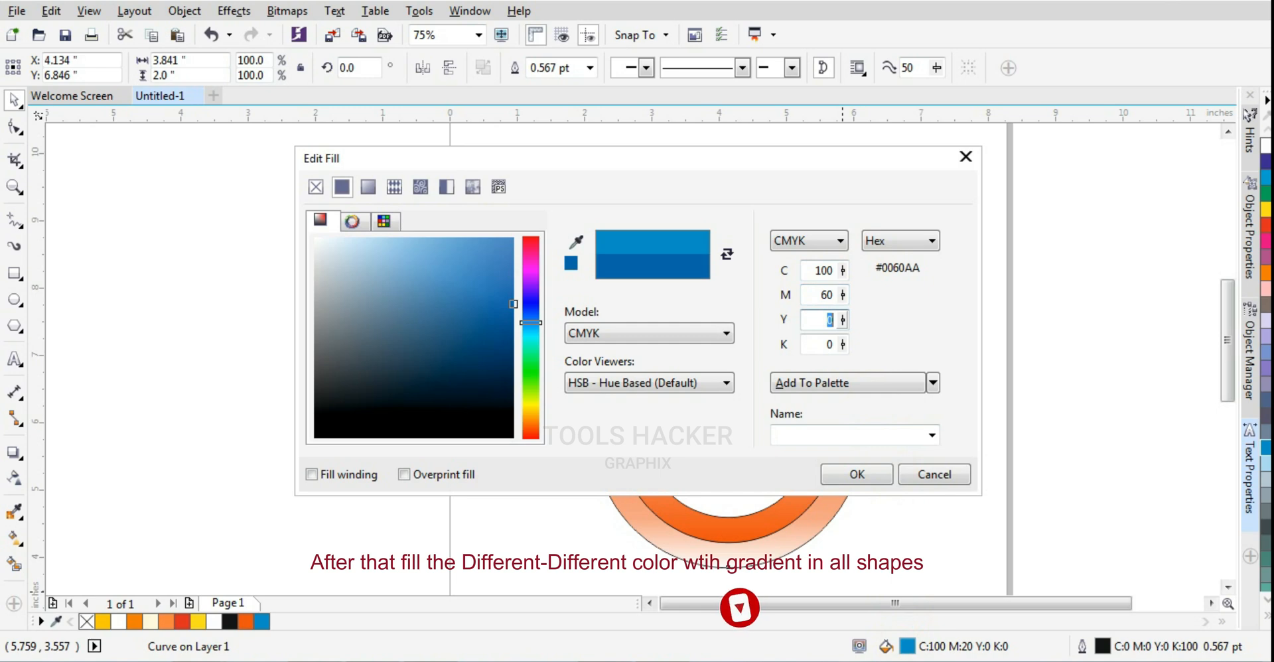
{"action": "key", "text": "Return"}
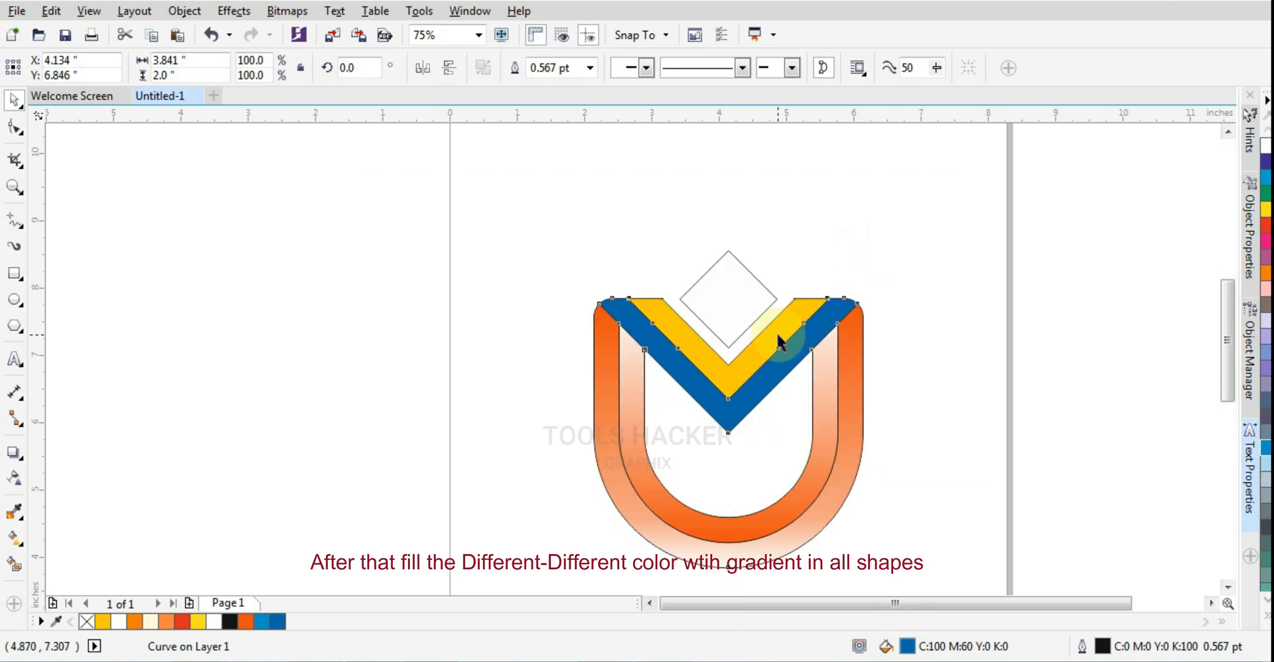
Apply a vertical linear gradient to the outer V band, from dark blue at its tip up to 100 cyan.
{"action": "left_click", "coordinate": [14, 541]}
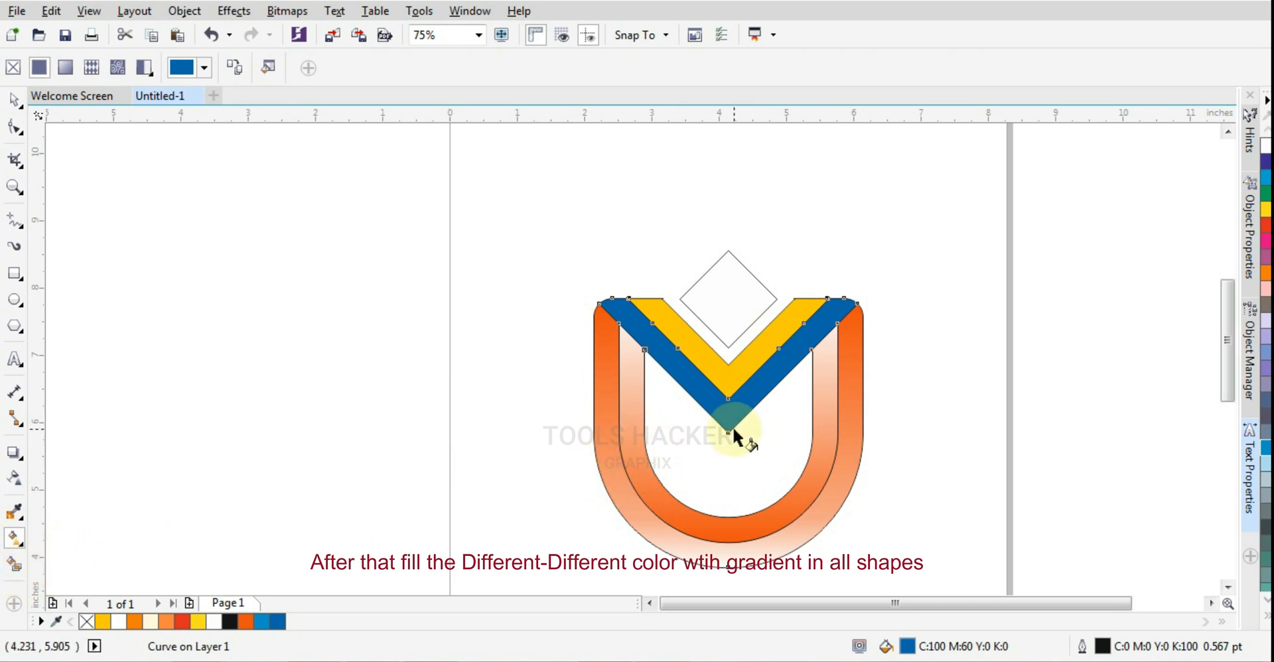
{"action": "left_click_drag", "start_coordinate": [730, 433], "coordinate": [728, 294]}
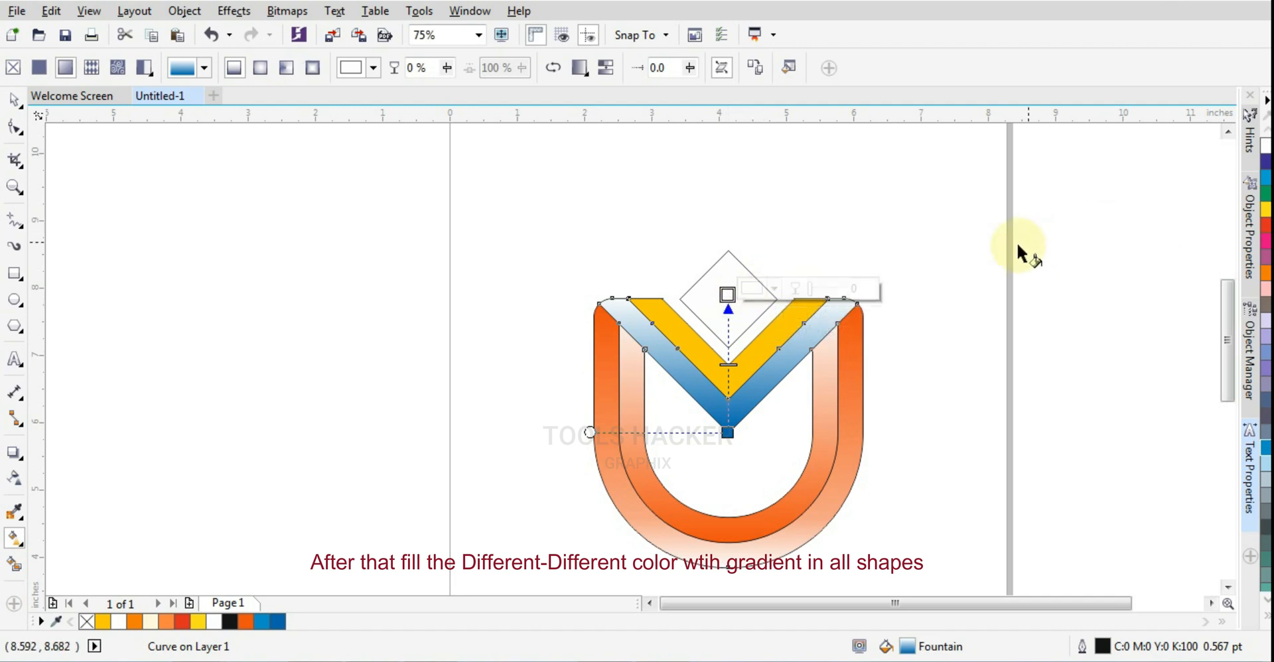
{"action": "left_click", "coordinate": [773, 290]}
{"action": "left_click", "coordinate": [810, 332]}
{"action": "left_click", "coordinate": [1266, 178]}
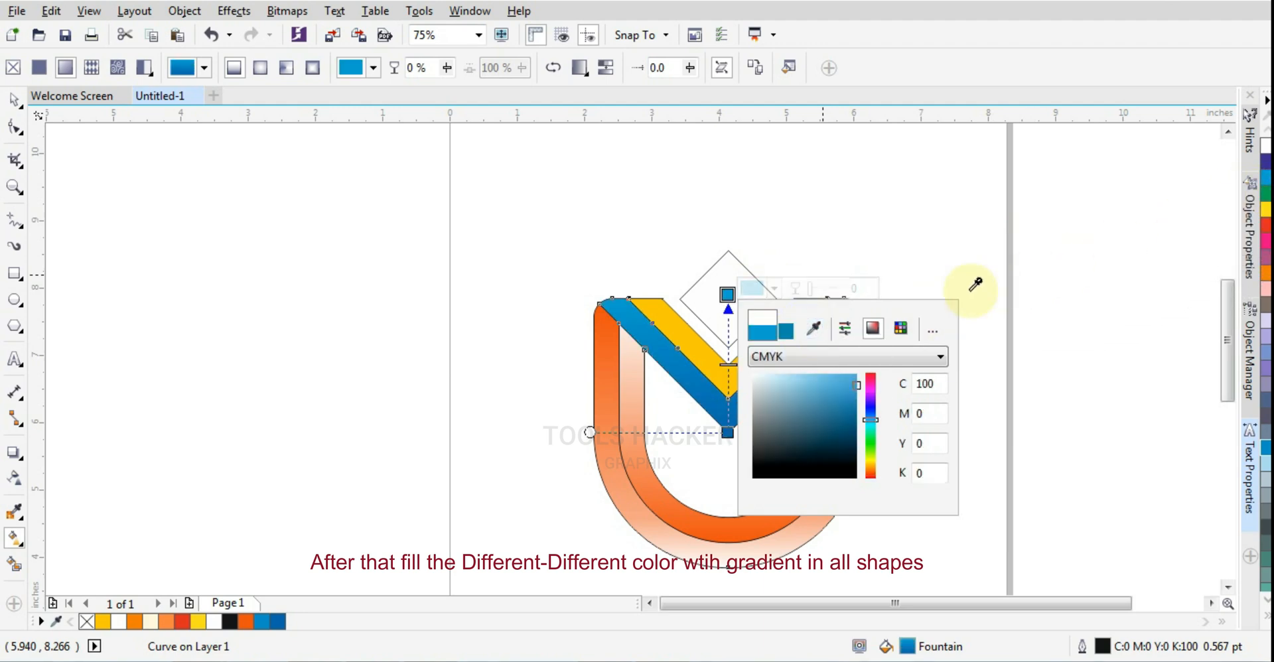
{"action": "left_click", "coordinate": [930, 266]}
{"action": "left_click", "coordinate": [12, 98]}
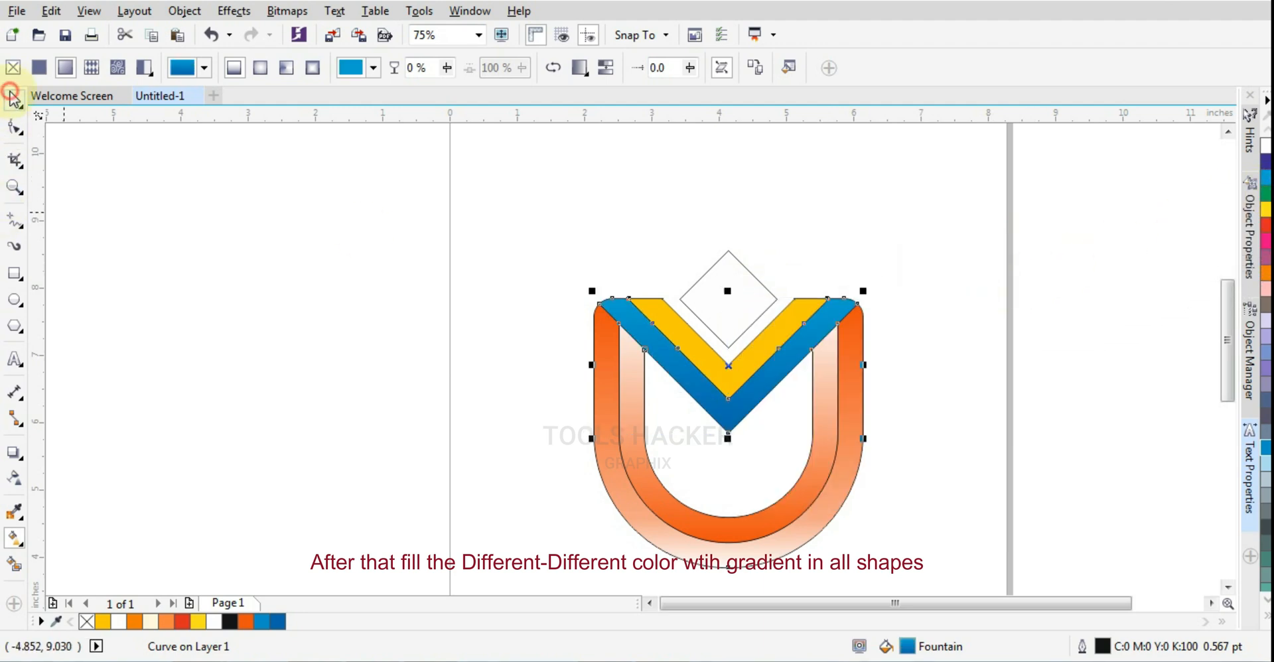
Copy the outer V band's gradient to the inner V band, try reversing the outer gradient, and undo both changes.
{"action": "left_click", "coordinate": [745, 392]}
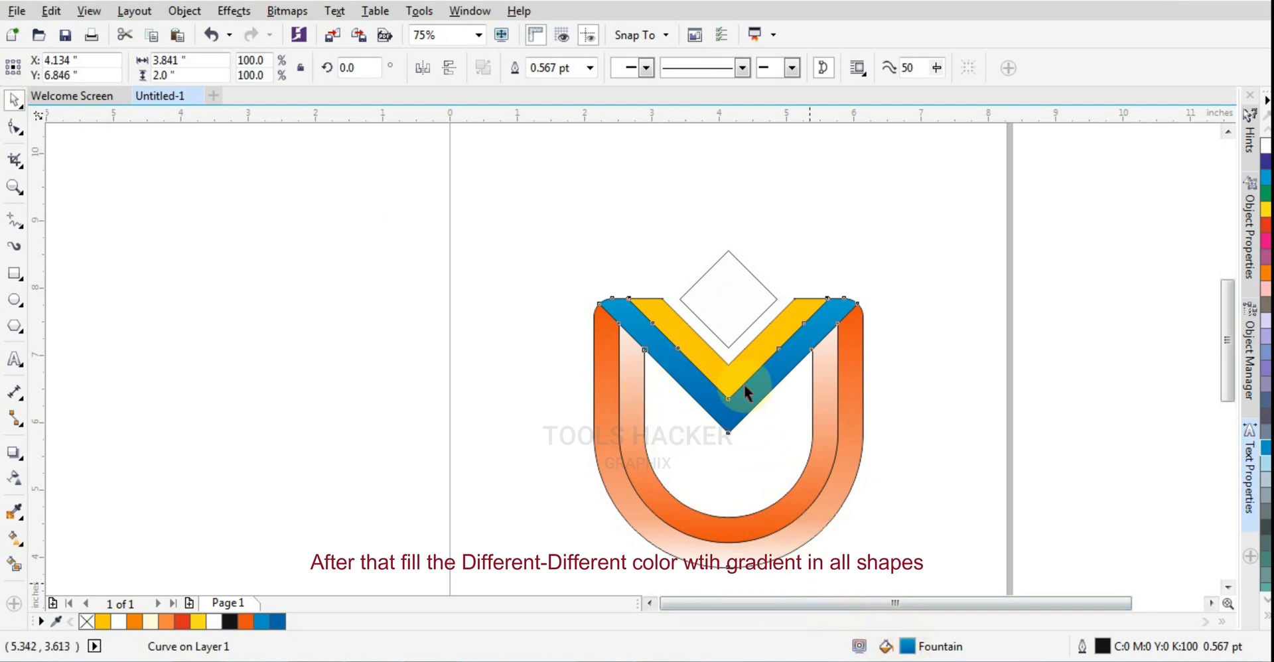
{"action": "left_click", "coordinate": [733, 375]}
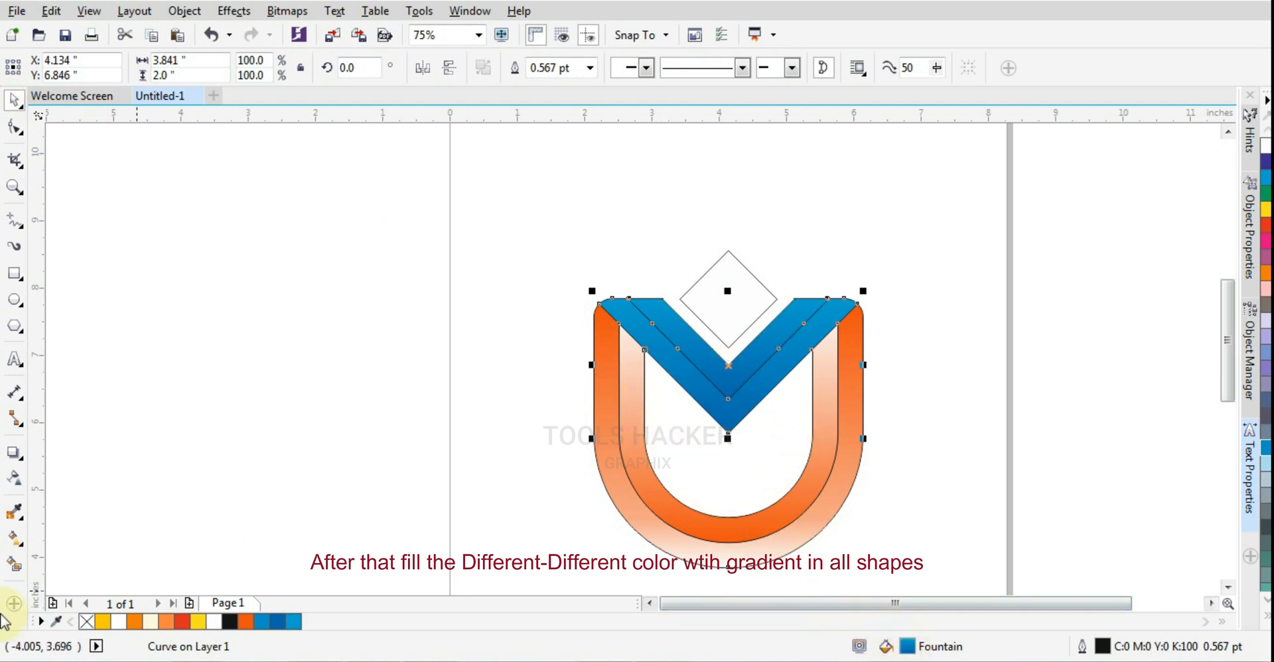
{"action": "left_click", "coordinate": [15, 539]}
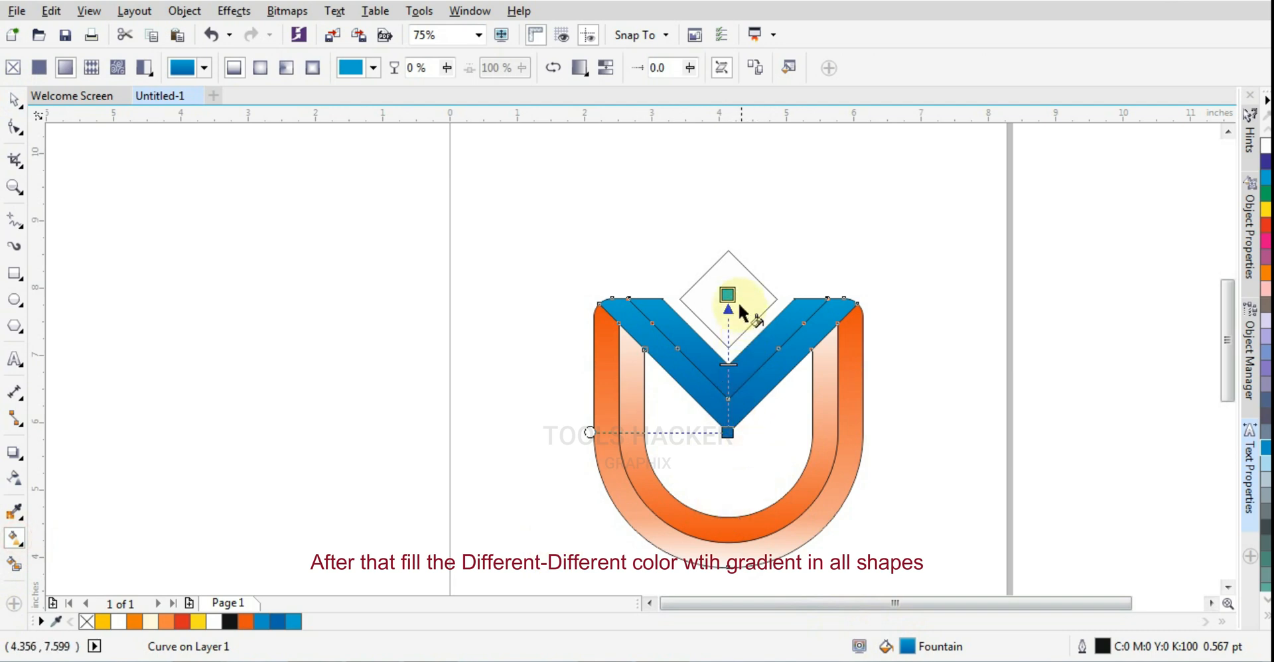
{"action": "left_click_drag", "start_coordinate": [728, 294], "coordinate": [728, 507]}
{"action": "mouse_move", "coordinate": [728, 433]}
{"action": "left_mouse_down"}
{"action": "mouse_move", "coordinate": [728, 449]}
{"action": "mouse_move", "coordinate": [728, 280]}
{"action": "left_mouse_up"}
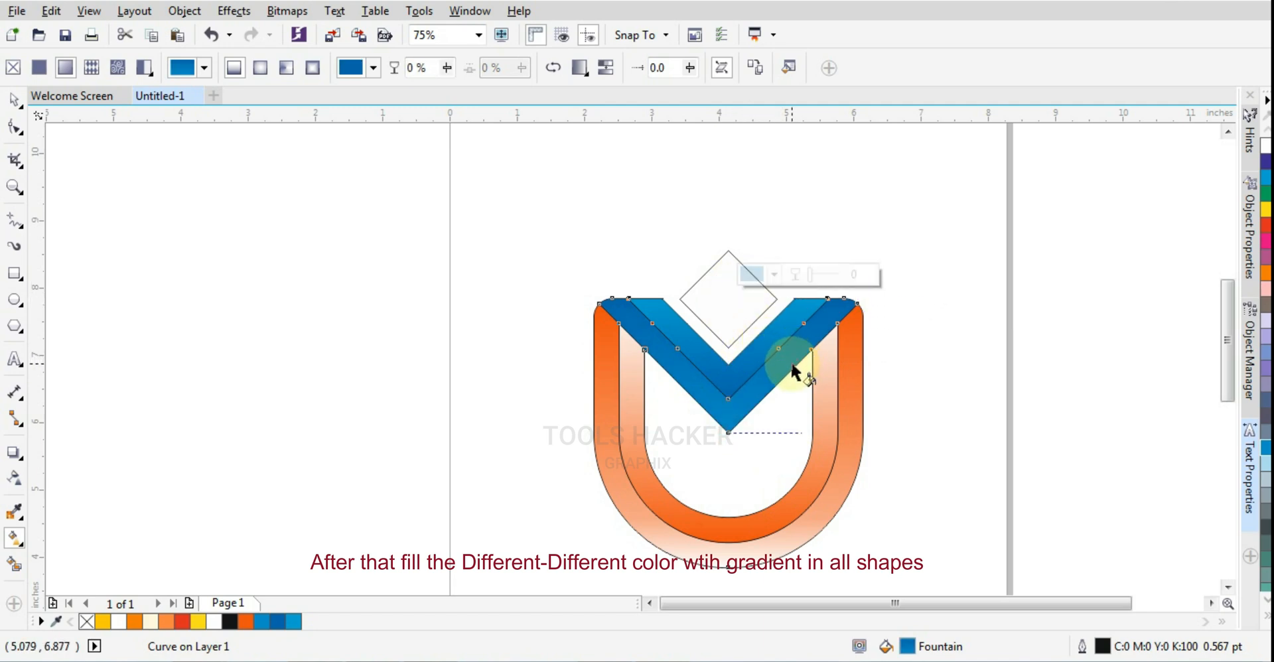
{"action": "key", "text": "ctrl+z"}
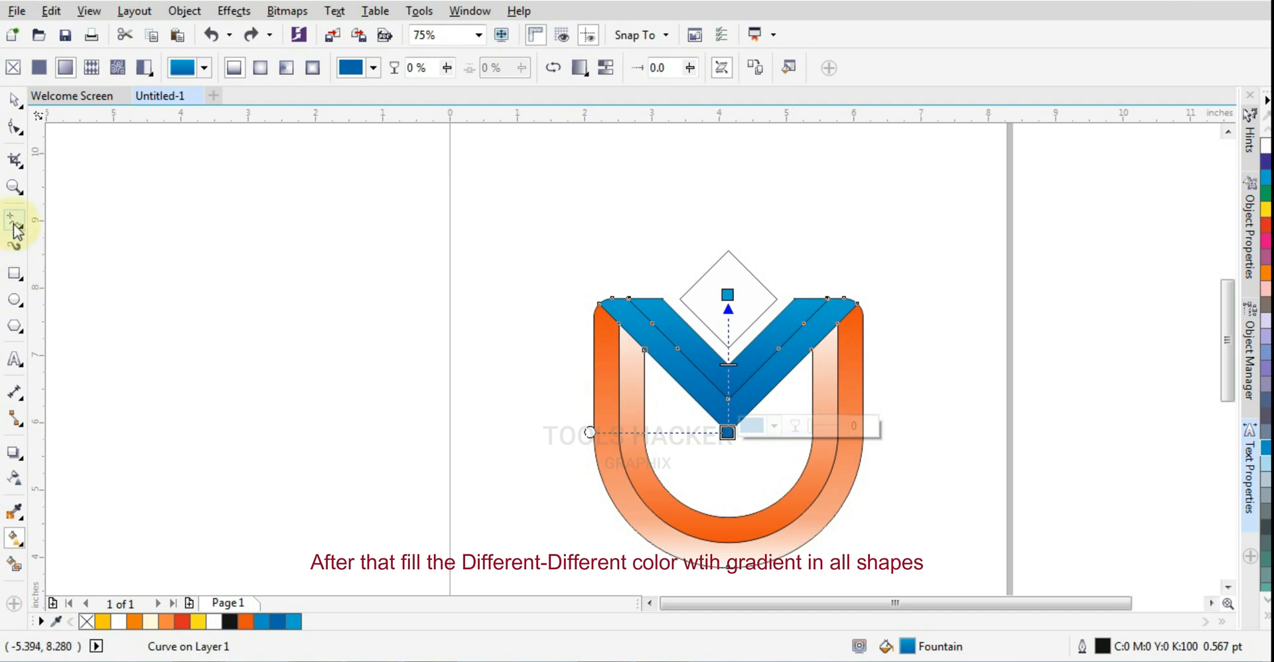
{"action": "key", "text": "ctrl+z"}
{"action": "left_click", "coordinate": [14, 107]}
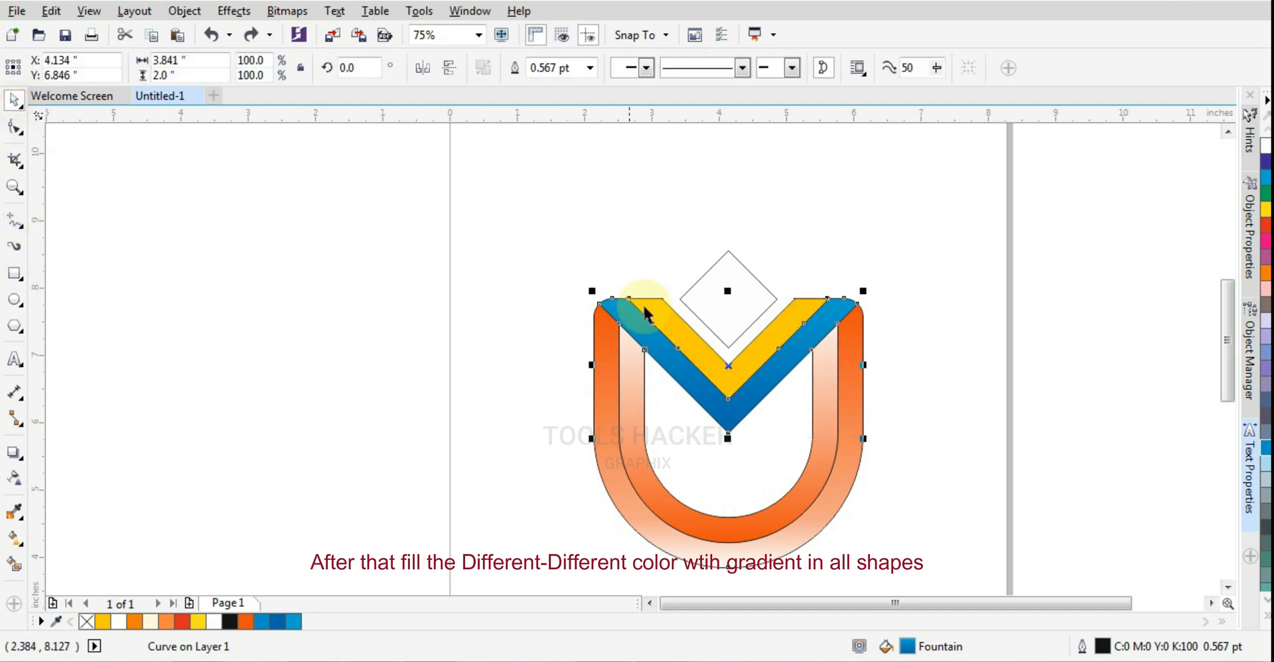
Copy the outer V band's blue gradient onto the yellow inner V band.
{"action": "left_click", "coordinate": [705, 356]}
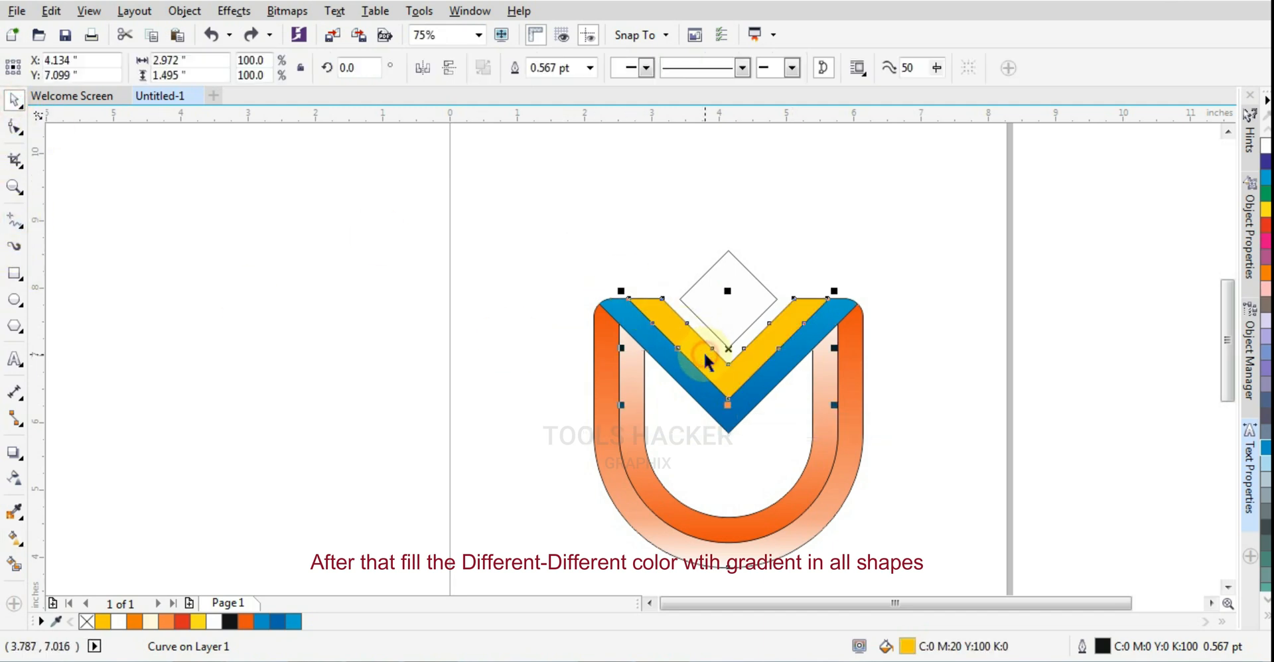
{"action": "left_click", "coordinate": [709, 415]}
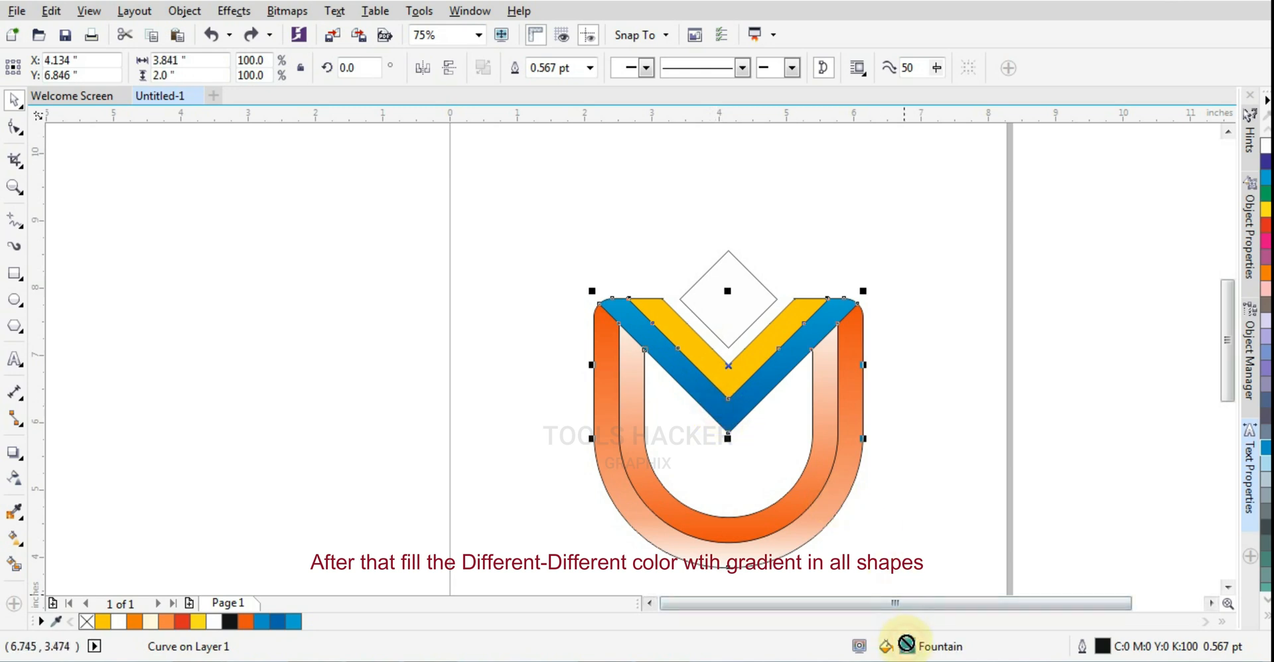
{"action": "left_click_drag", "start_coordinate": [908, 642], "coordinate": [754, 362]}
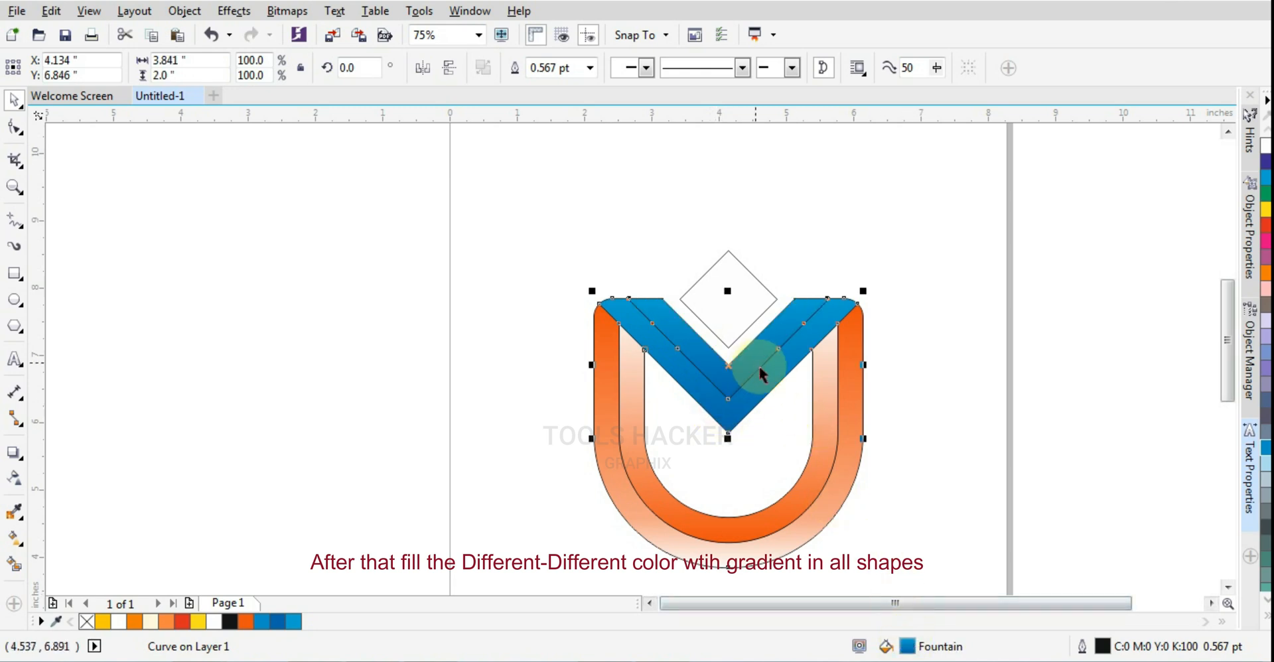
{"action": "left_click", "coordinate": [901, 379]}
Reverse the inner V band's vertical gradient so dark blue is at its upper ends and light blue at its tip.
{"action": "left_click", "coordinate": [740, 373]}
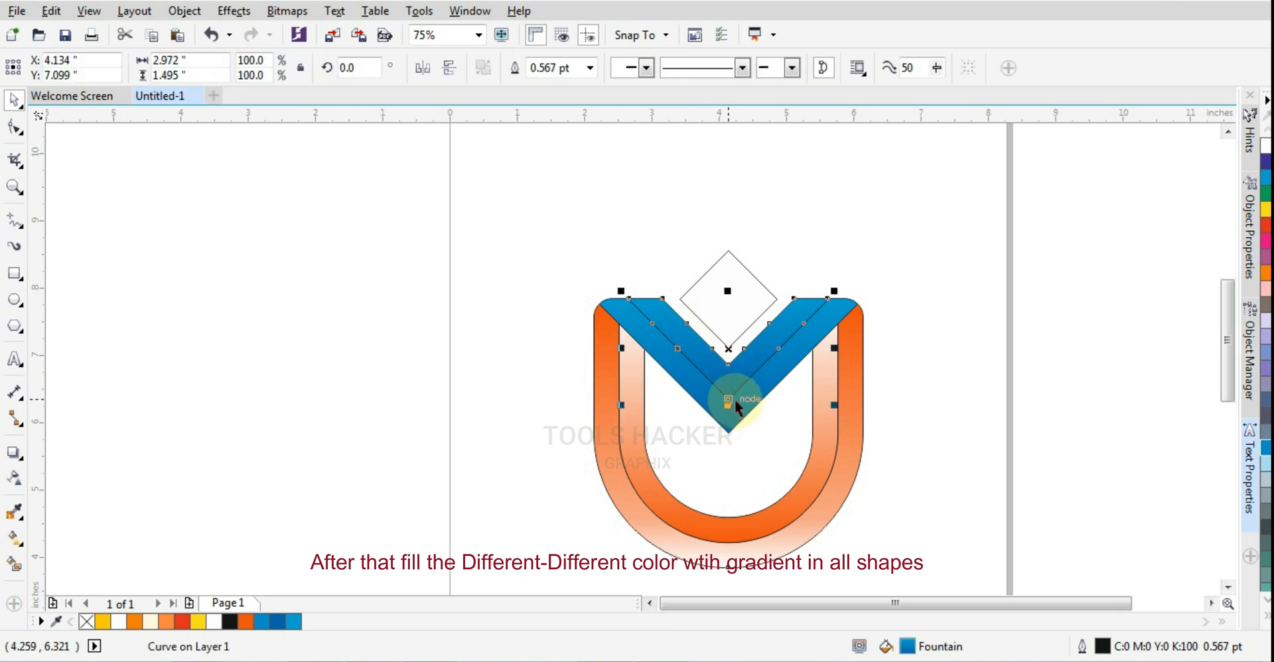
{"action": "left_click", "coordinate": [16, 540]}
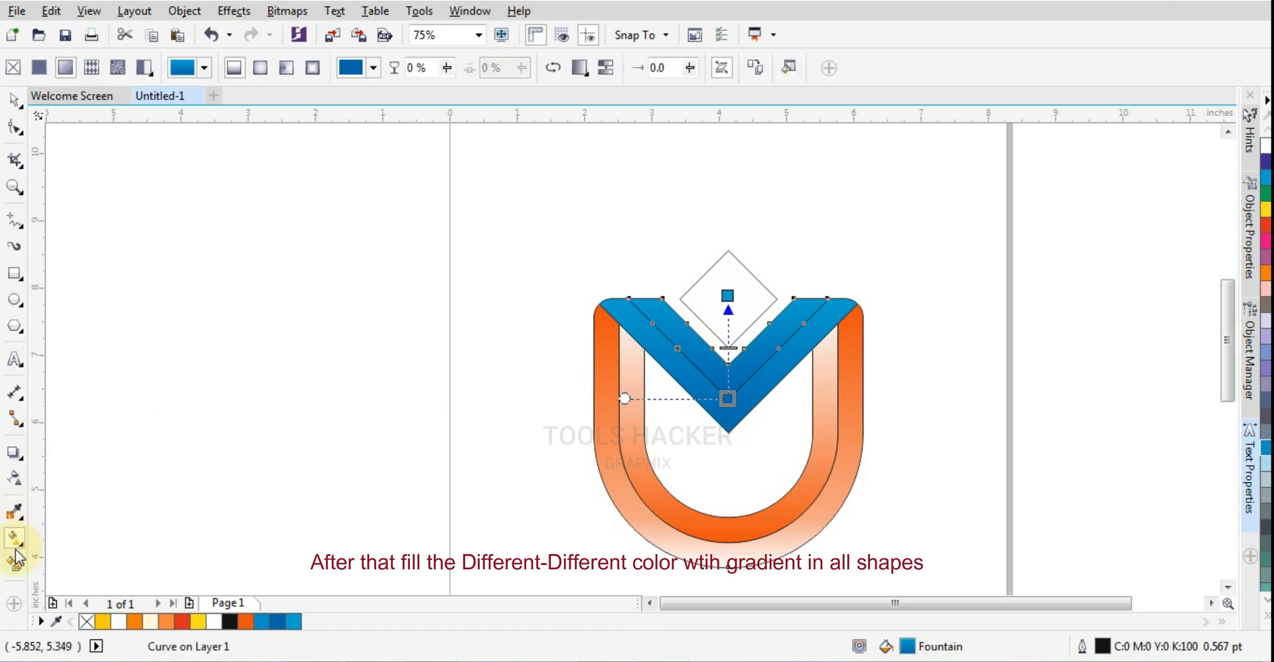
{"action": "left_click_drag", "start_coordinate": [728, 398], "coordinate": [825, 346]}
{"action": "left_click_drag", "start_coordinate": [728, 296], "coordinate": [729, 192]}
{"action": "left_click_drag", "start_coordinate": [723, 296], "coordinate": [728, 398]}
{"action": "left_click_drag", "start_coordinate": [725, 190], "coordinate": [728, 299]}
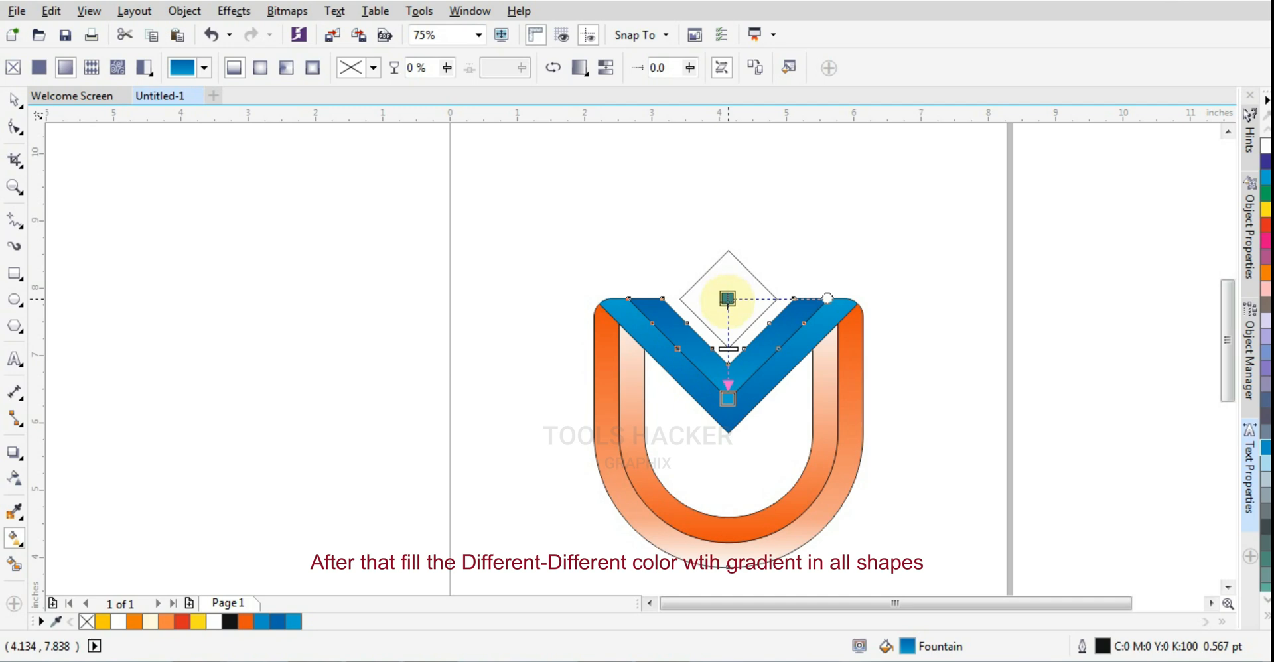
{"action": "left_click", "coordinate": [727, 298]}
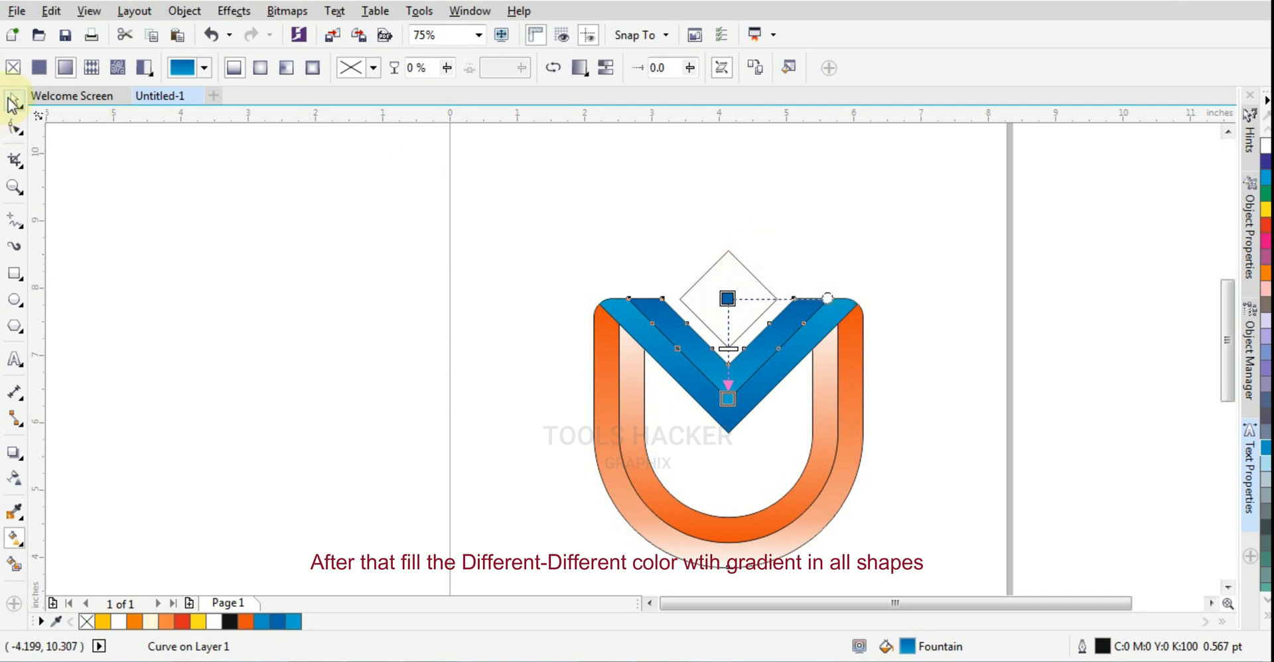
{"action": "left_click", "coordinate": [14, 99]}
{"action": "left_click", "coordinate": [780, 339]}
{"action": "left_click", "coordinate": [879, 260]}
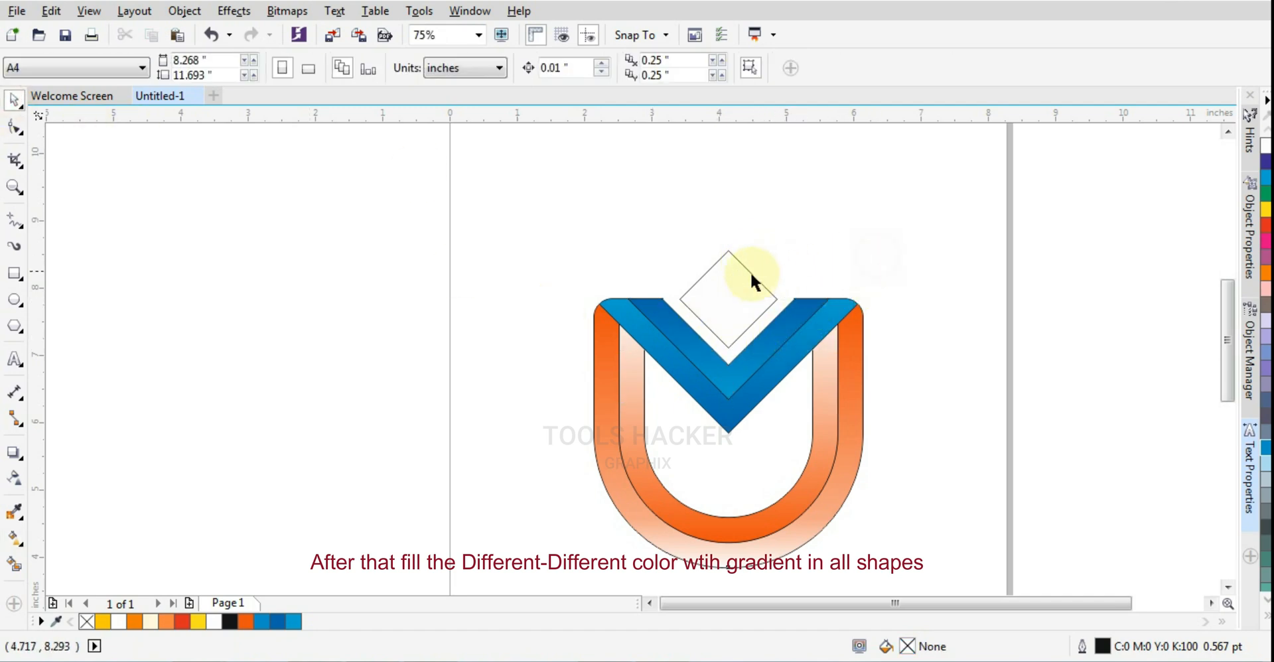
{"action": "left_click", "coordinate": [745, 276]}
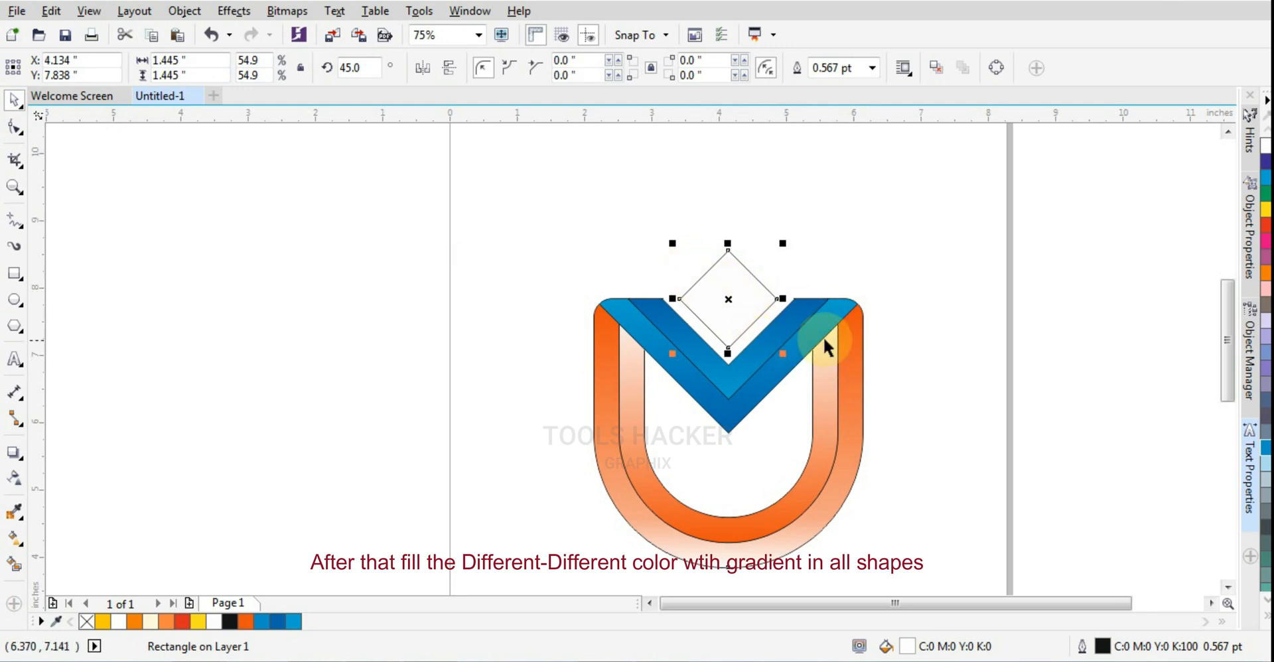
{"action": "left_click", "coordinate": [862, 269]}
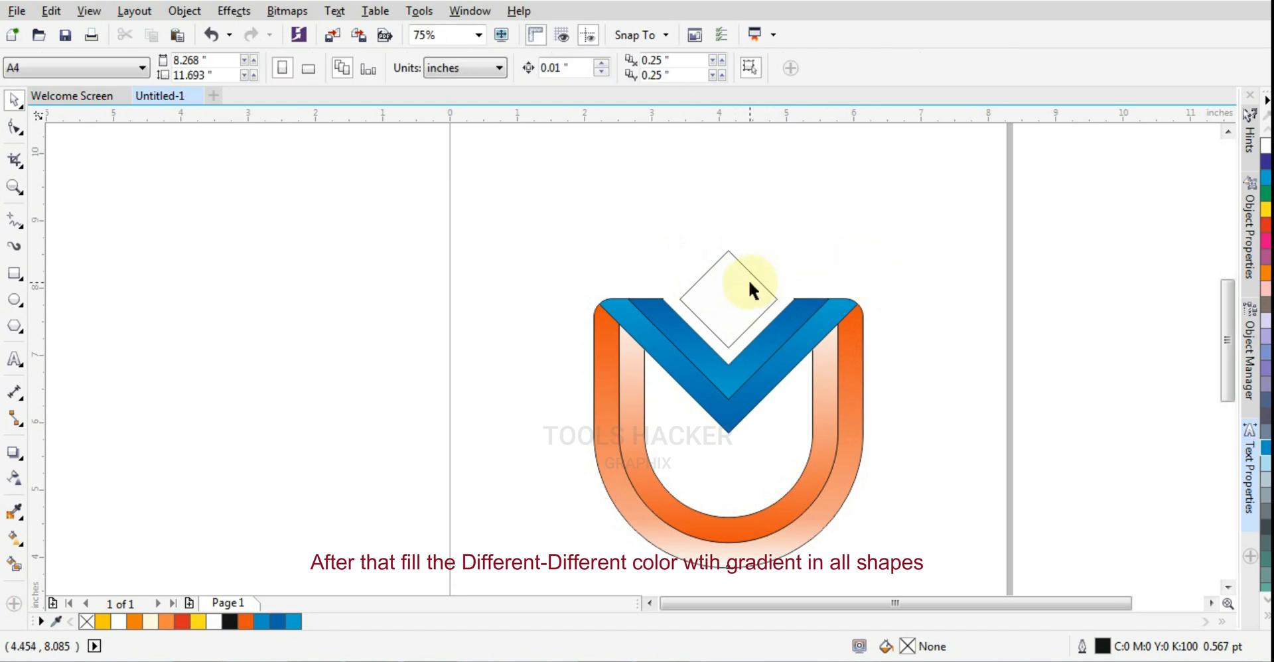
{"action": "left_click", "coordinate": [751, 285]}
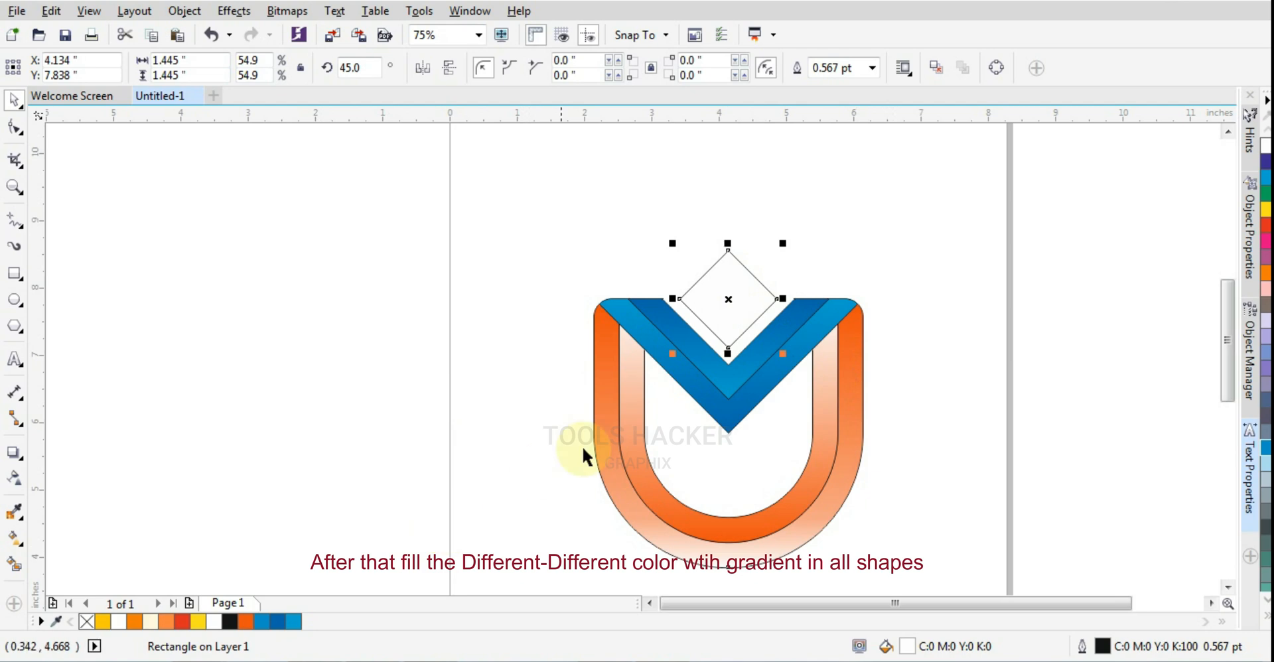
{"action": "left_click", "coordinate": [478, 319]}
{"action": "left_click", "coordinate": [703, 293]}
{"action": "left_click", "coordinate": [447, 332]}
{"action": "left_click", "coordinate": [696, 311]}
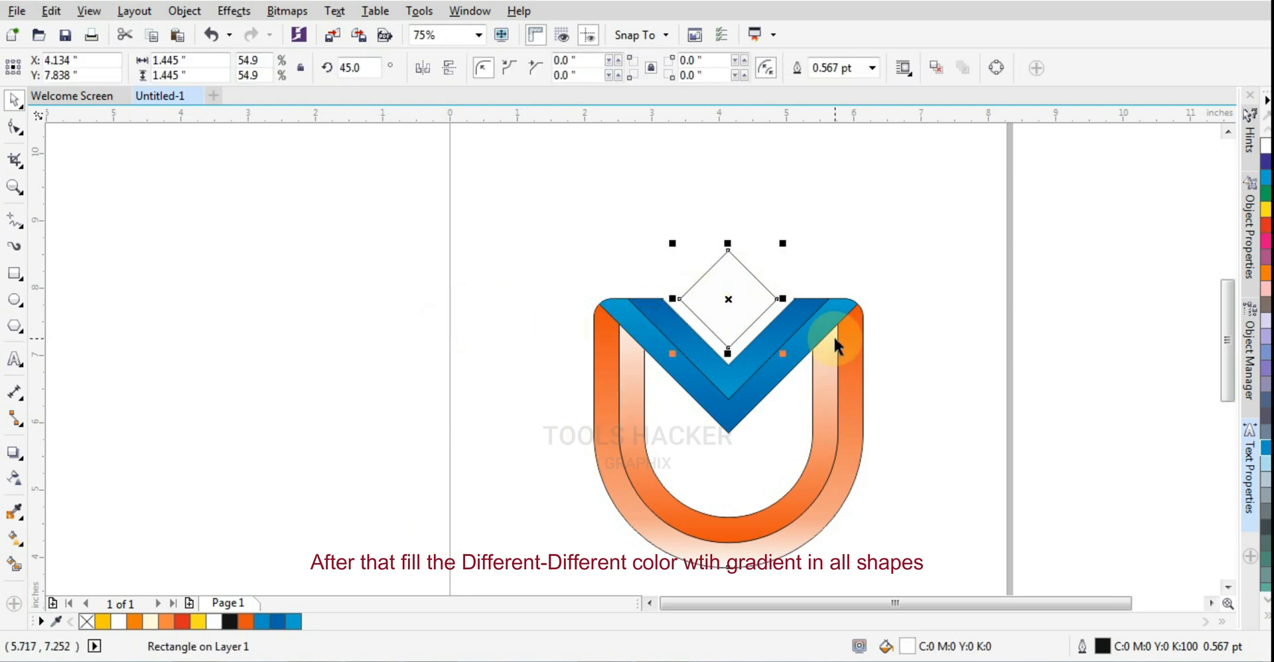
Copy the inner V band's blue gradient onto the diamond and change it to an elliptical fountain fill.
{"action": "left_click", "coordinate": [747, 365]}
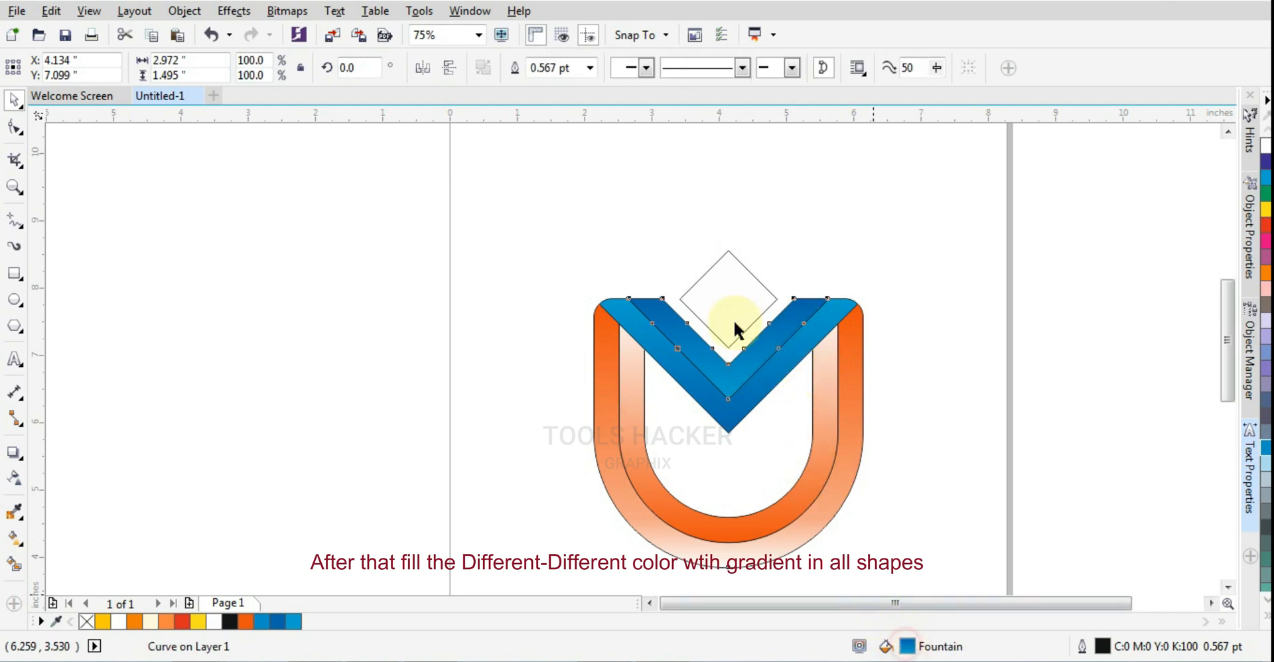
{"action": "left_click_drag", "start_coordinate": [762, 371], "coordinate": [728, 300]}
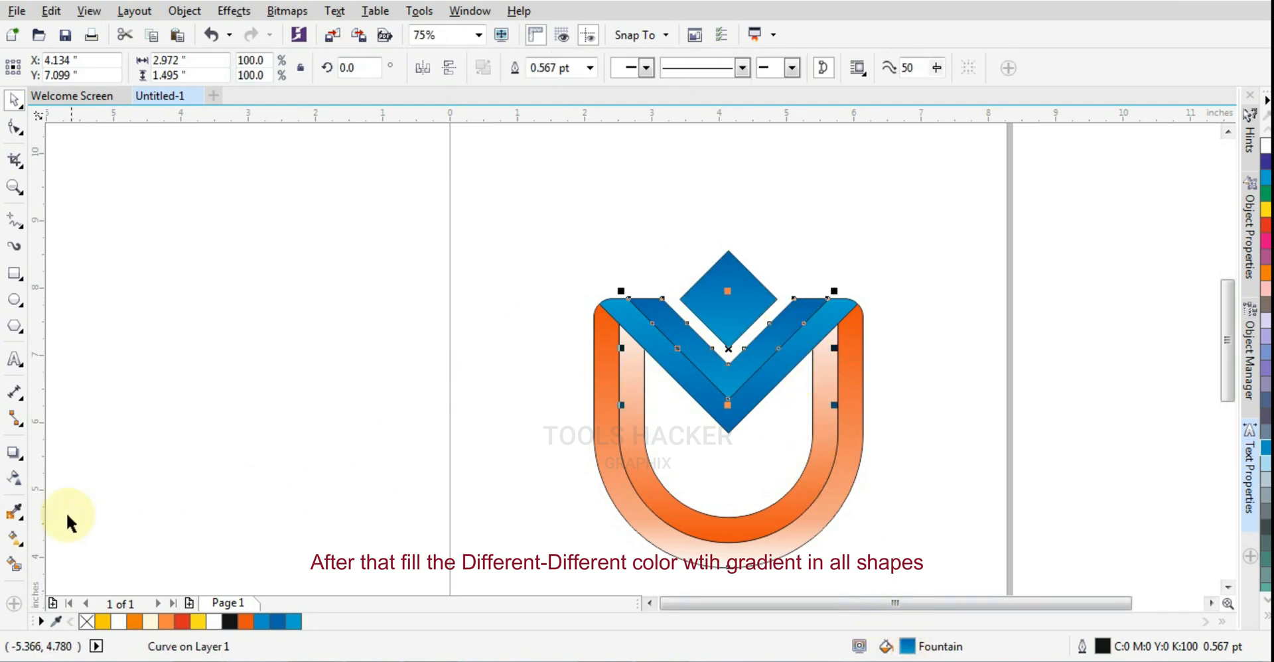
{"action": "left_click", "coordinate": [14, 539]}
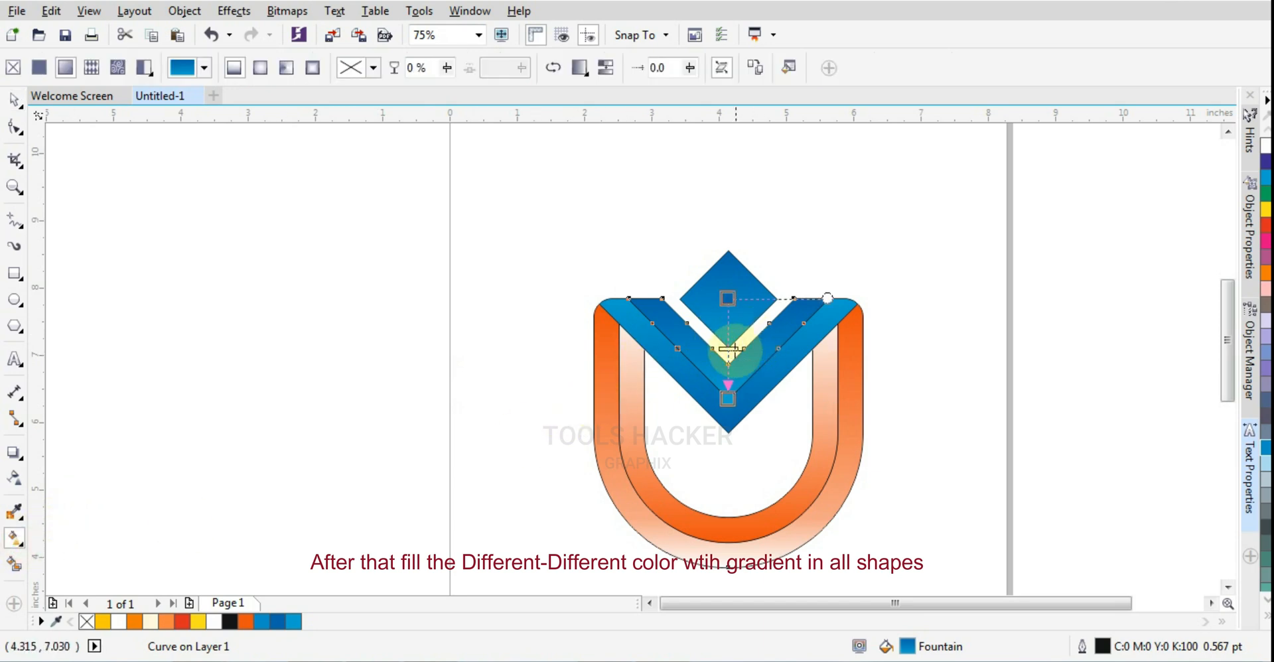
{"action": "left_click", "coordinate": [737, 296]}
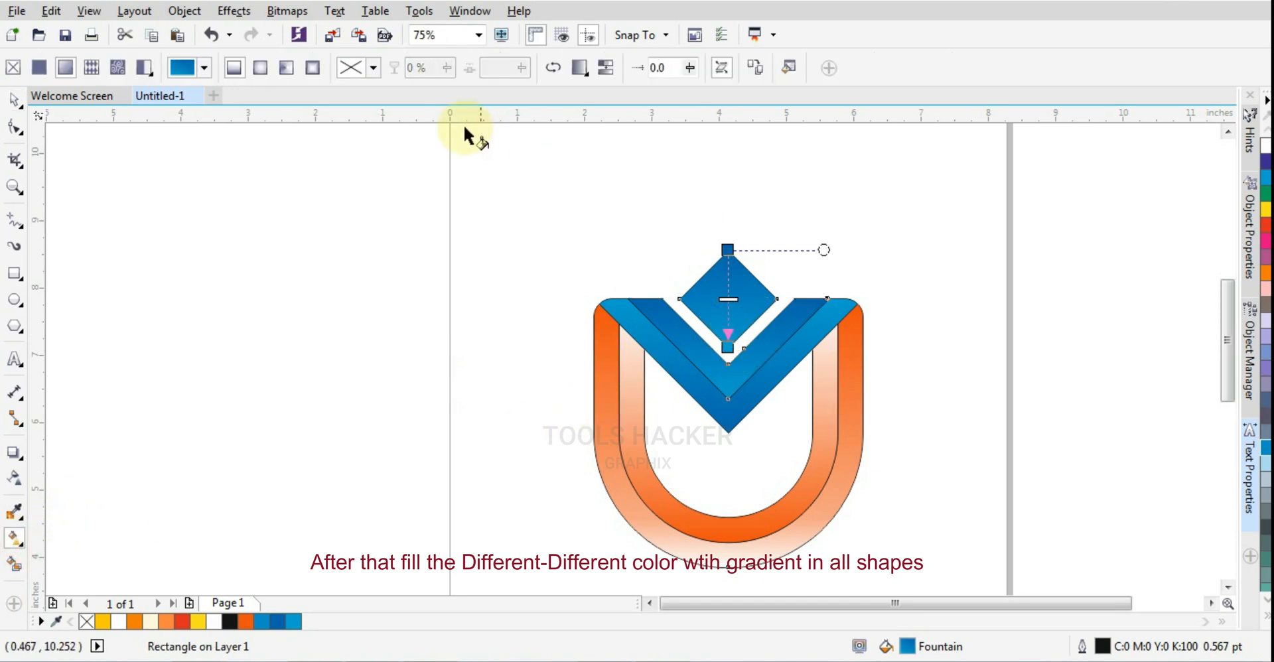
{"action": "left_click", "coordinate": [261, 68]}
Reposition the diamond's elliptical gradient so light blue centers on its lower corner and dark blue lies toward its upper part.
{"action": "mouse_move", "coordinate": [730, 313]}
{"action": "left_mouse_down"}
{"action": "mouse_move", "coordinate": [733, 295]}
{"action": "mouse_move", "coordinate": [734, 354]}
{"action": "mouse_move", "coordinate": [729, 296]}
{"action": "mouse_move", "coordinate": [728, 316]}
{"action": "left_mouse_up"}
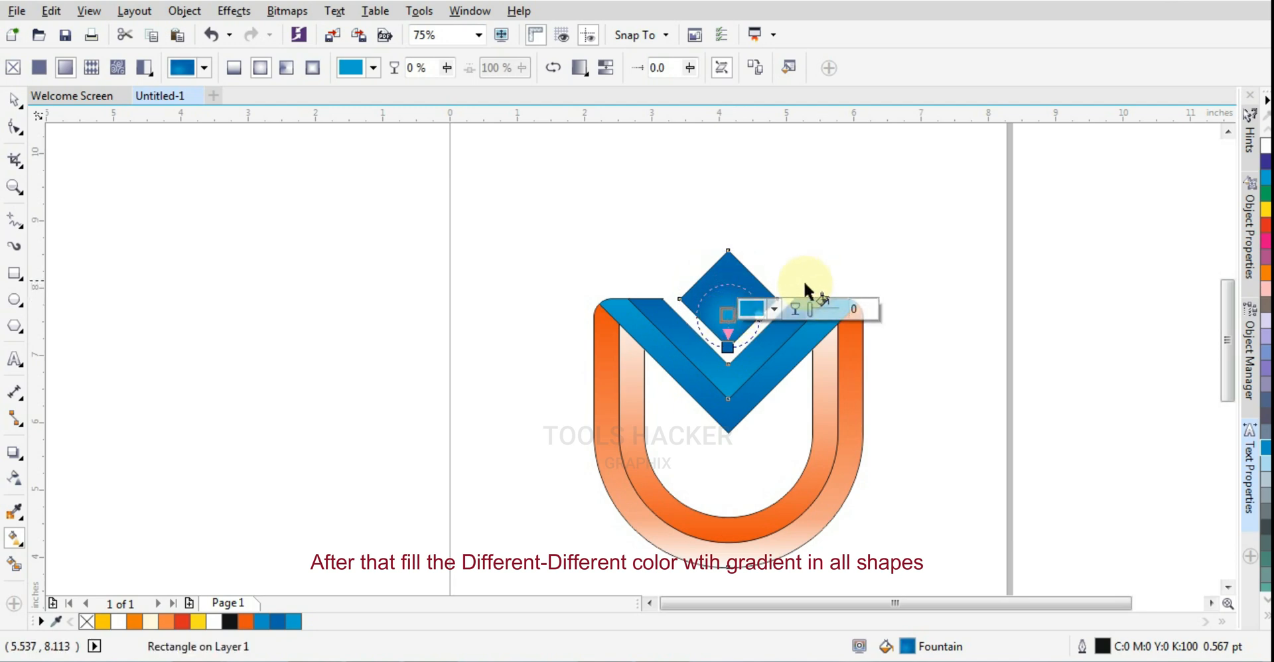
{"action": "left_click_drag", "start_coordinate": [727, 319], "coordinate": [727, 291]}
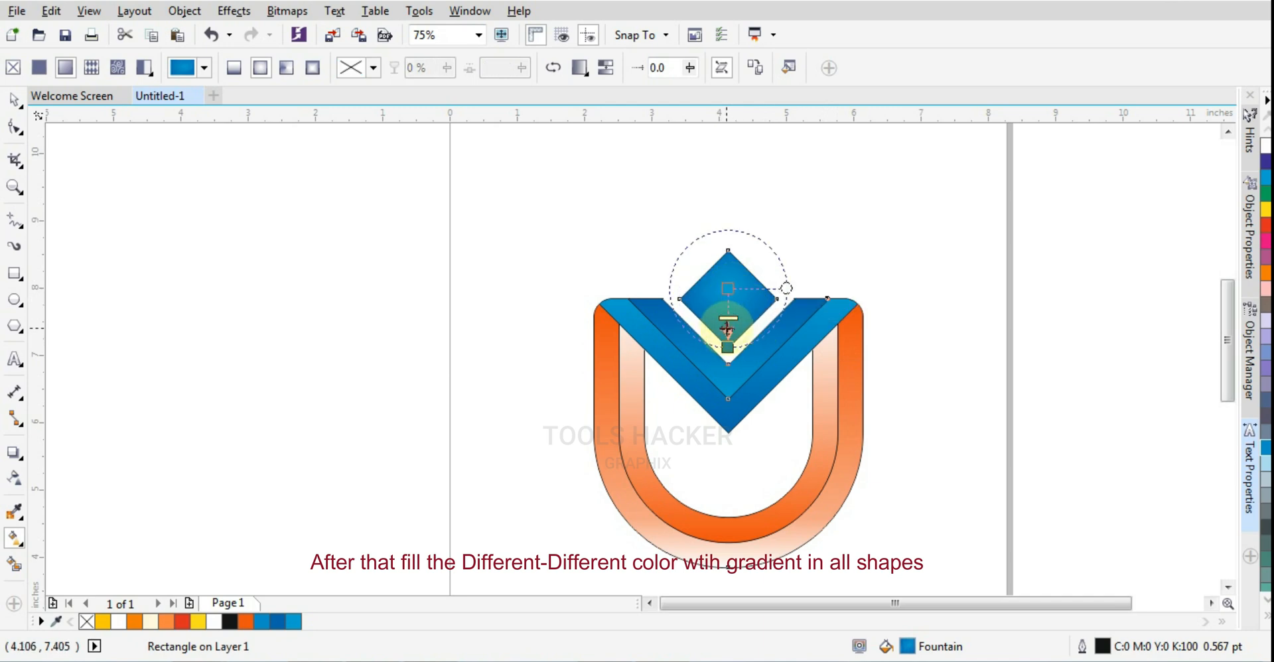
{"action": "left_click", "coordinate": [734, 365]}
{"action": "left_click_drag", "start_coordinate": [728, 347], "coordinate": [732, 316]}
{"action": "left_click_drag", "start_coordinate": [741, 382], "coordinate": [728, 283]}
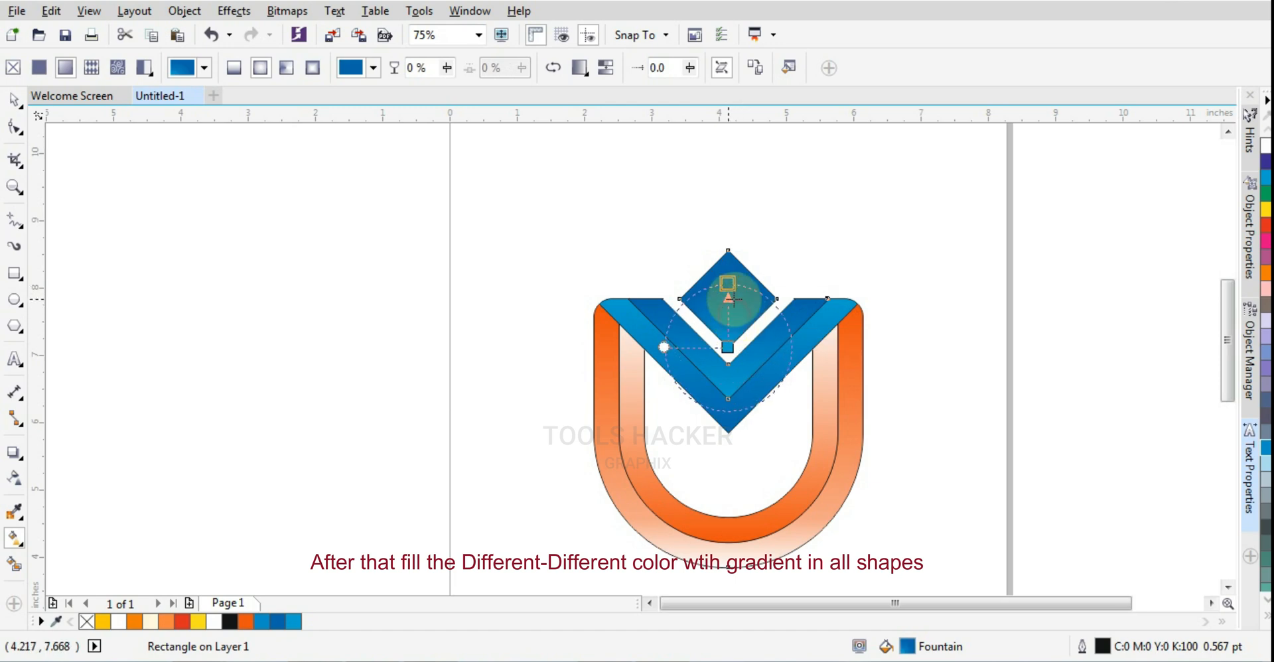
Create a copy of the diamond rotated by 90°, scale it to 0.954 in and place it off the original's upper-left side.
{"action": "left_click", "coordinate": [14, 101]}
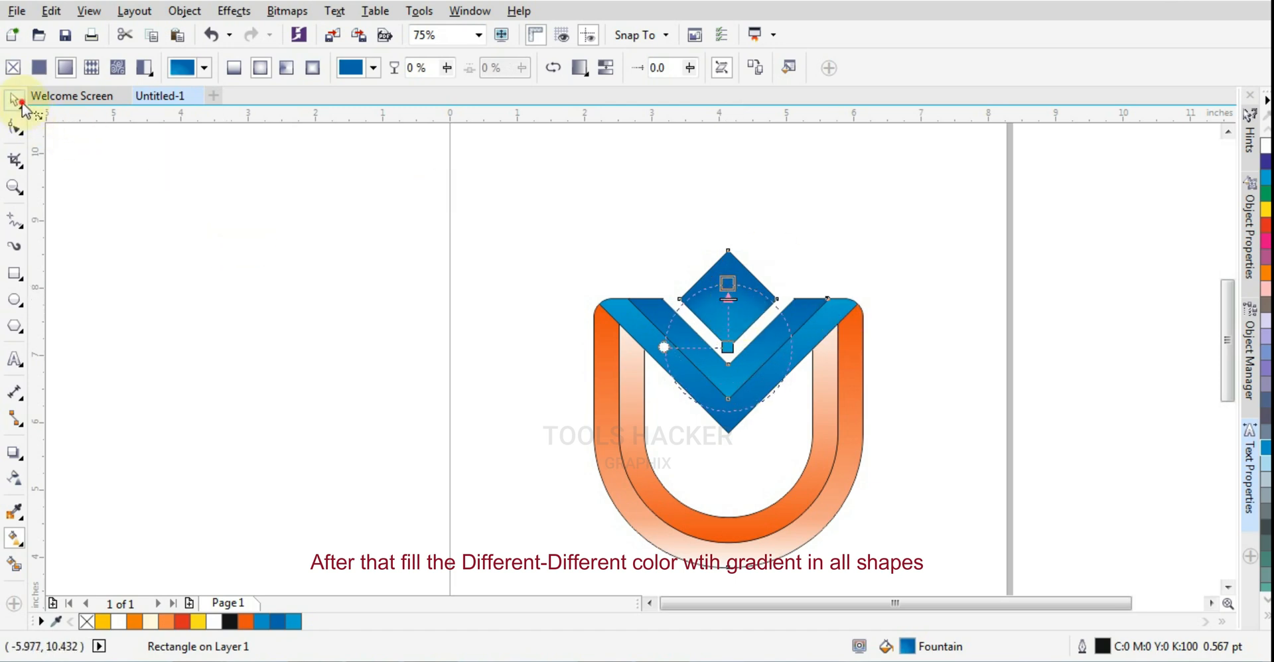
{"action": "left_click", "coordinate": [276, 236]}
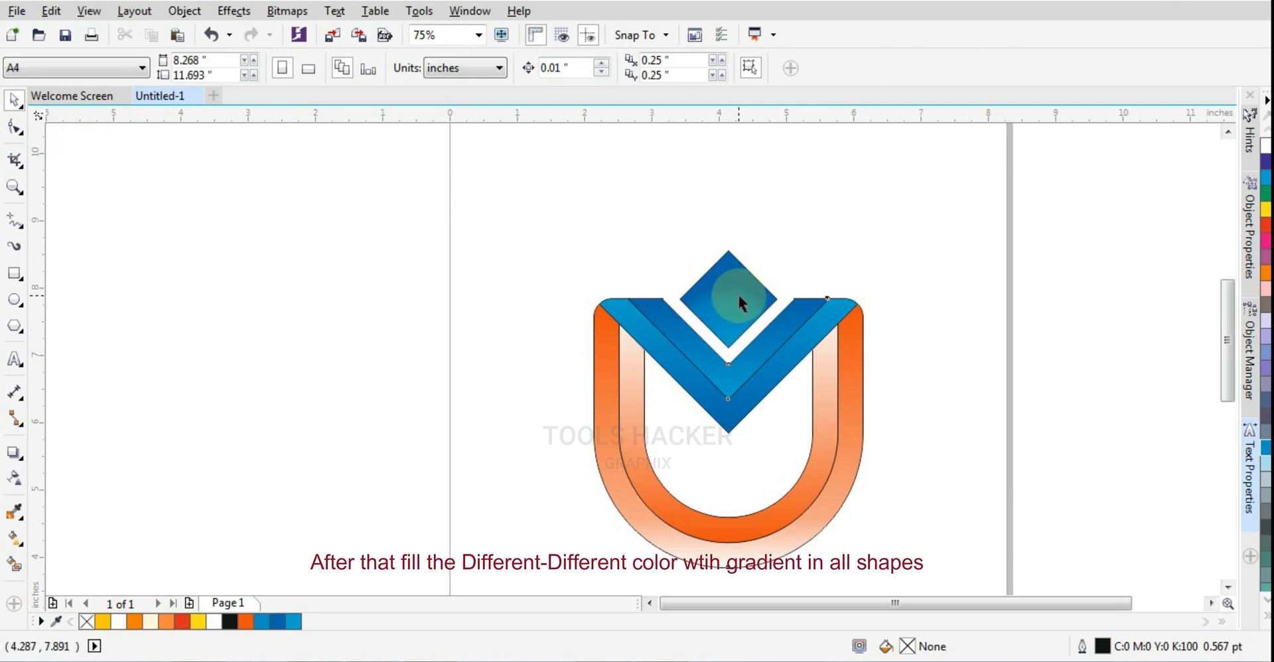
{"action": "left_click", "coordinate": [739, 292]}
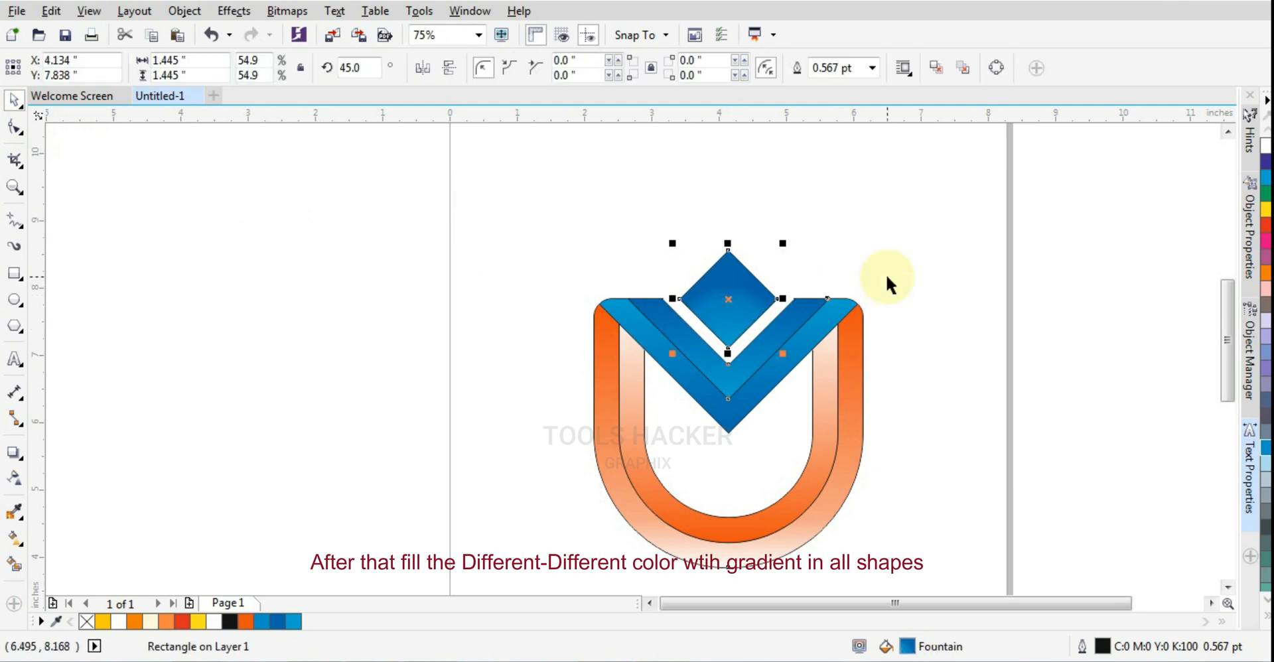
{"action": "left_click", "coordinate": [760, 292]}
{"action": "left_click_drag", "start_coordinate": [781, 351], "coordinate": [816, 223]}
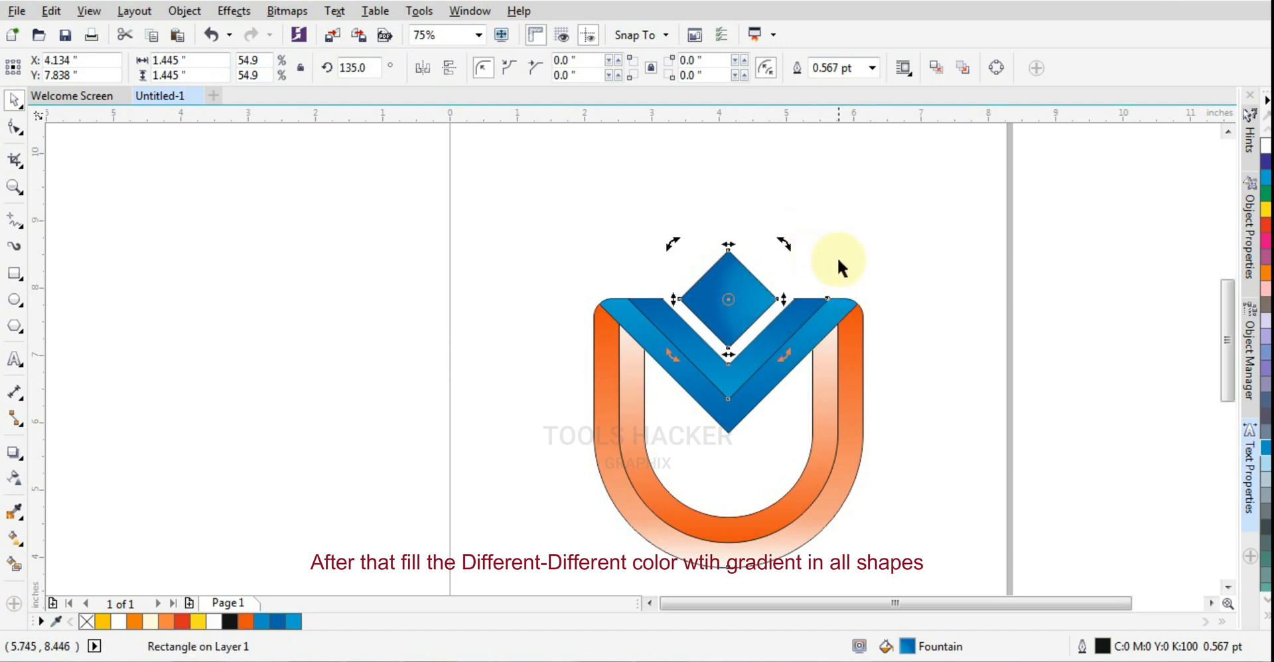
{"action": "left_click", "coordinate": [840, 262]}
{"action": "left_click_drag", "start_coordinate": [734, 293], "coordinate": [670, 265]}
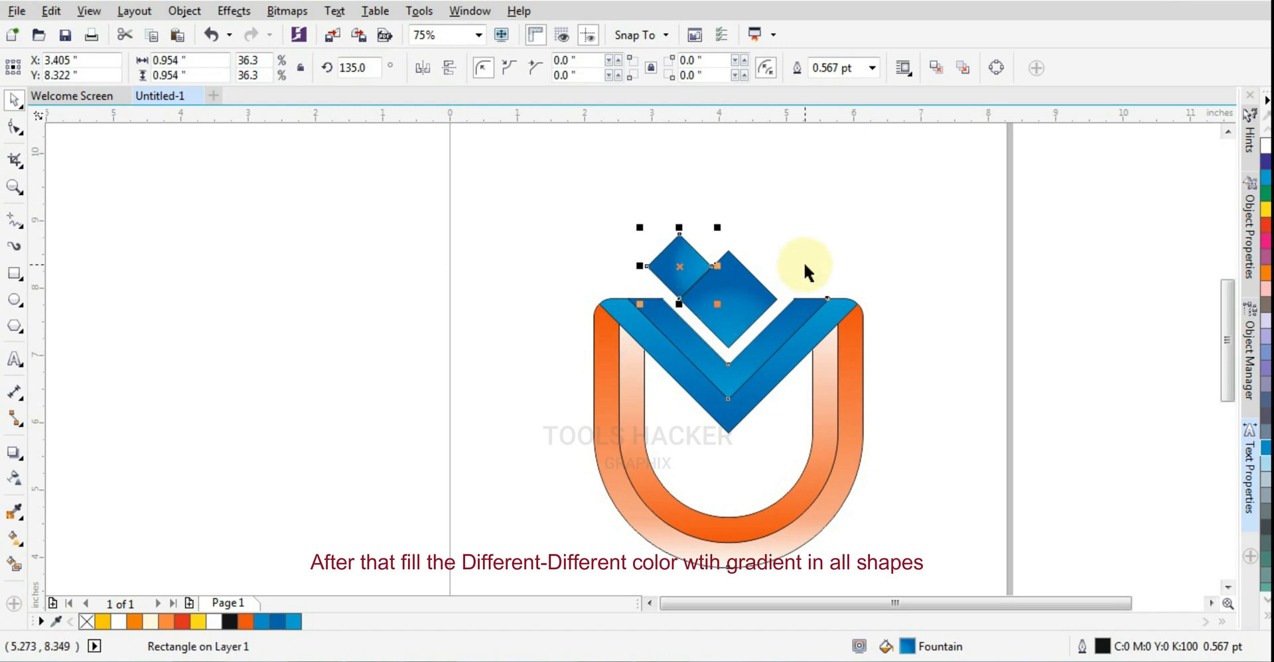
Nudge the smaller diamond left and up to X 3.245 in, Y 8.542 in, leaving a gap to the large diamond.
{"action": "key", "text": "Left"}
{"action": "key", "text": "Up"}
{"action": "key", "text": "Left"}
{"action": "key", "text": "Left"}
{"action": "key", "text": "Left"}
{"action": "key", "text": "Up"}
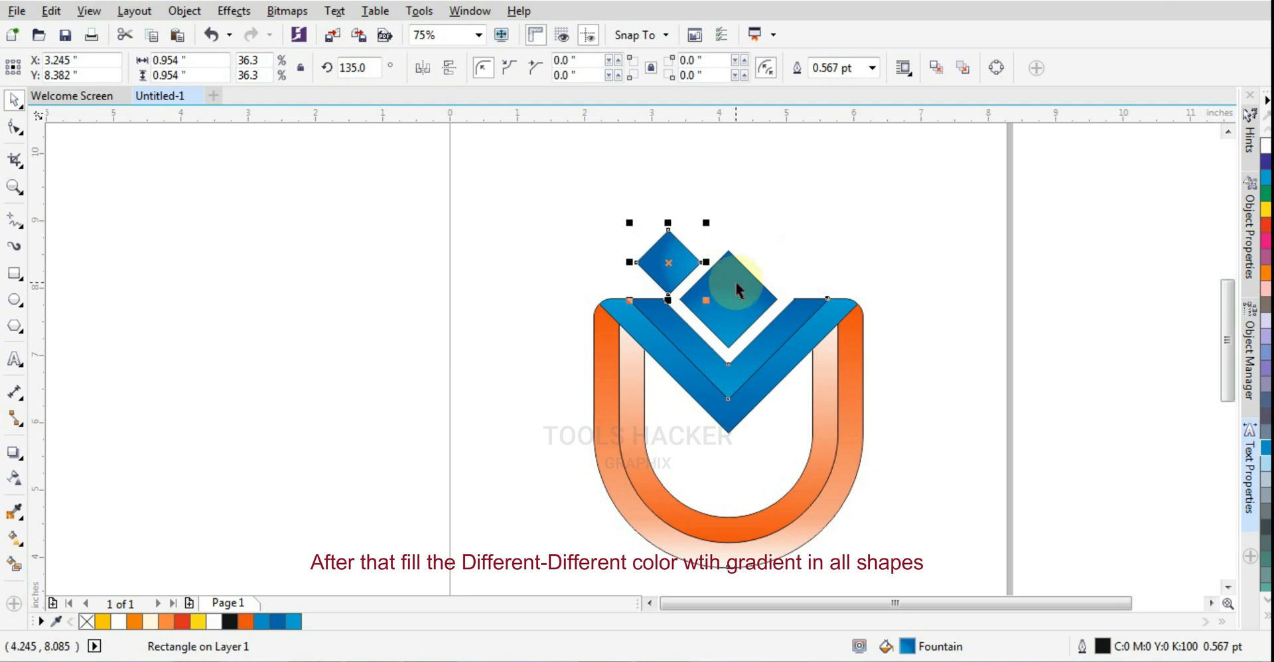
{"action": "key", "text": "Up"}
{"action": "key", "text": "Up"}
{"action": "key", "text": "Up"}
{"action": "key", "text": "Up"}
{"action": "key", "text": "Up"}
{"action": "key", "text": "Up"}
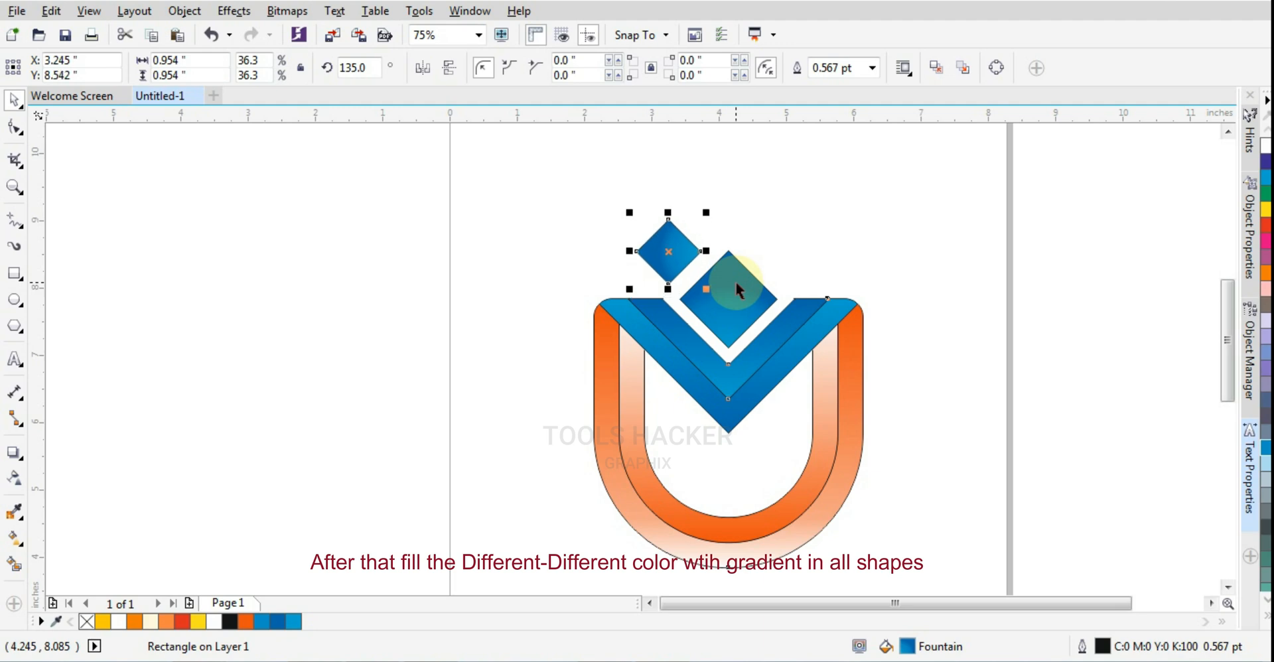
Shrink the second diamond slightly and place a 0.502 in copy to its lower left, above the V bands' left end.
{"action": "left_click_drag", "start_coordinate": [628, 288], "coordinate": [635, 282]}
{"action": "left_click_drag", "start_coordinate": [673, 248], "coordinate": [636, 274]}
{"action": "right_click", "coordinate": [634, 276]}
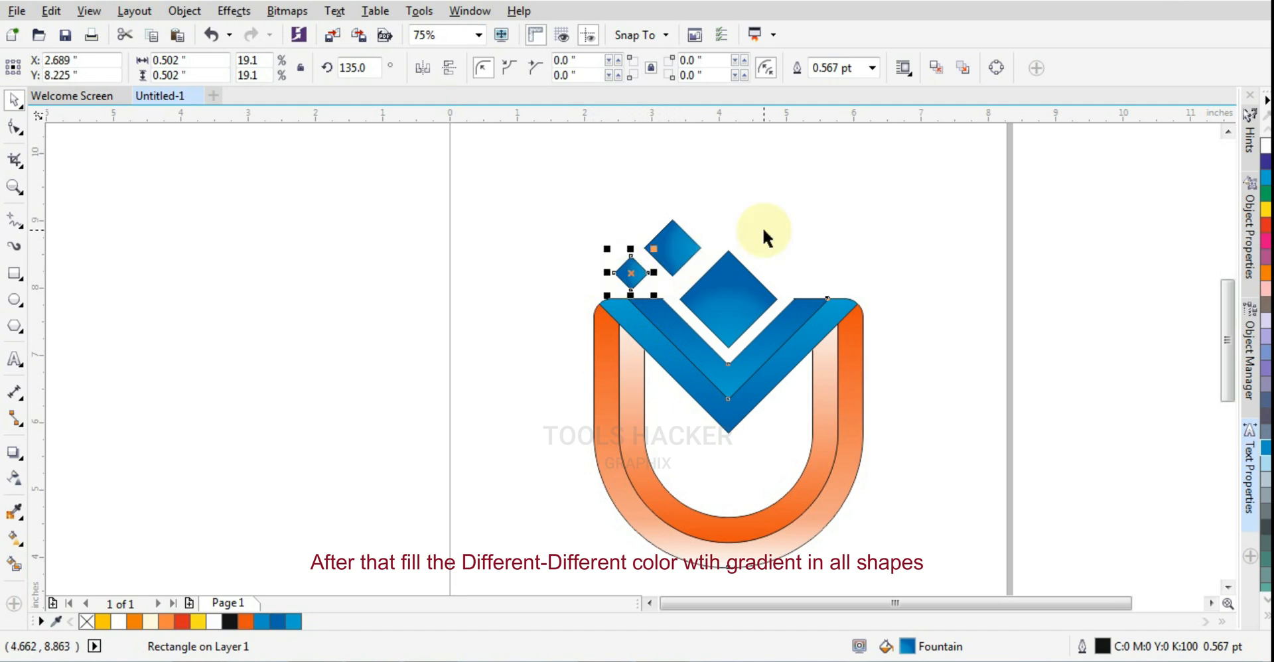
{"action": "key", "text": "Left"}
Rotate the smallest diamond so its gradient runs from light blue on the left to dark blue on the right.
{"action": "left_click", "coordinate": [555, 250]}
{"action": "left_click", "coordinate": [626, 273]}
{"action": "left_click", "coordinate": [626, 272]}
{"action": "left_click_drag", "start_coordinate": [649, 253], "coordinate": [598, 321]}
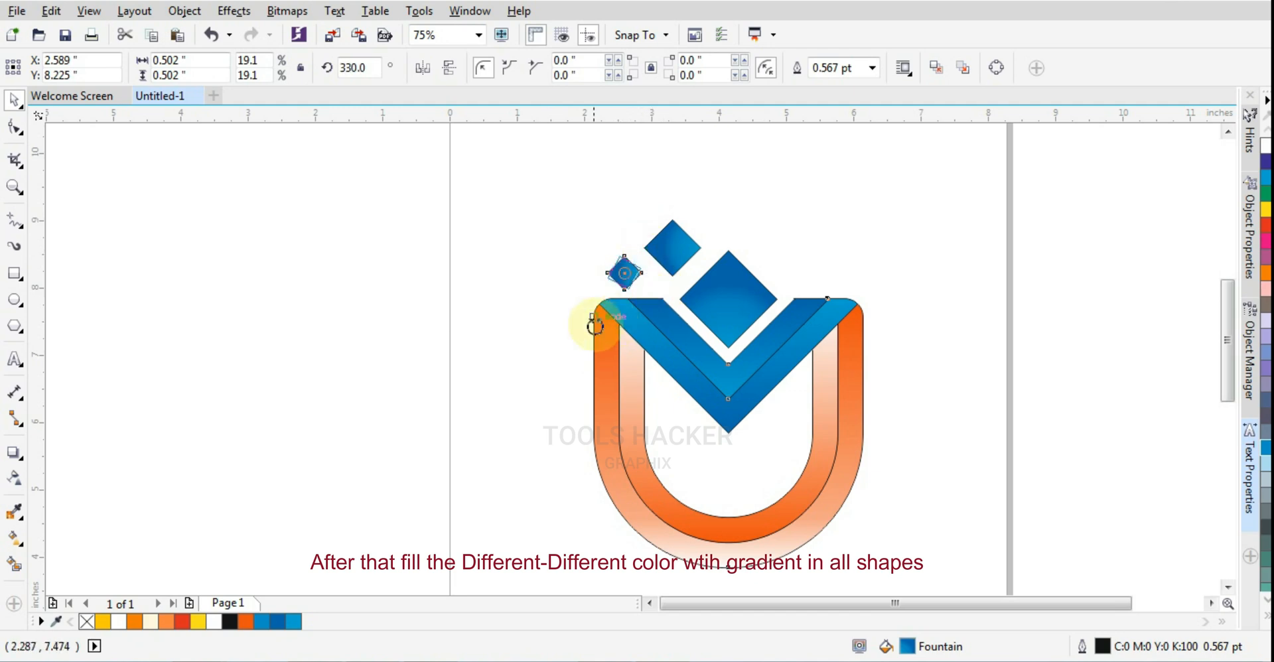
{"action": "left_click", "coordinate": [524, 268]}
Group all seven logo shapes and remove their outlines.
{"action": "left_click_drag", "start_coordinate": [917, 146], "coordinate": [557, 584]}
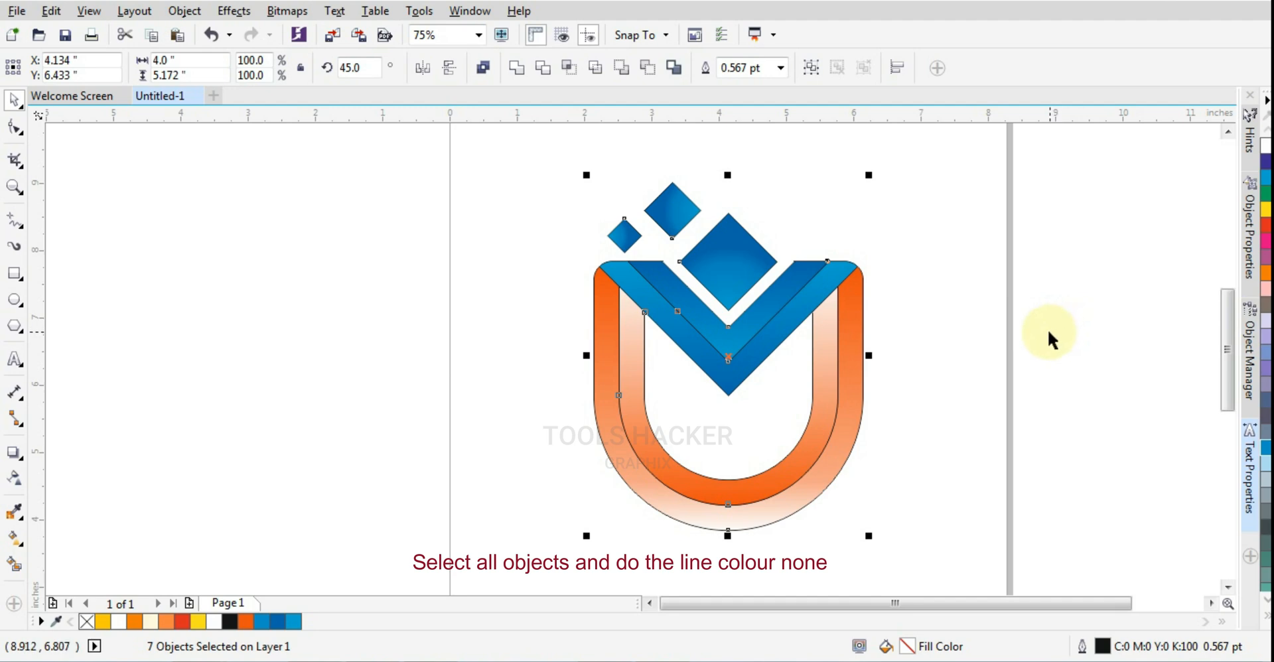
{"action": "key", "text": "ctrl+g"}
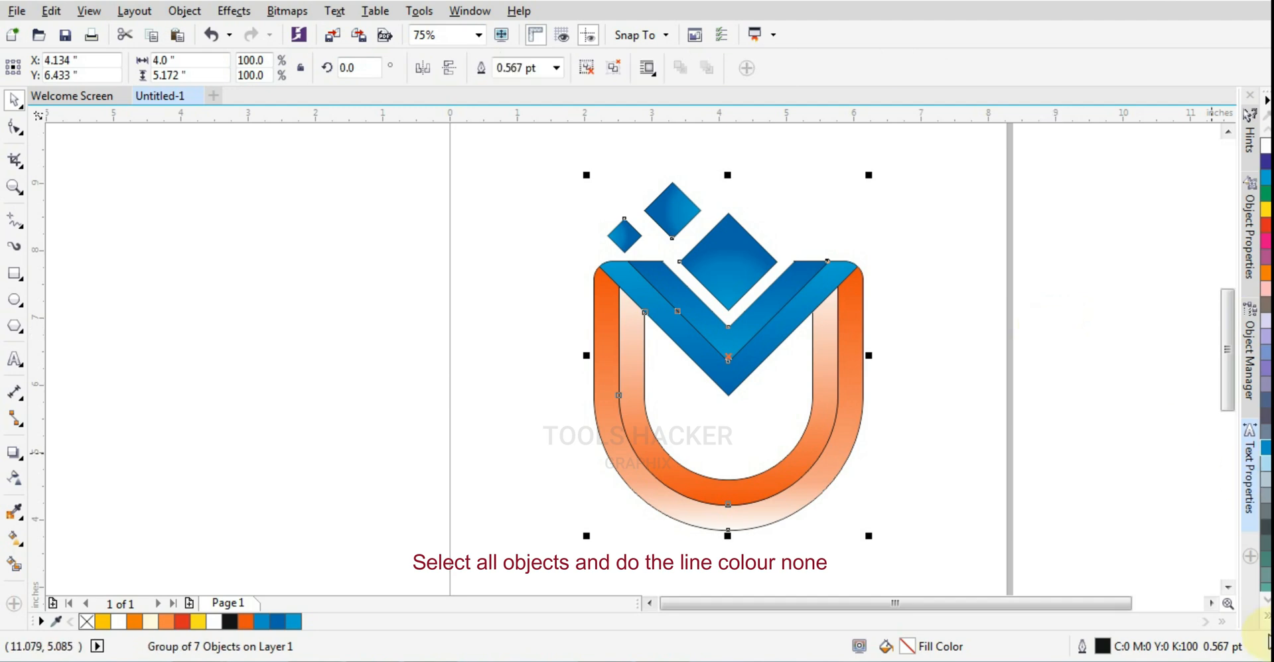
{"action": "left_click", "coordinate": [1266, 614]}
{"action": "right_click", "coordinate": [1205, 132]}
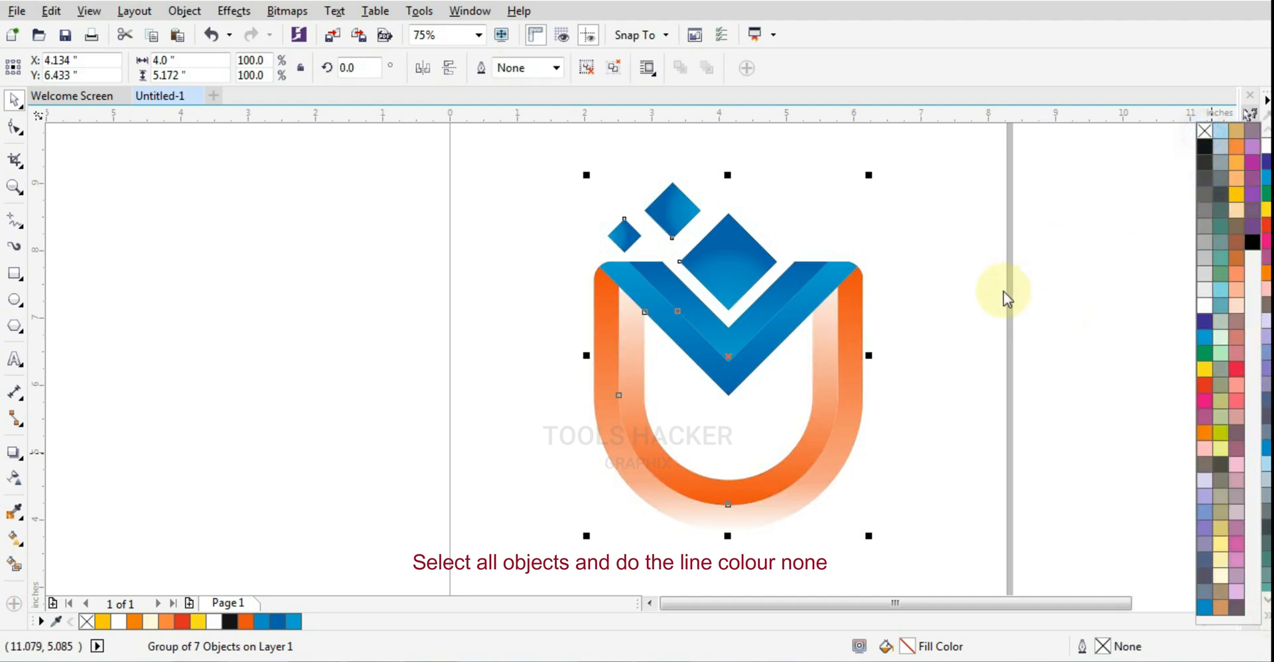
{"action": "left_click", "coordinate": [1001, 290]}
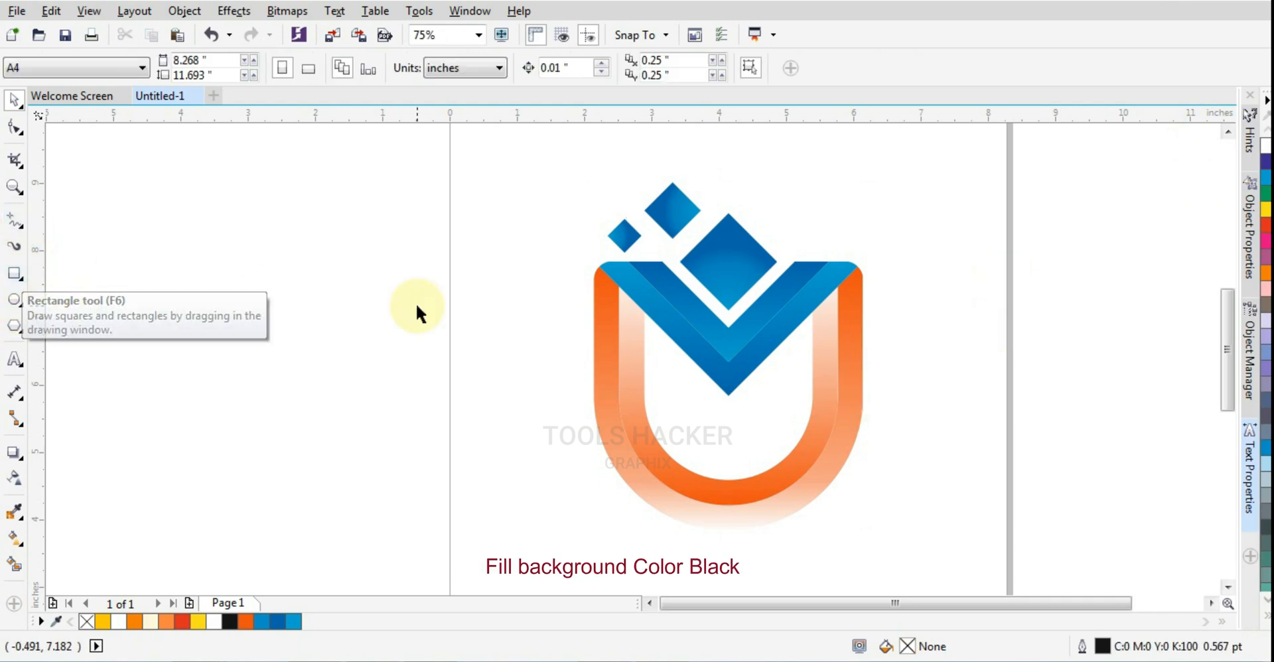
Add a page-sized rectangle behind the logo and fill it with black (C100 M100 Y100 K100).
{"action": "scroll", "coordinate": [416, 312], "scroll_direction": "down", "scroll_amount": 2}
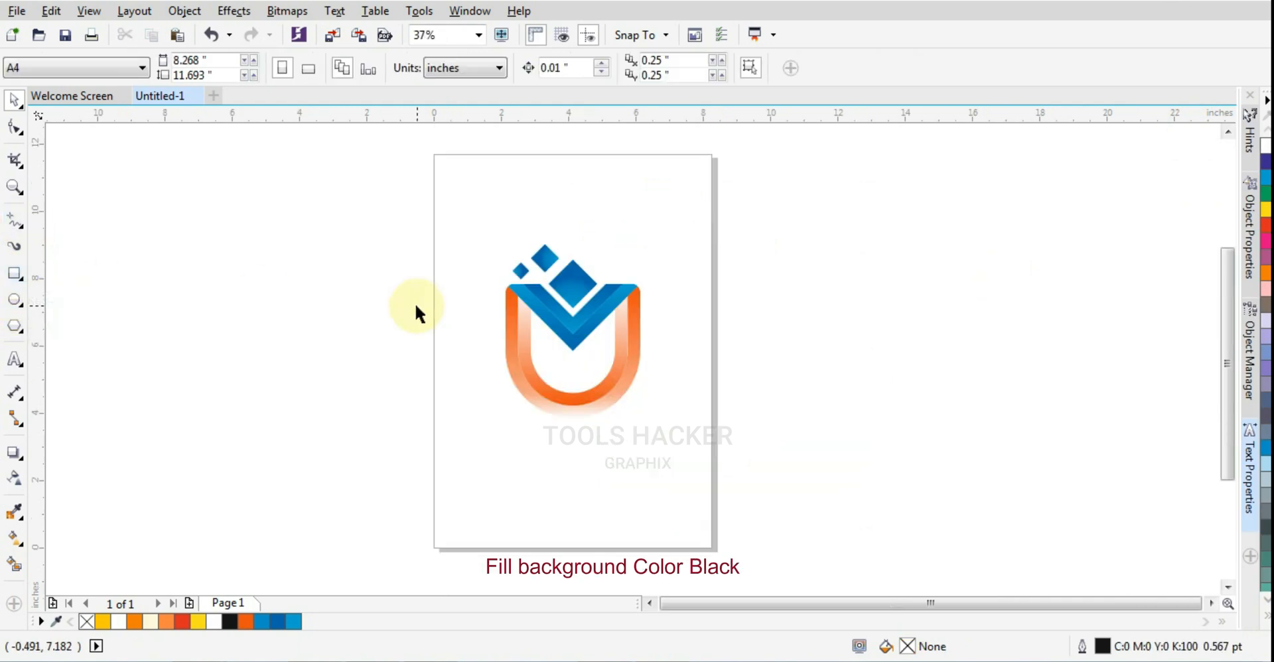
{"action": "double_click", "coordinate": [13, 279]}
{"action": "left_click", "coordinate": [1266, 623]}
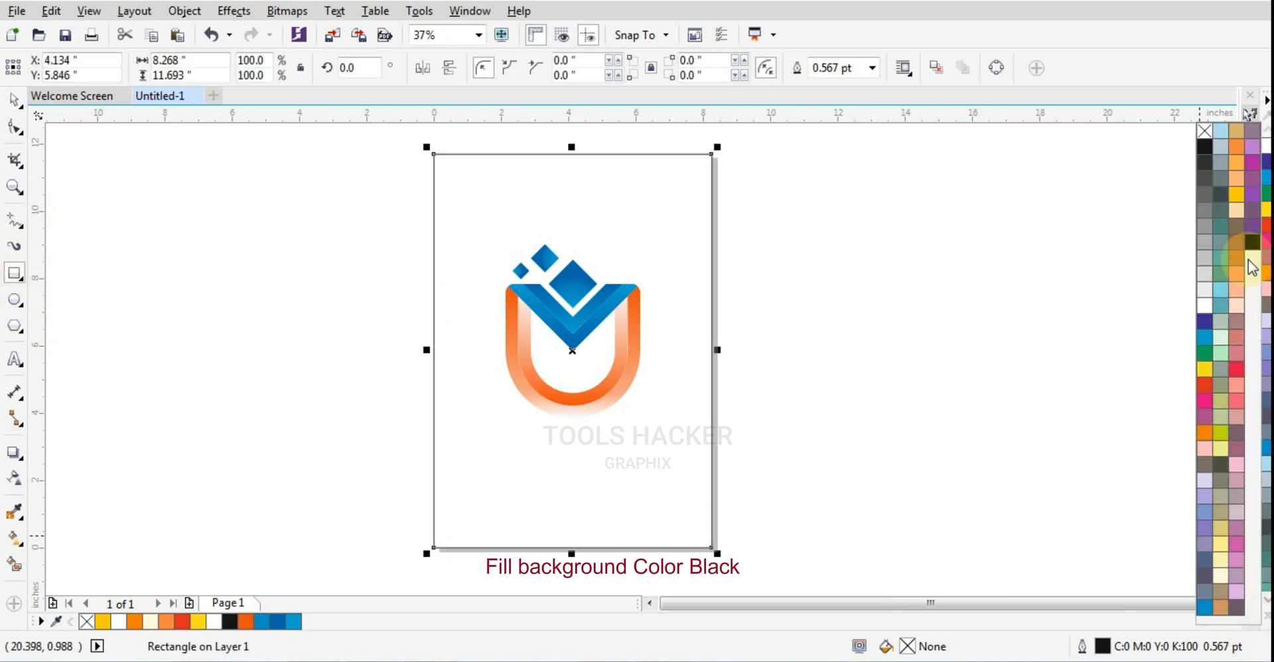
{"action": "left_click", "coordinate": [1252, 241]}
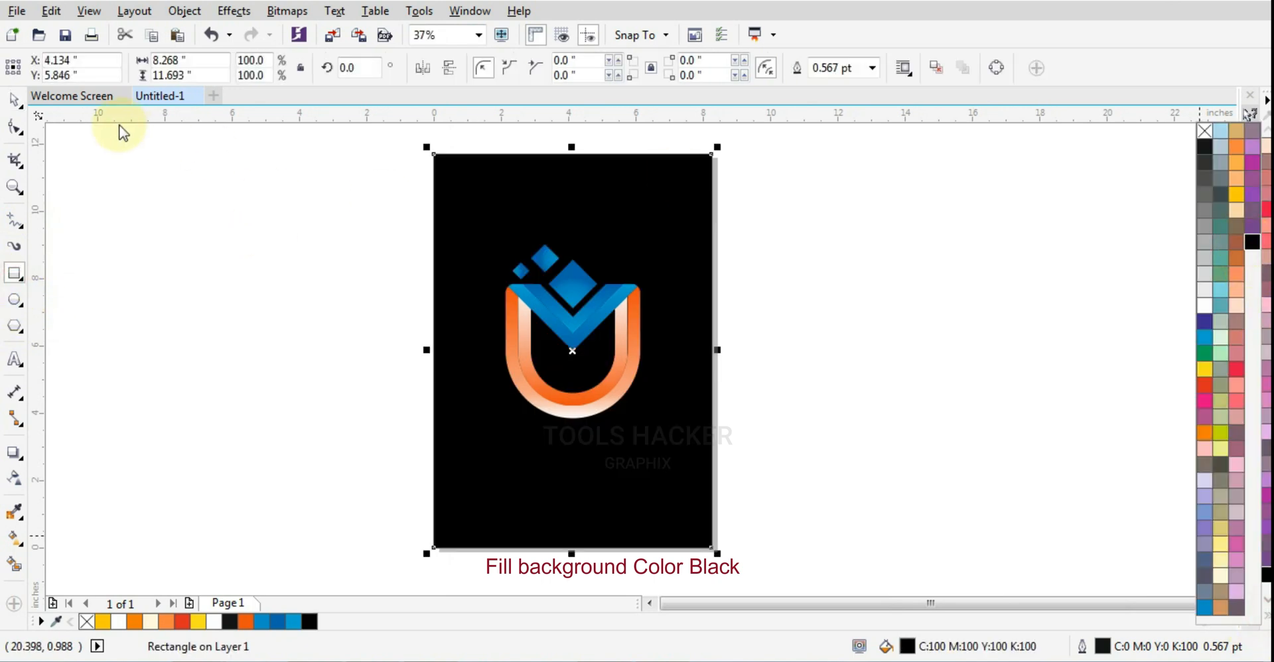
{"action": "left_click", "coordinate": [13, 101]}
{"action": "left_click", "coordinate": [373, 222]}
{"action": "left_click", "coordinate": [8, 105]}
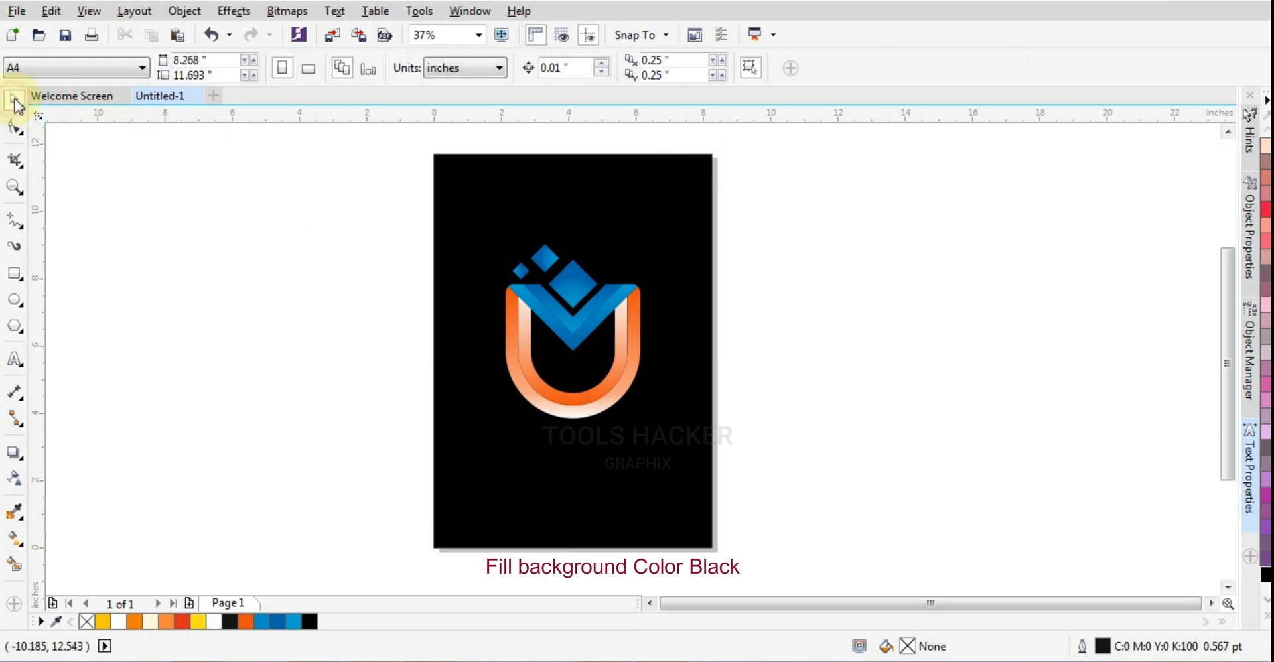
Change the white upper end of the inner U band's gradient to orange.
{"action": "left_click_drag", "start_coordinate": [550, 292], "coordinate": [685, 459]}
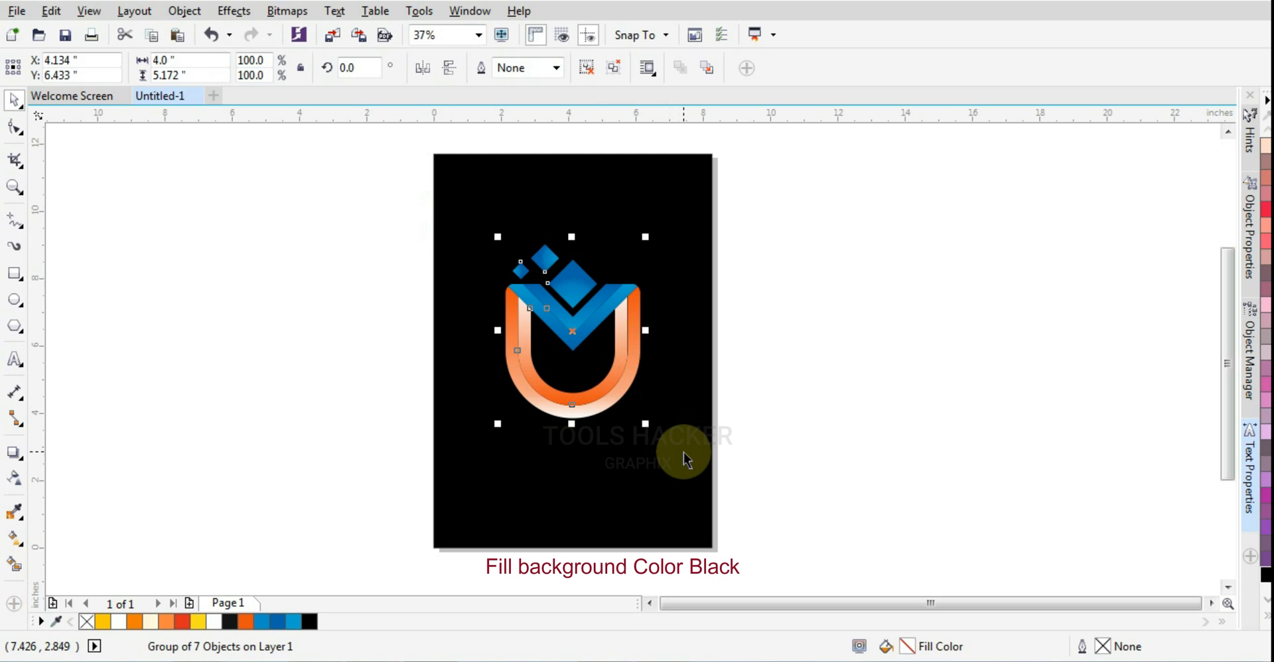
{"action": "scroll", "coordinate": [557, 359], "scroll_direction": "up", "scroll_amount": 2}
{"action": "left_click", "coordinate": [906, 374]}
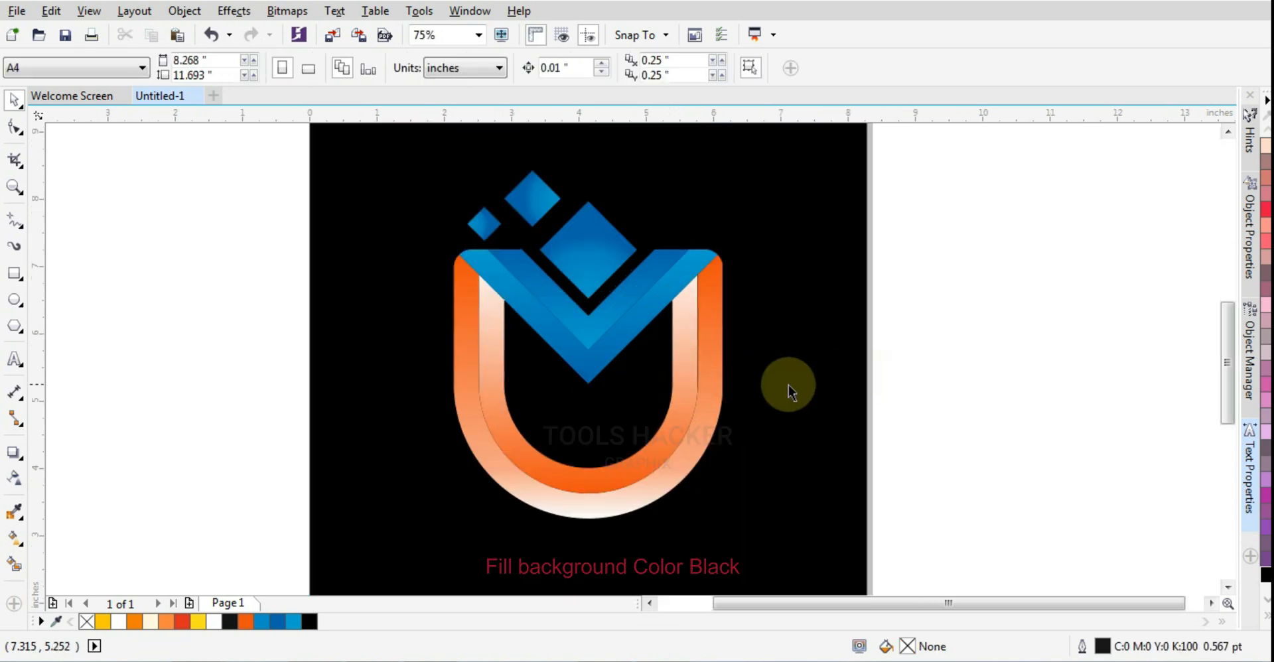
{"action": "left_click", "coordinate": [676, 321], "text": "ctrl"}
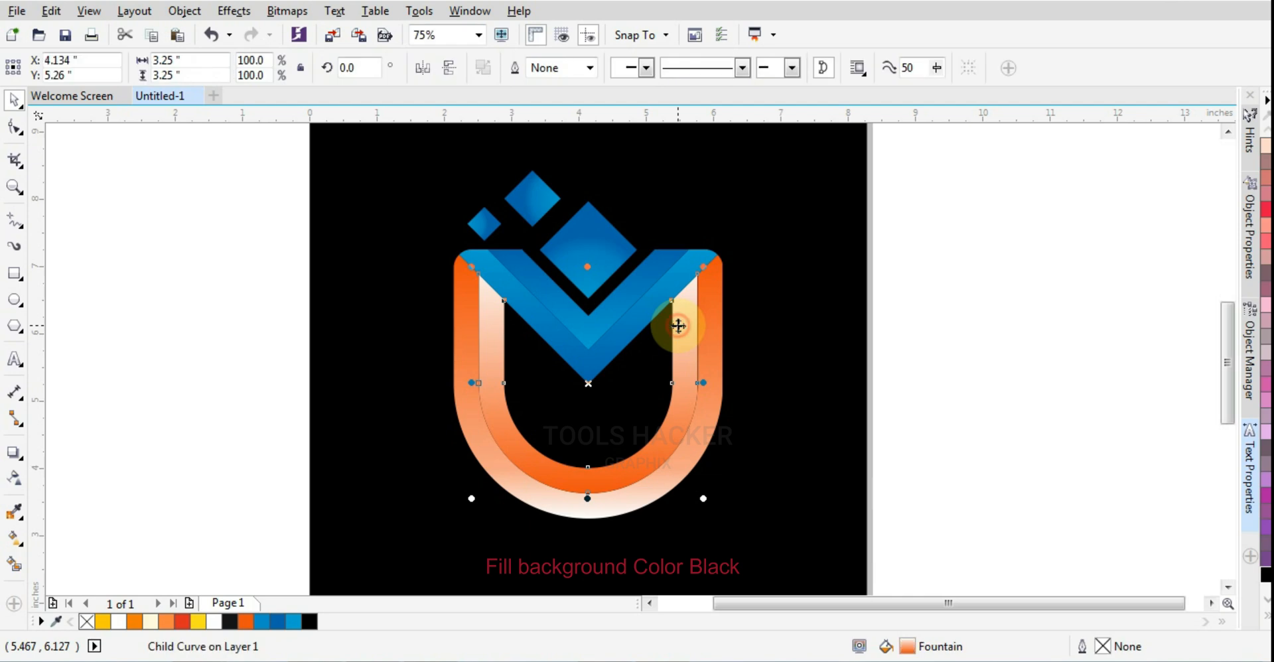
{"action": "left_click", "coordinate": [14, 538]}
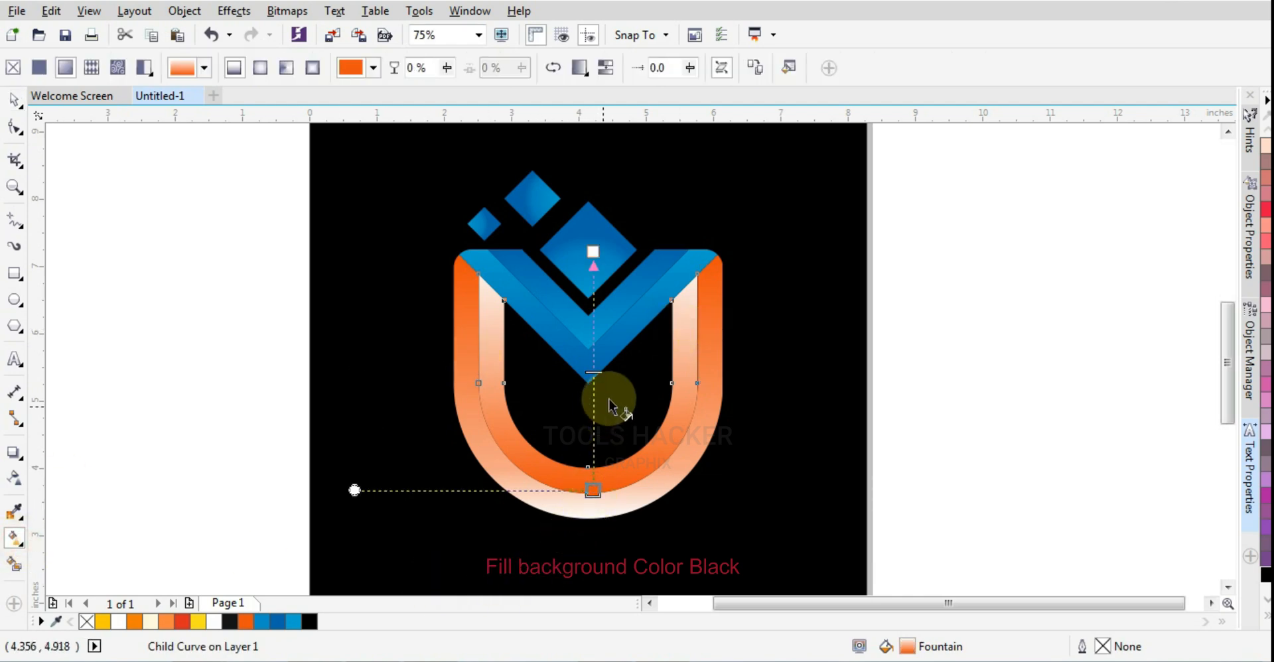
{"action": "left_click", "coordinate": [593, 253]}
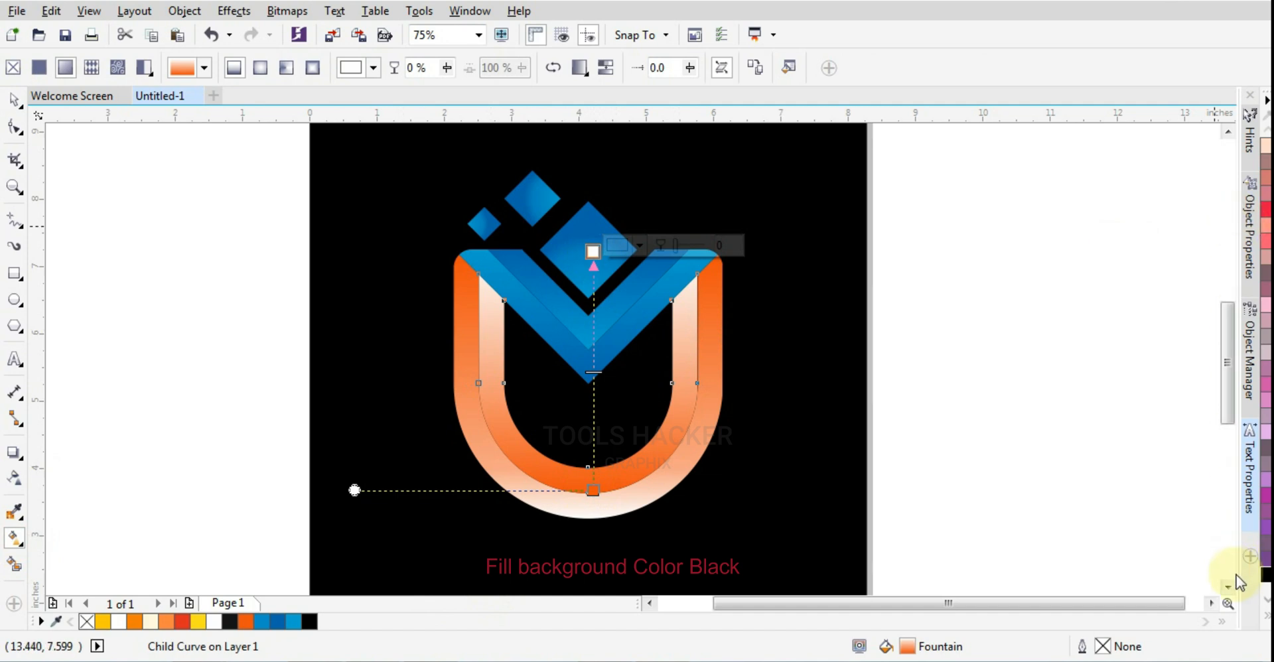
{"action": "left_click", "coordinate": [1261, 609]}
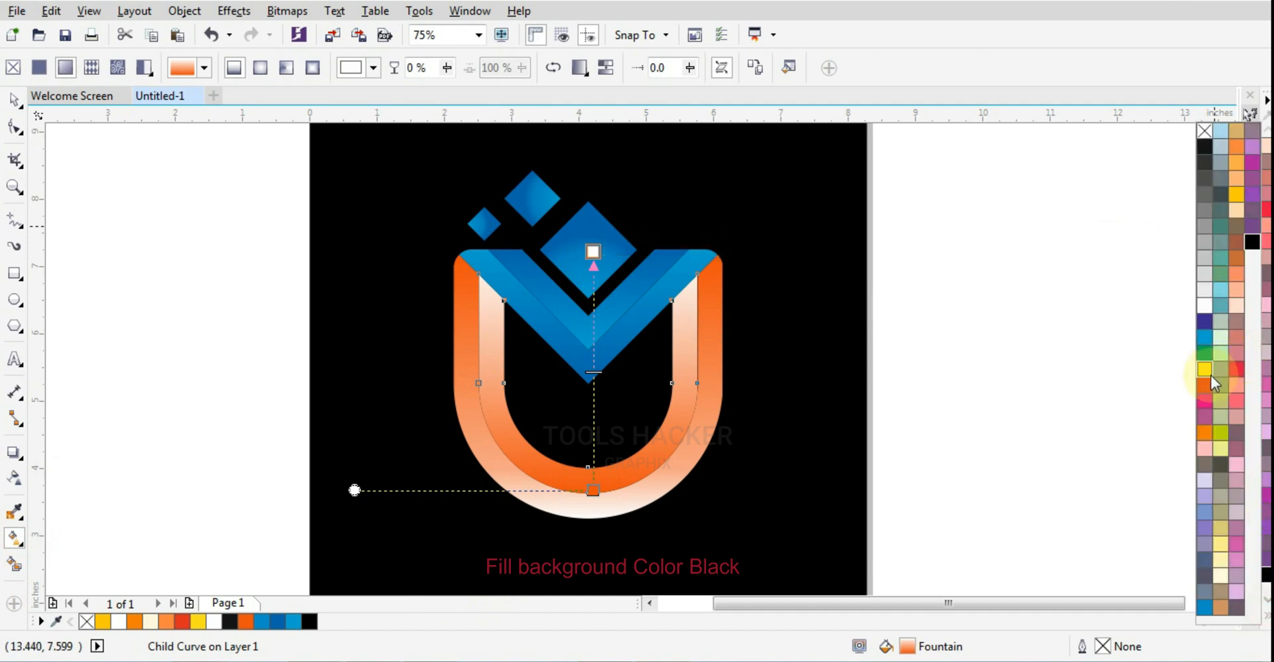
{"action": "left_click", "coordinate": [1205, 432]}
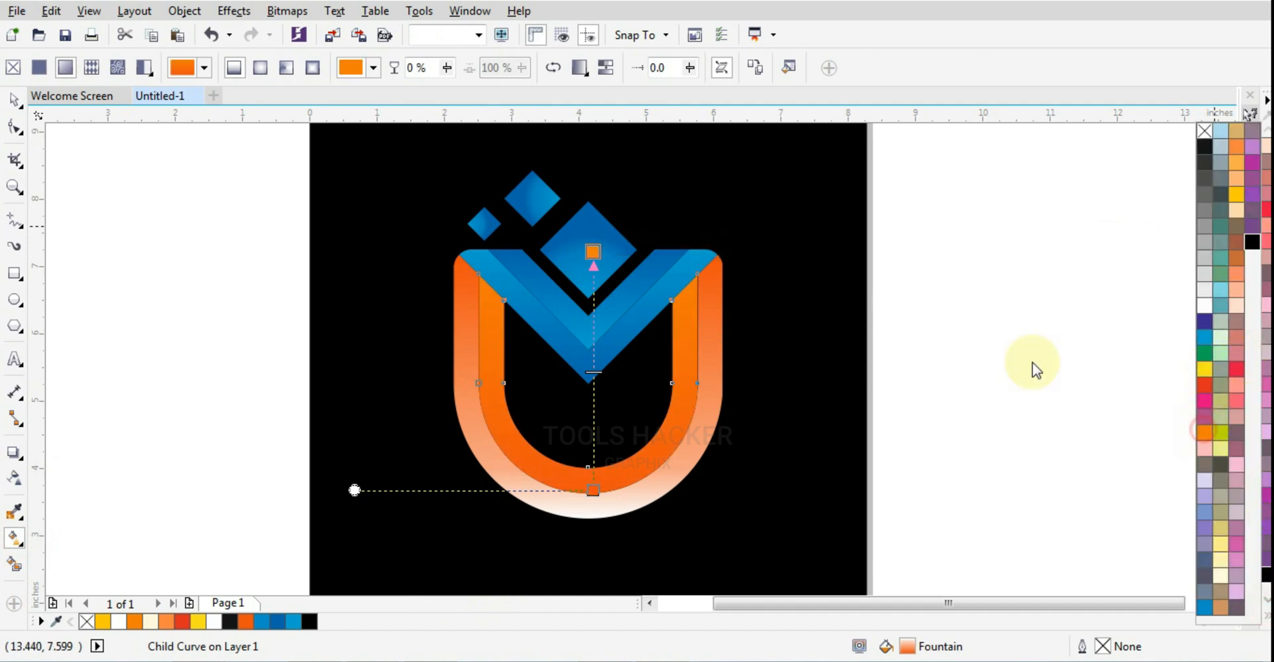
Set magenta to 90 for the lower color of the inner U band's gradient.
{"action": "left_click", "coordinate": [593, 491]}
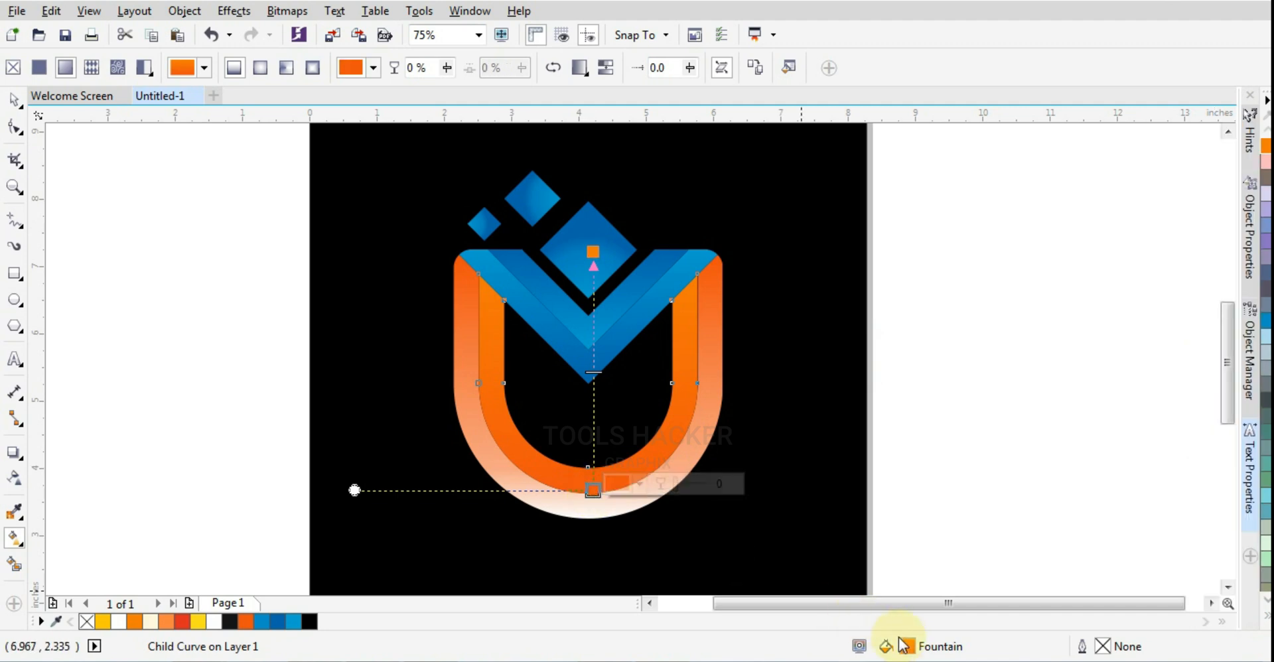
{"action": "double_click", "coordinate": [909, 649]}
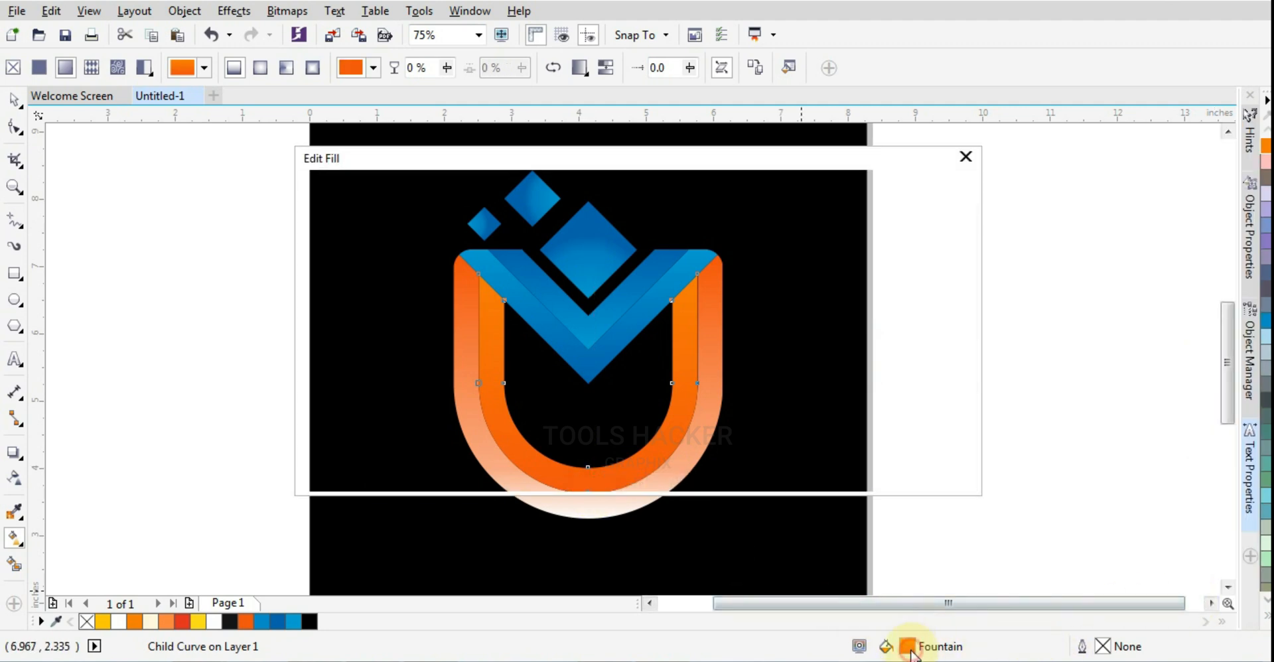
{"action": "left_click", "coordinate": [341, 438]}
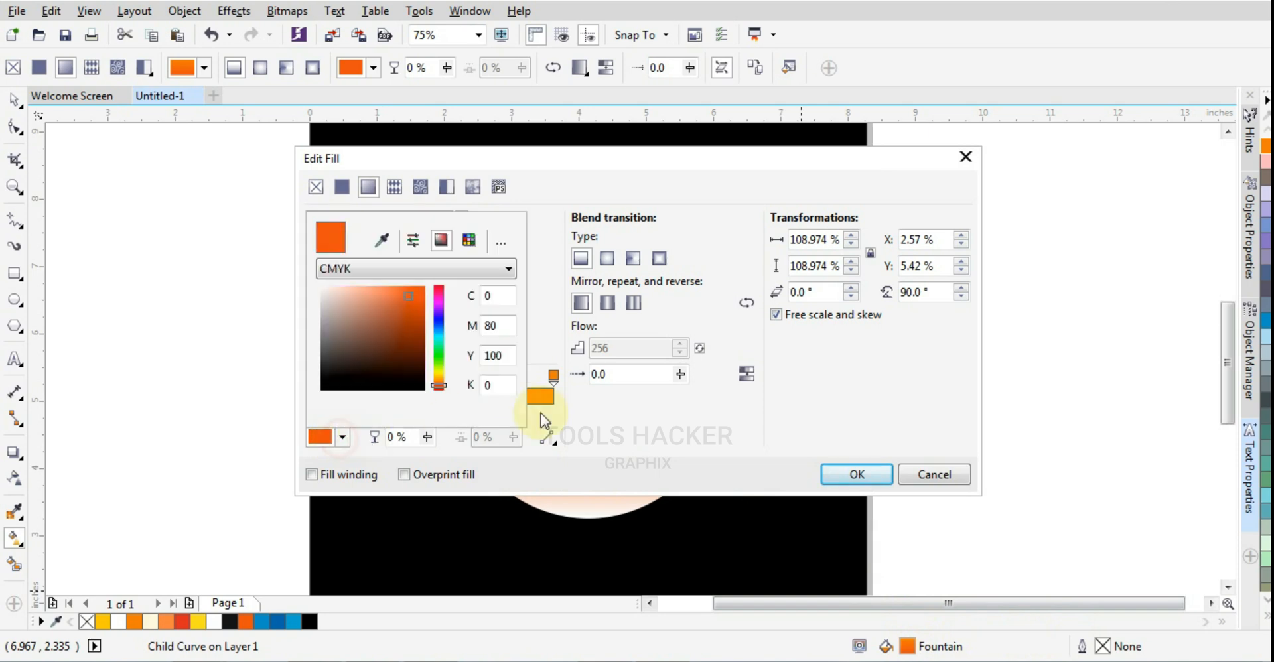
{"action": "left_click_drag", "start_coordinate": [495, 327], "coordinate": [473, 332]}
{"action": "type", "text": "90"}
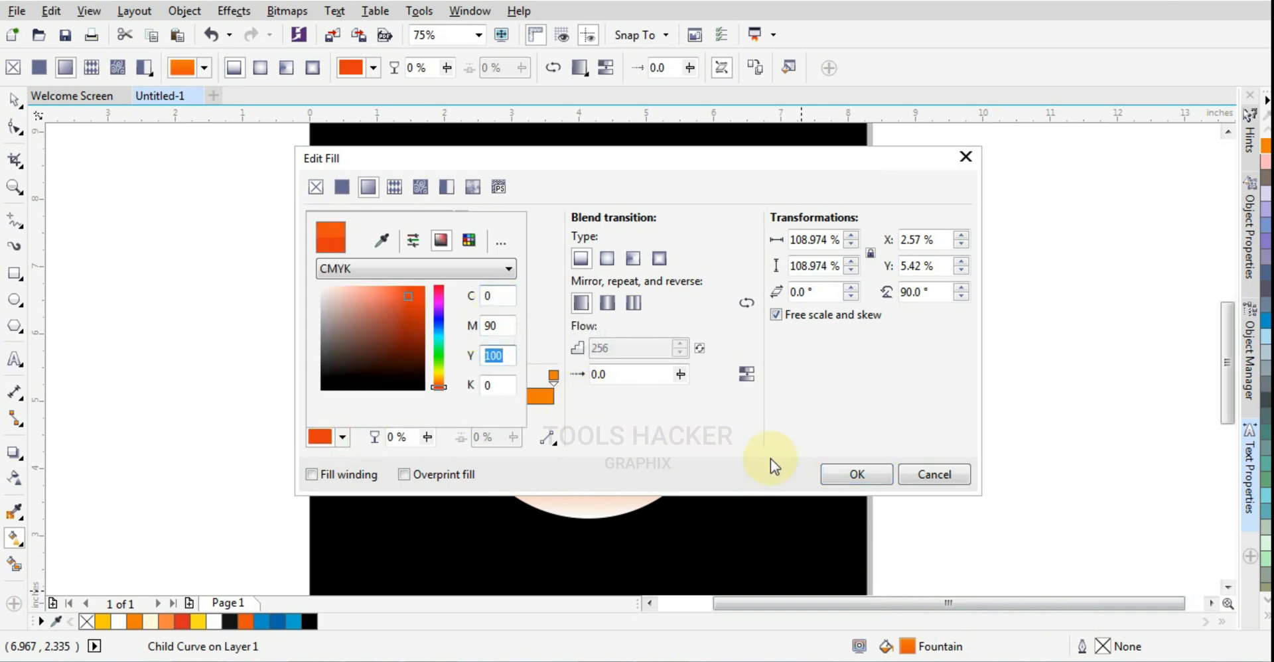
{"action": "left_click", "coordinate": [843, 476]}
{"action": "left_click", "coordinate": [843, 475]}
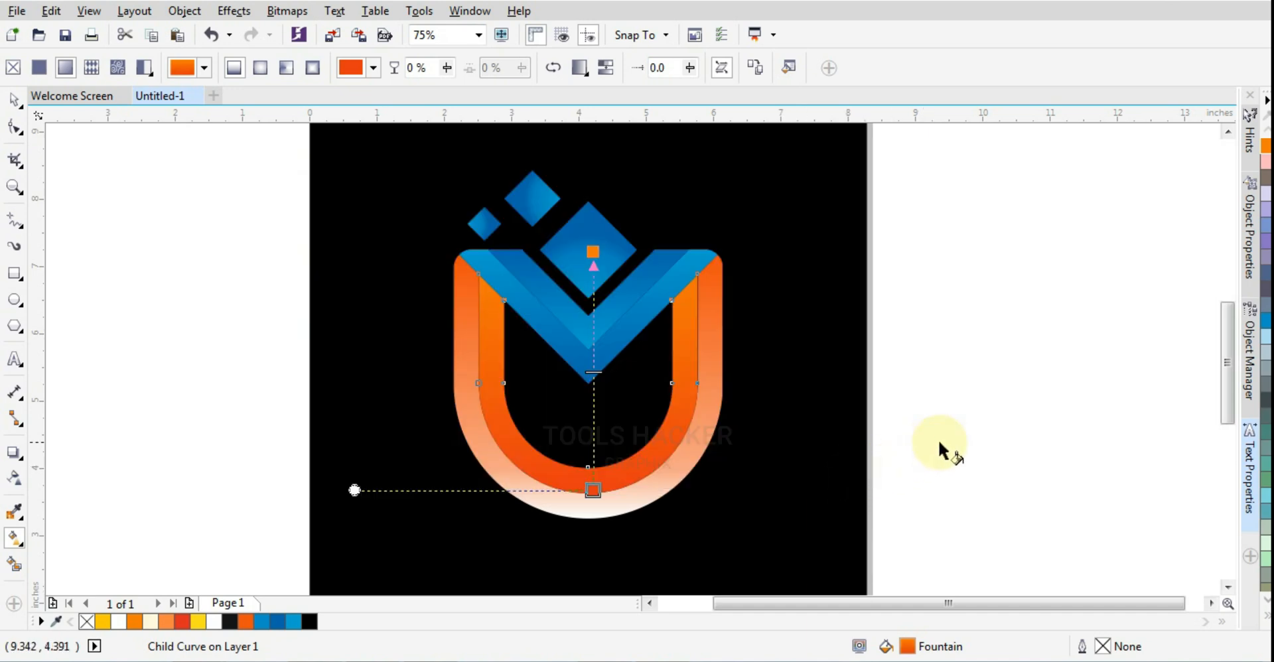
Set magenta to 90 for the upper orange color of the outer U band's gradient.
{"action": "left_click", "coordinate": [763, 449]}
{"action": "left_click", "coordinate": [709, 439]}
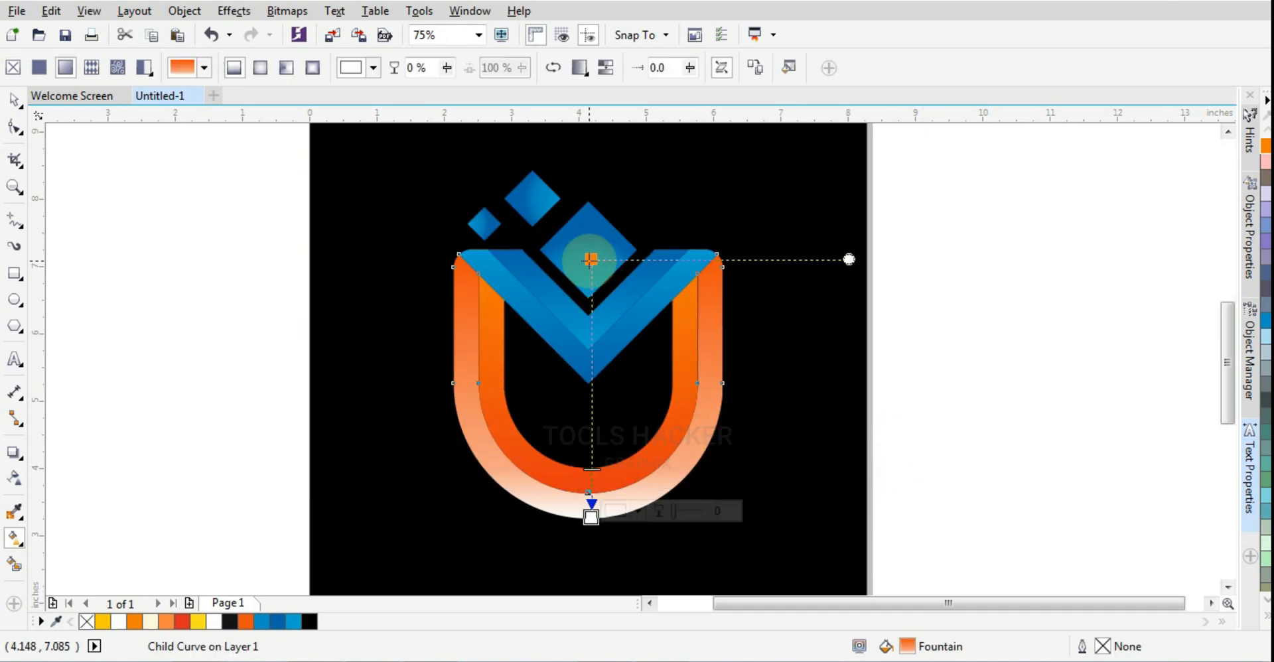
{"action": "left_click", "coordinate": [591, 259]}
{"action": "left_click", "coordinate": [373, 67]}
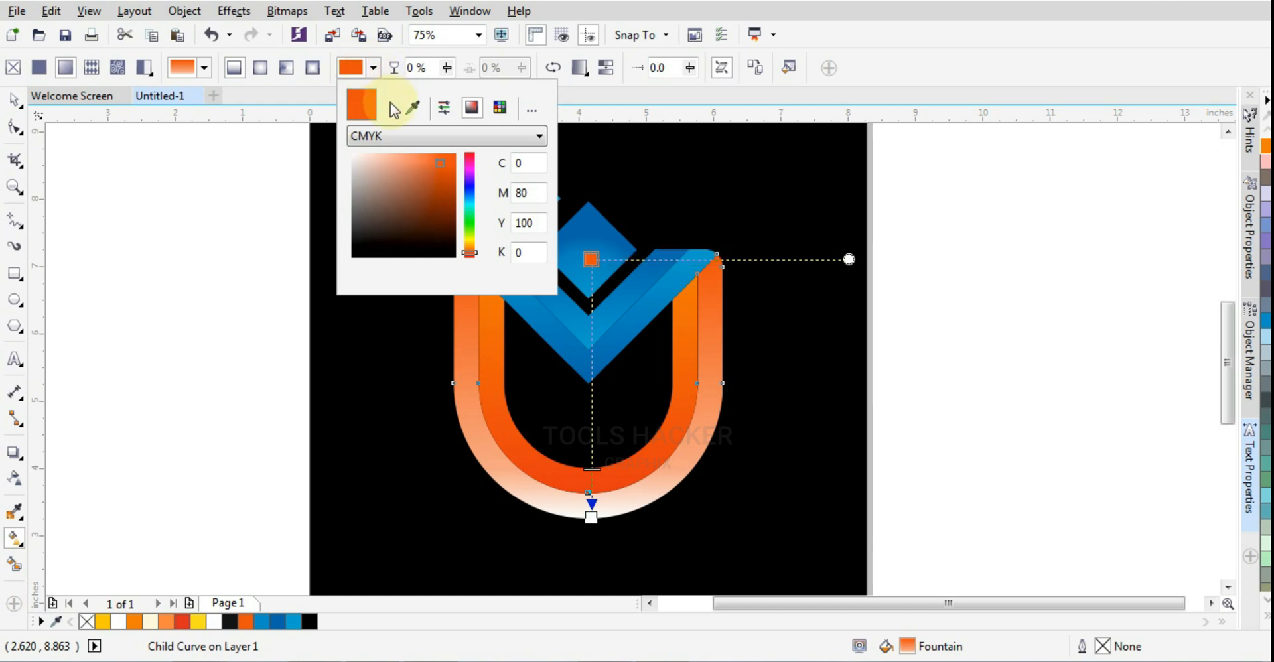
{"action": "double_click", "coordinate": [529, 193]}
{"action": "type", "text": "90"}
{"action": "key", "text": "Tab"}
{"action": "left_click", "coordinate": [932, 314]}
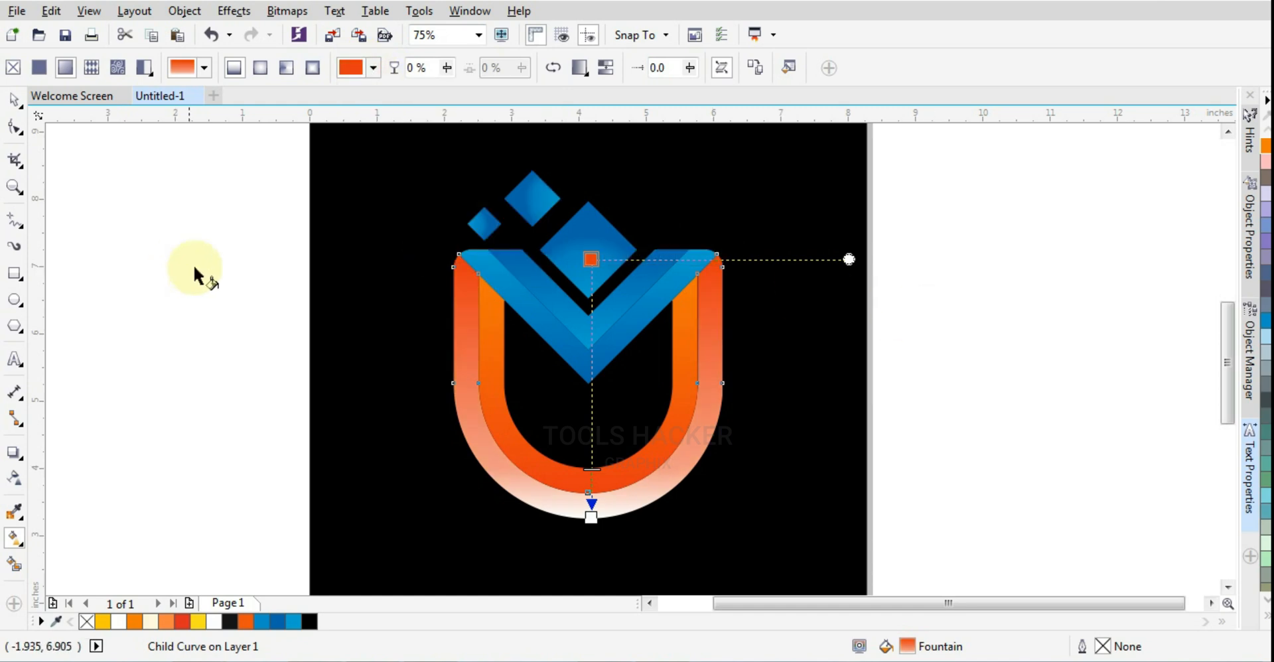
{"action": "left_click", "coordinate": [14, 100]}
{"action": "left_click", "coordinate": [1040, 412]}
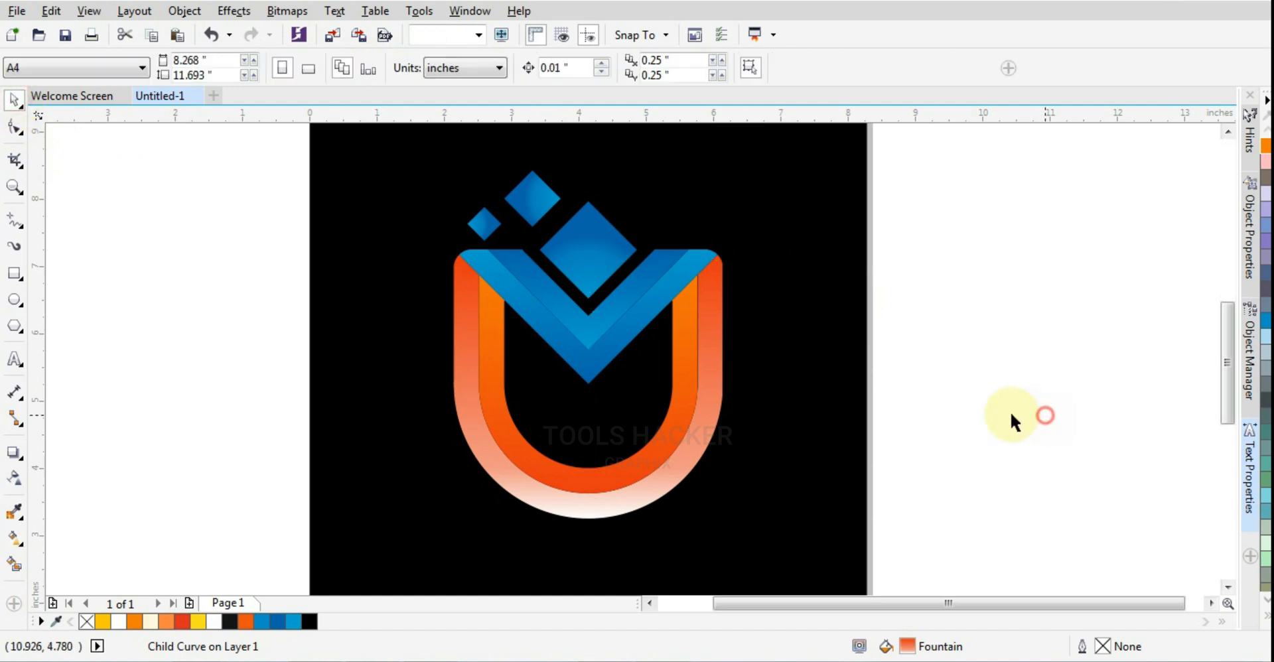
Center the grouped logo on the black page.
{"action": "scroll", "coordinate": [899, 412], "scroll_direction": "down", "scroll_amount": 1}
{"action": "left_click_drag", "start_coordinate": [988, 227], "coordinate": [645, 484]}
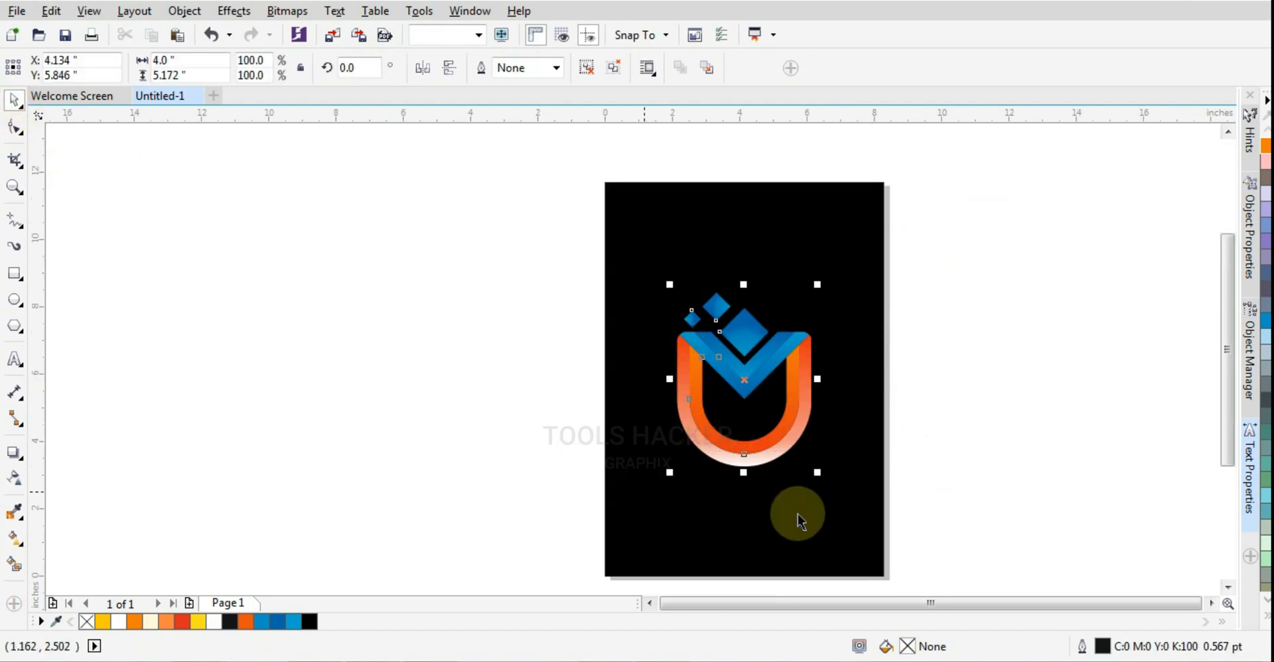
{"action": "left_click", "coordinate": [1267, 617]}
{"action": "left_click", "coordinate": [1049, 260]}
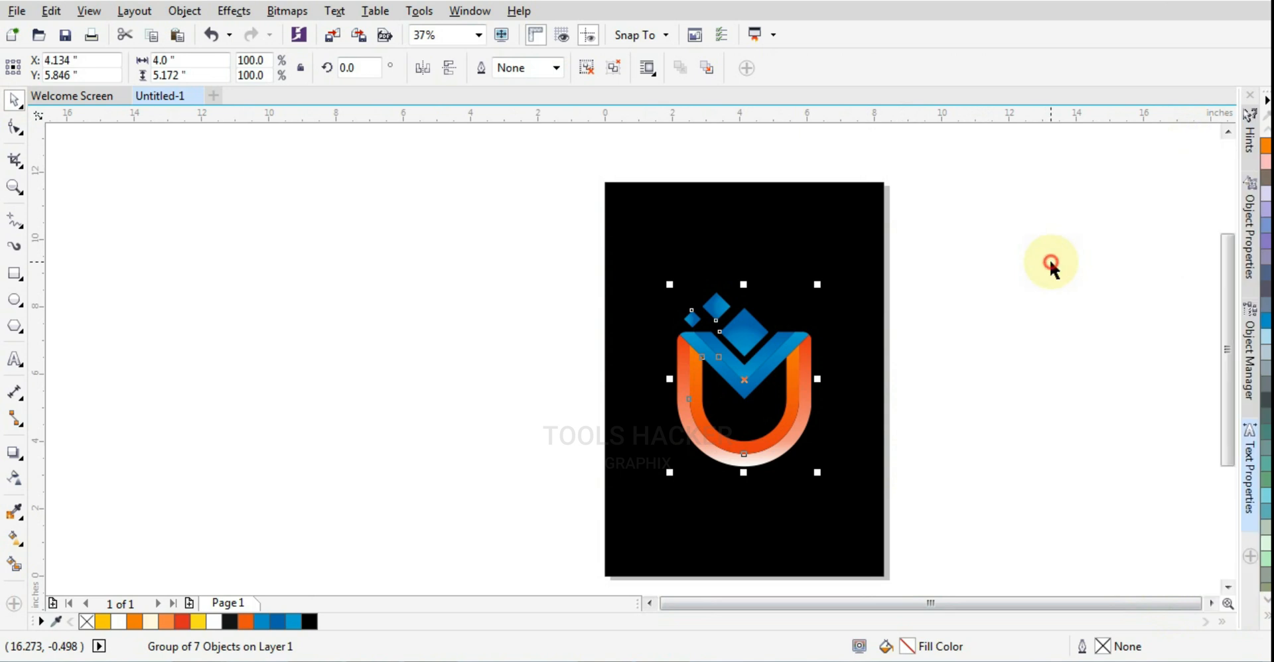
{"action": "left_click", "coordinate": [1012, 213]}
{"action": "left_click_drag", "start_coordinate": [952, 208], "coordinate": [611, 479]}
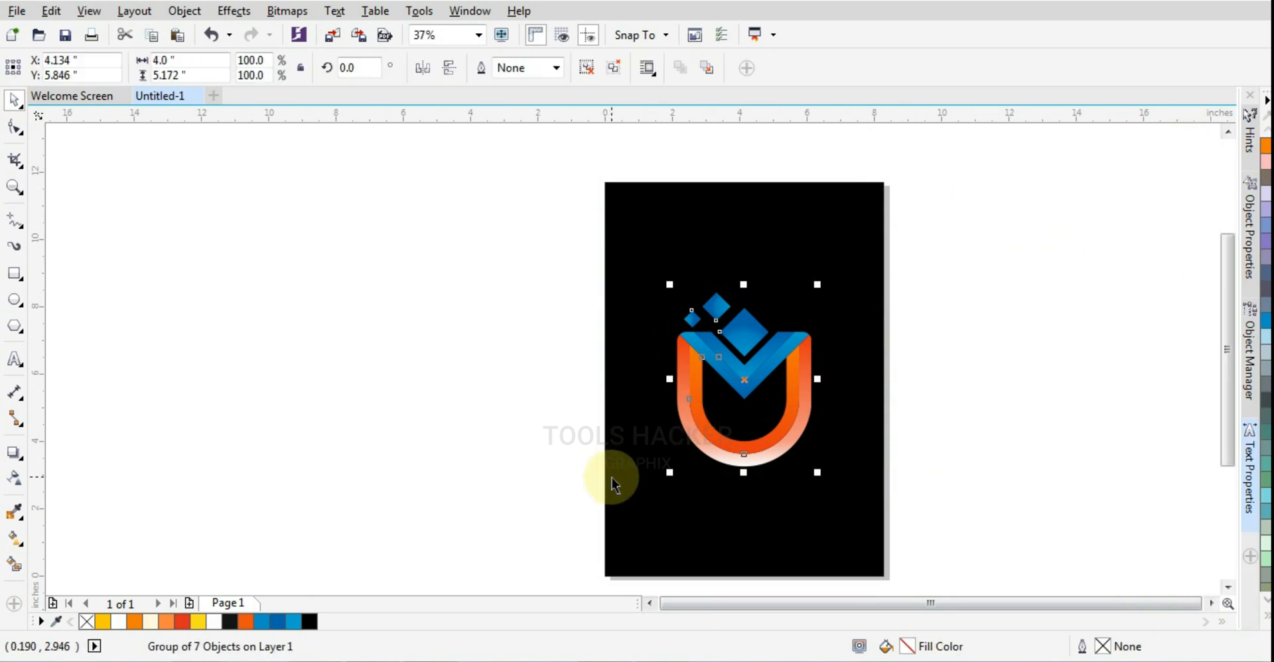
{"action": "left_click", "coordinate": [954, 436]}
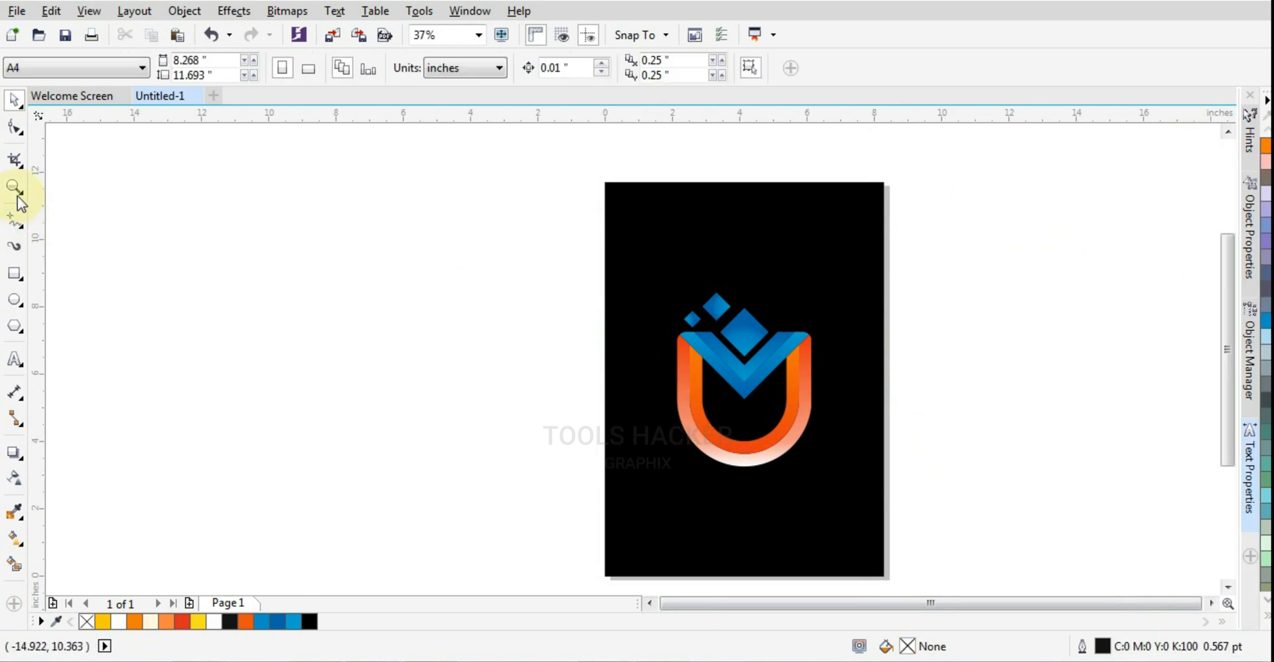
Inspect the finished logo on its black background, including in a full-screen preview.
{"action": "left_click", "coordinate": [15, 188]}
{"action": "left_click_drag", "start_coordinate": [599, 178], "coordinate": [896, 574]}
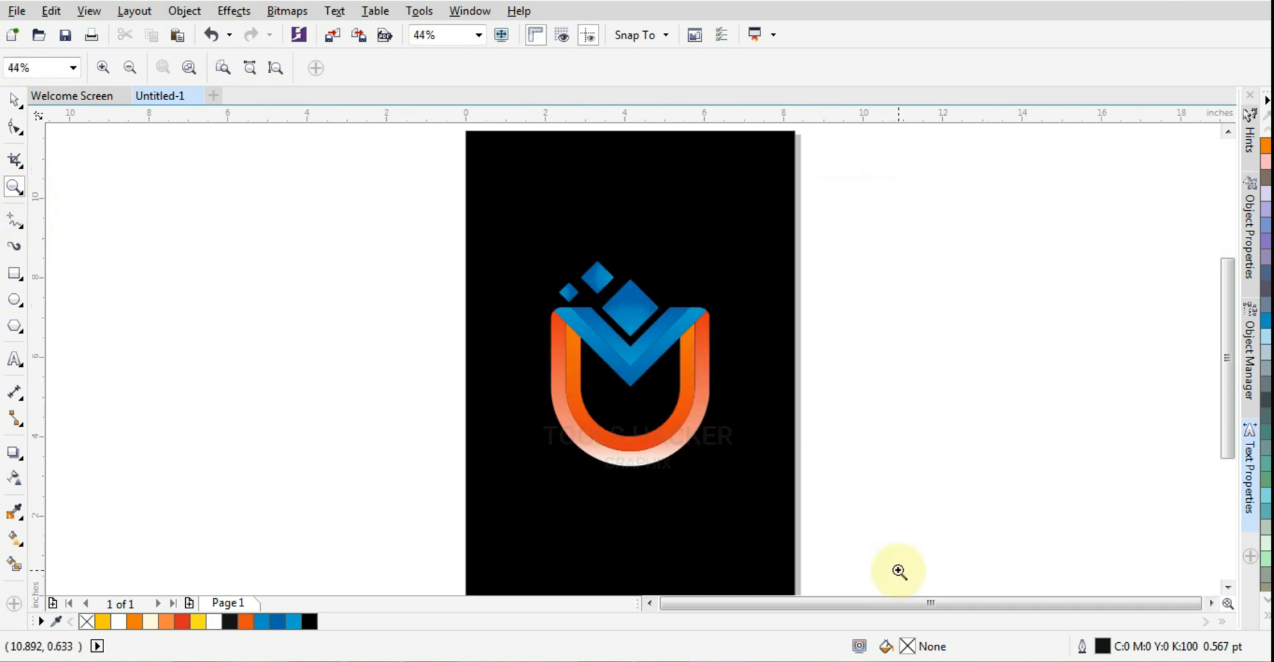
{"action": "key", "text": "F9"}
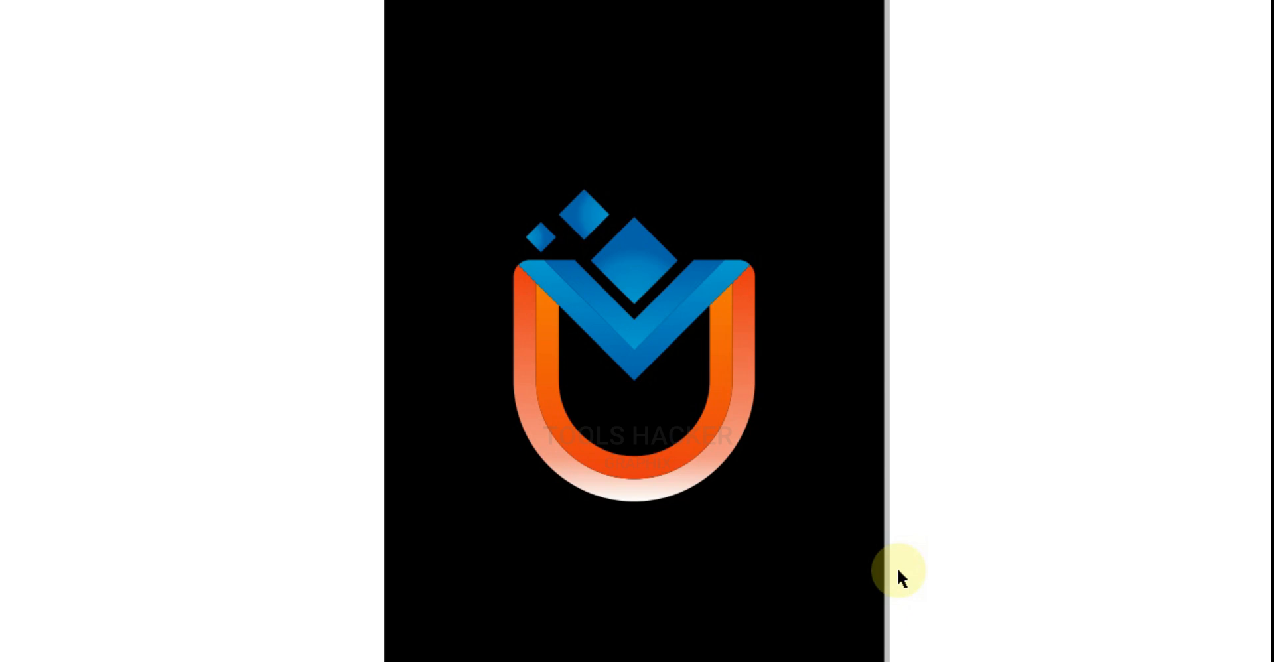
{"action": "key", "text": "F9"}
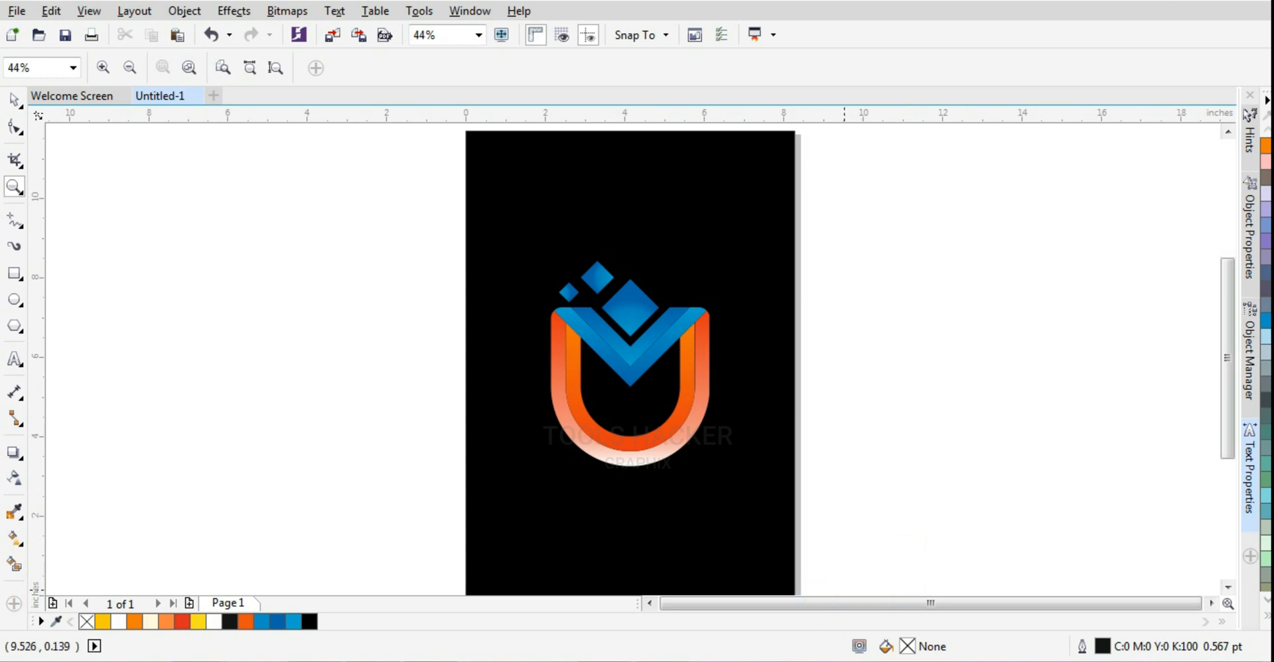